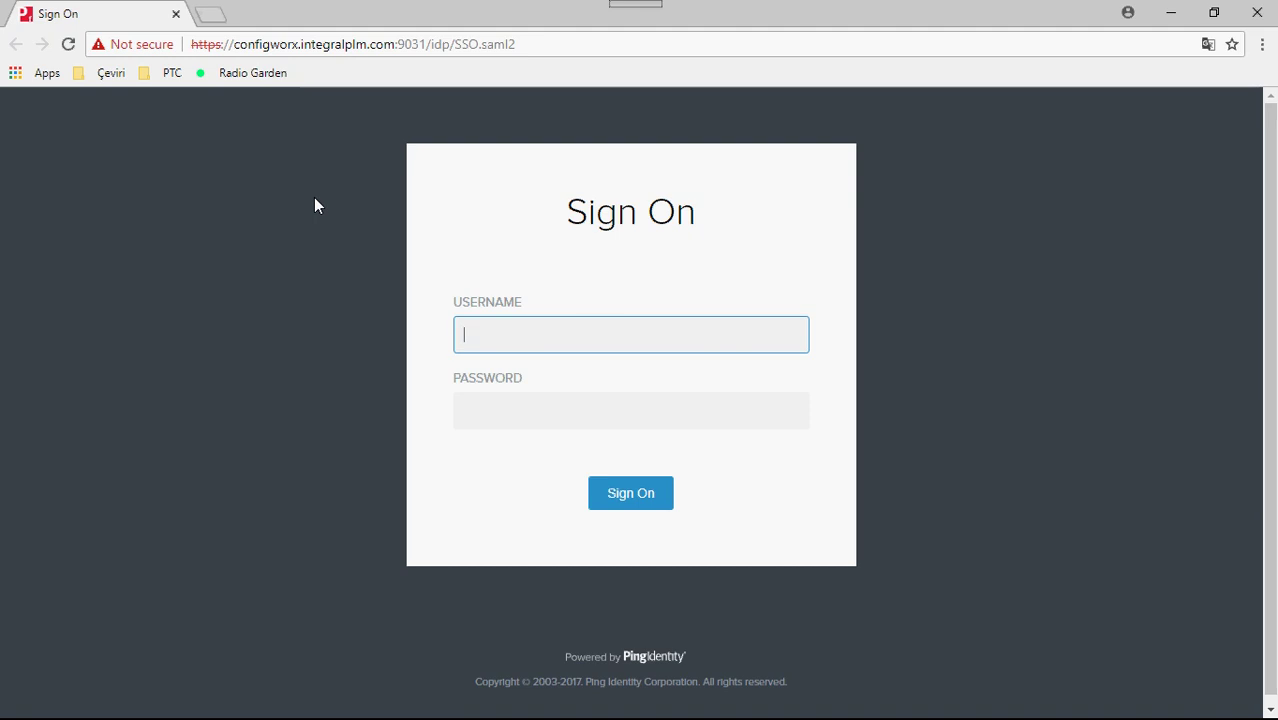
Sign in to ConfigWorx with the demo username and password
text(demo)
key(Tab)
text(demo)
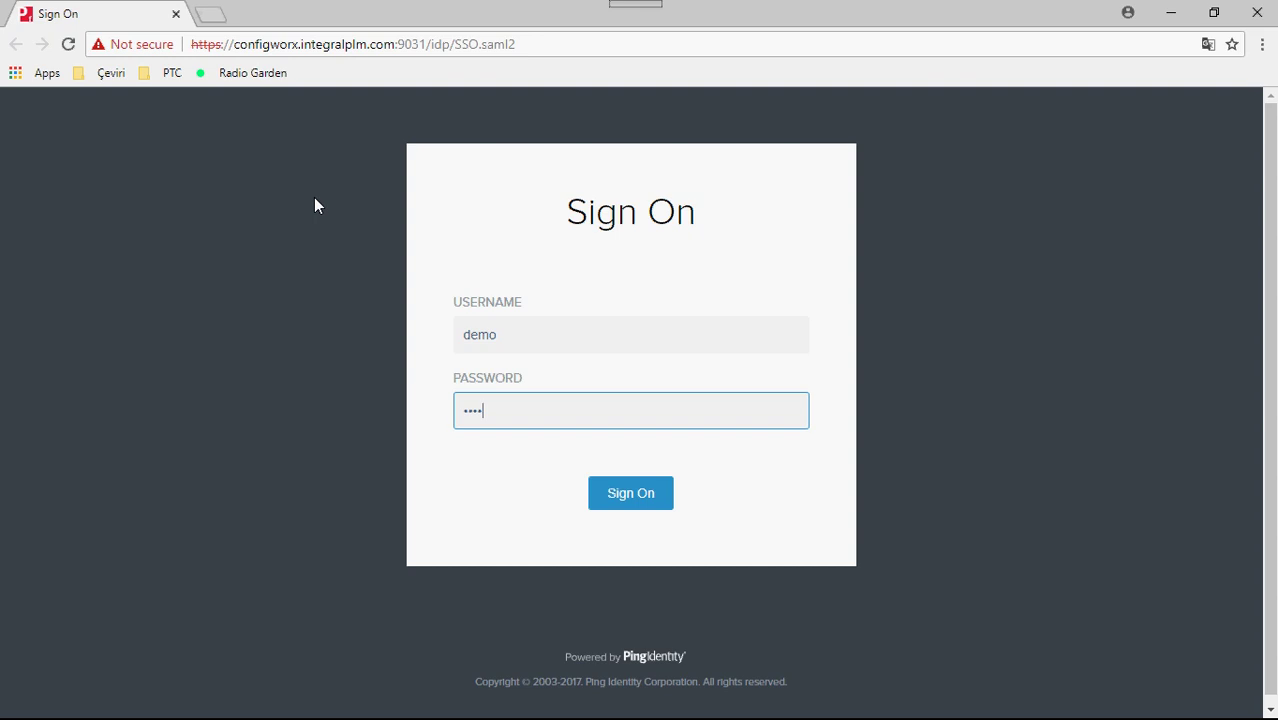
key(Return)
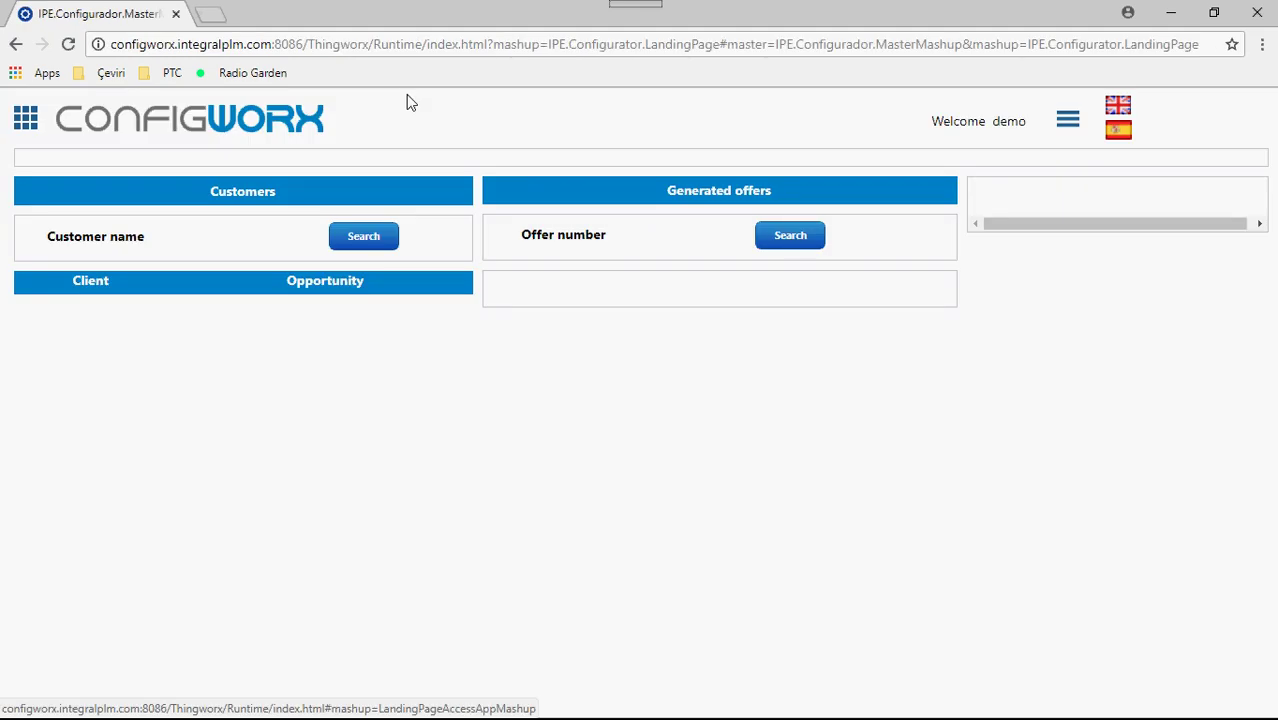
Search customers and open INTEGRAL INNOVATION SOLUTIONS to list its generated offers
click(368, 237)
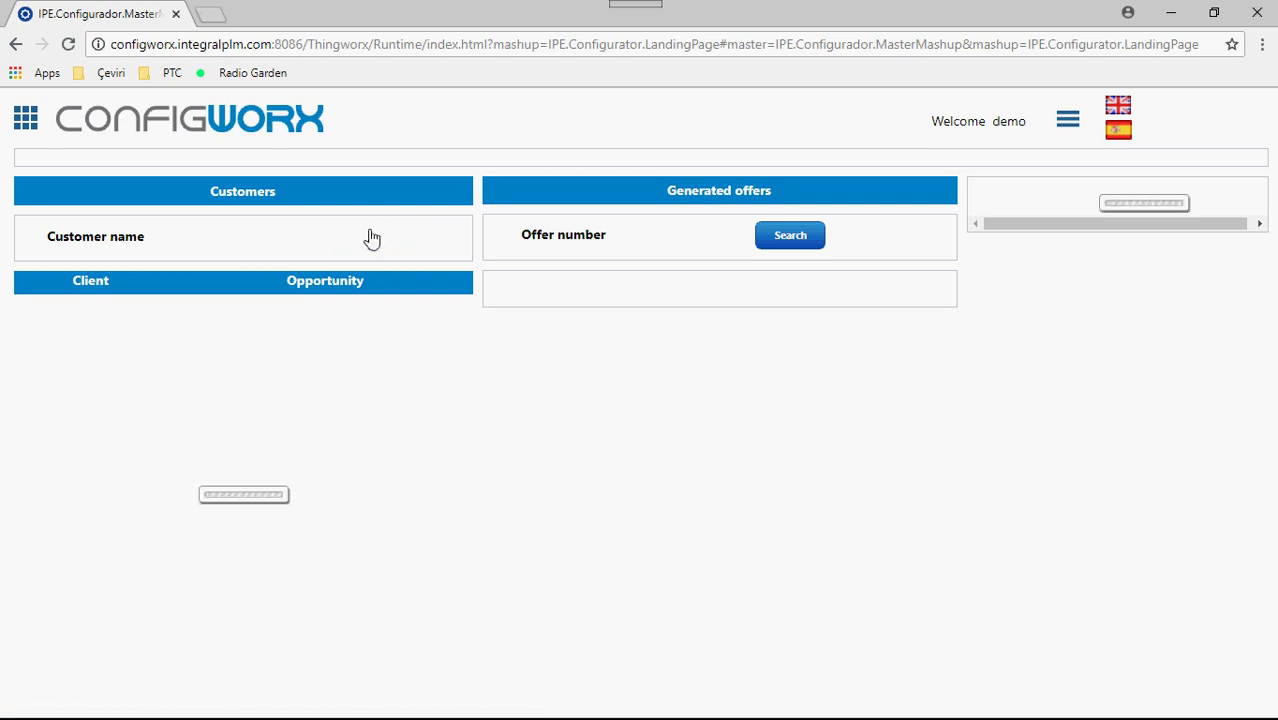
click(358, 323)
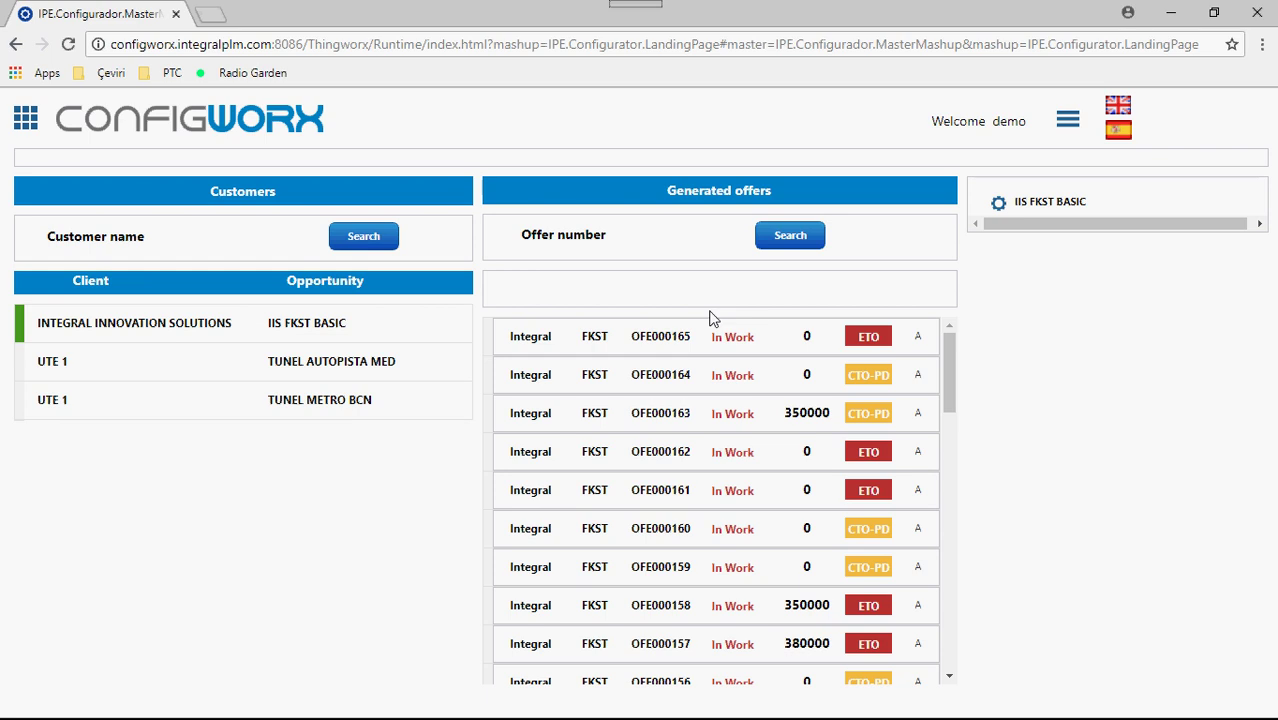
scroll(730, 400, down, 5)
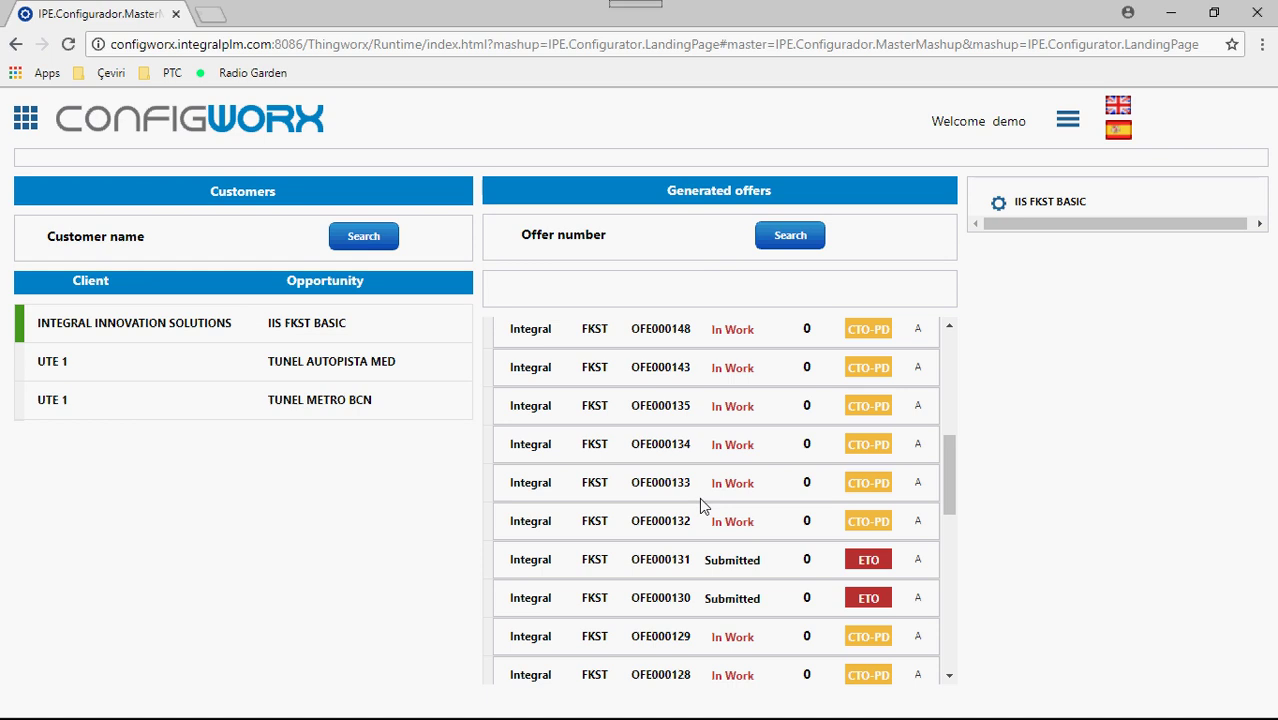
Preview offers OFE000133, OFE000124 and OFE000126, then start a new IIS FKST BASIC offer
click(608, 498)
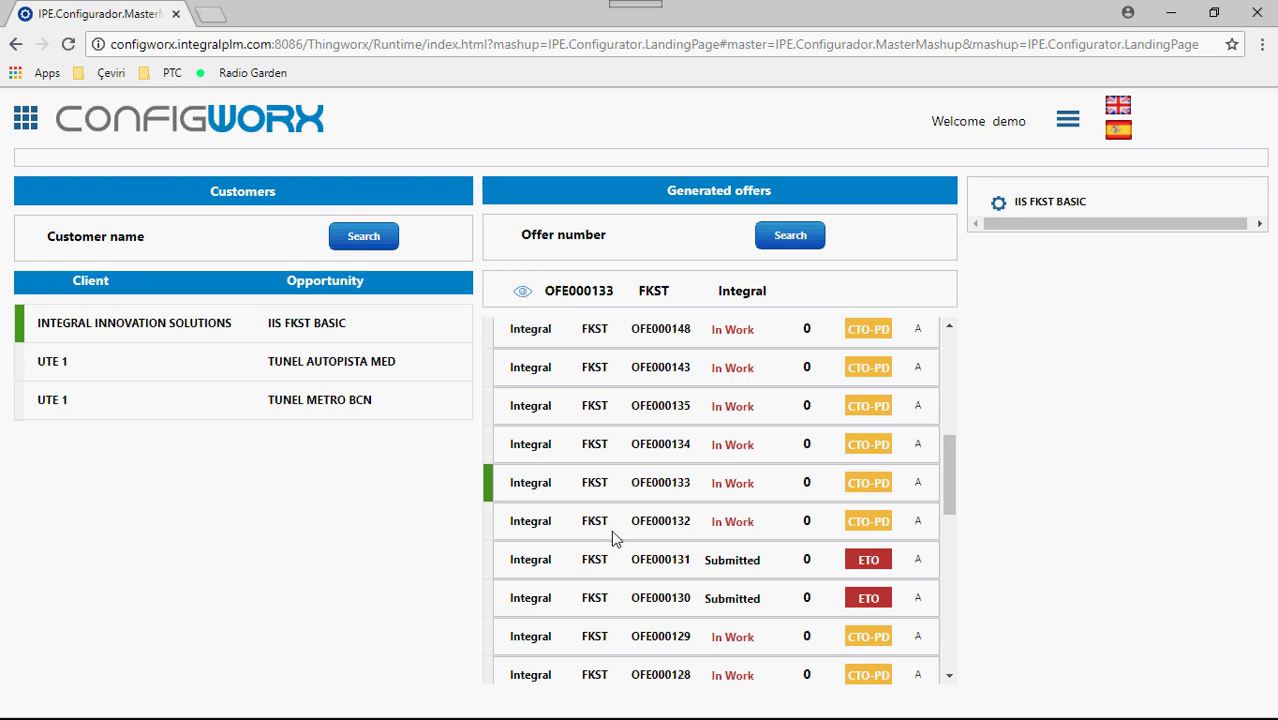
scroll(722, 545, down, 3)
click(725, 540)
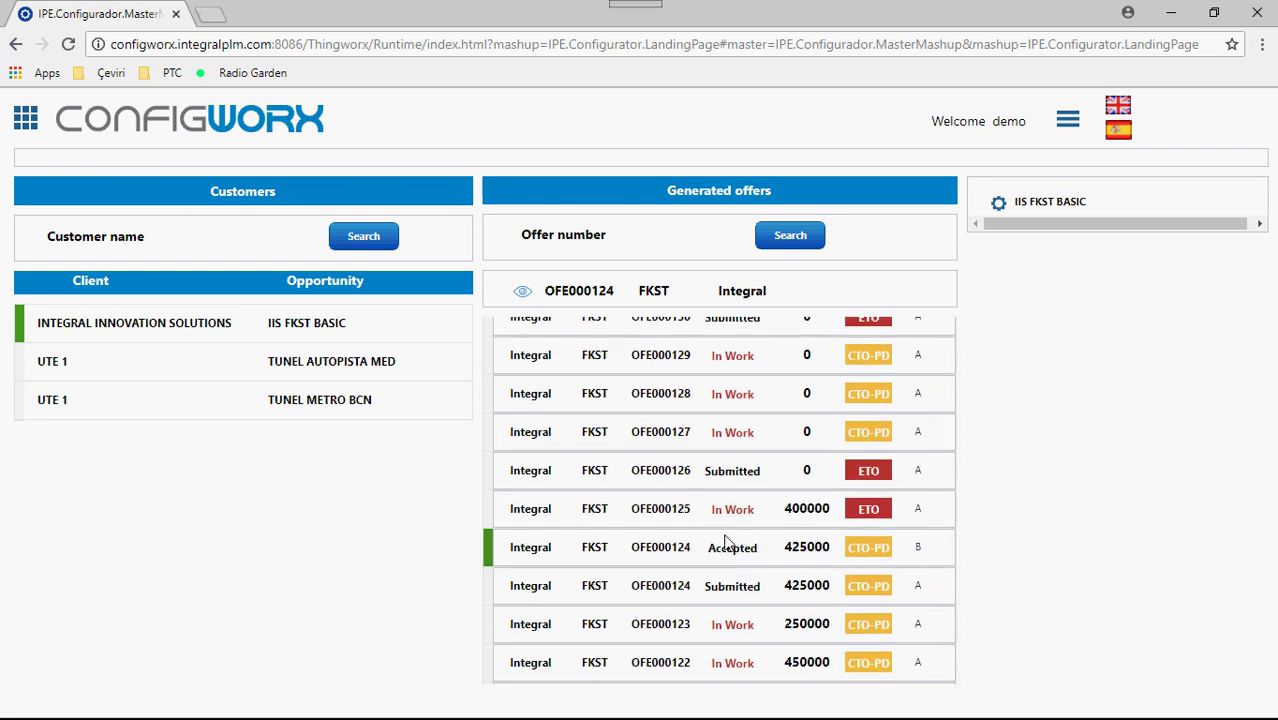
click(716, 468)
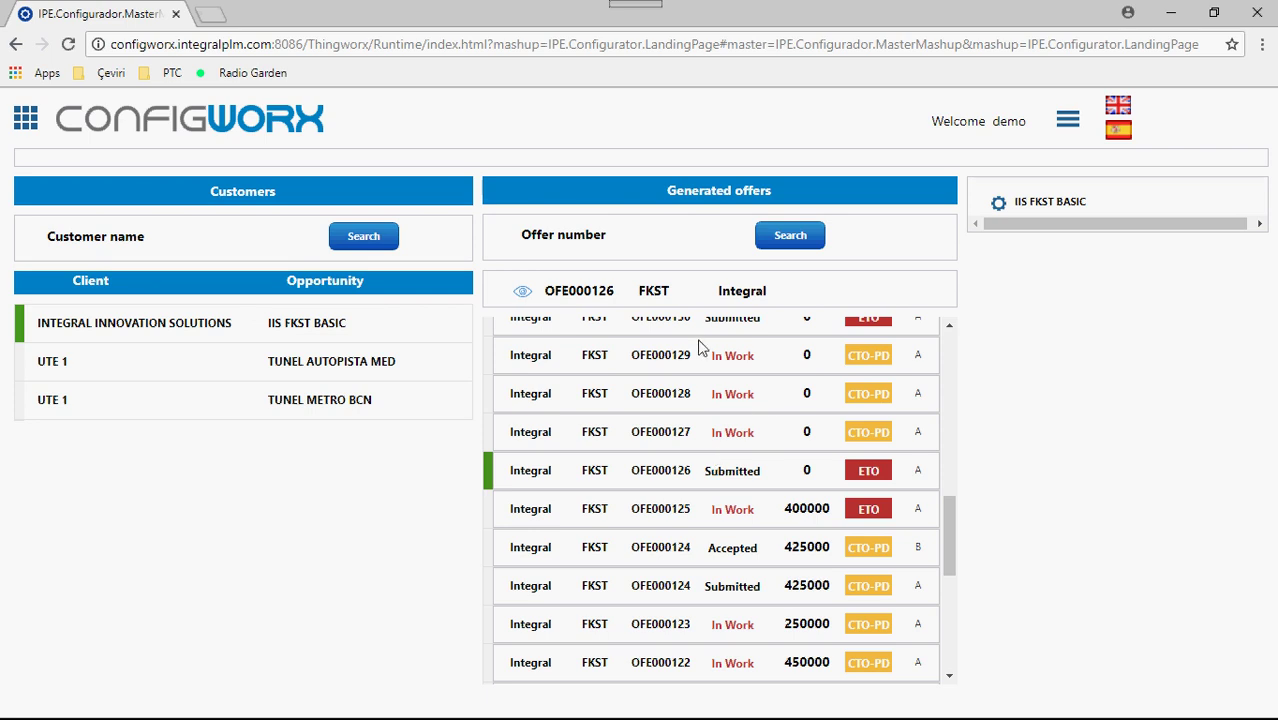
scroll(705, 340, up, 6)
click(1001, 208)
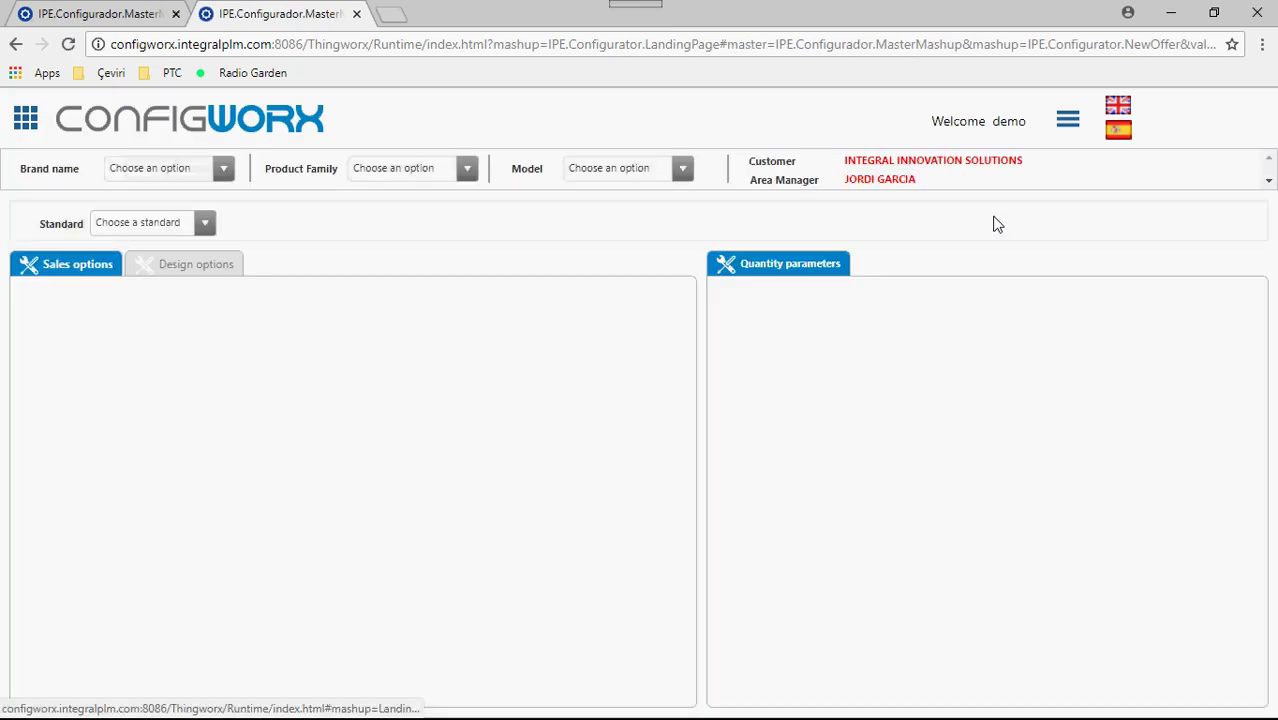
Choose brand Integral, product family FKST, model STD and standard STD MACHINE for the offer
click(200, 168)
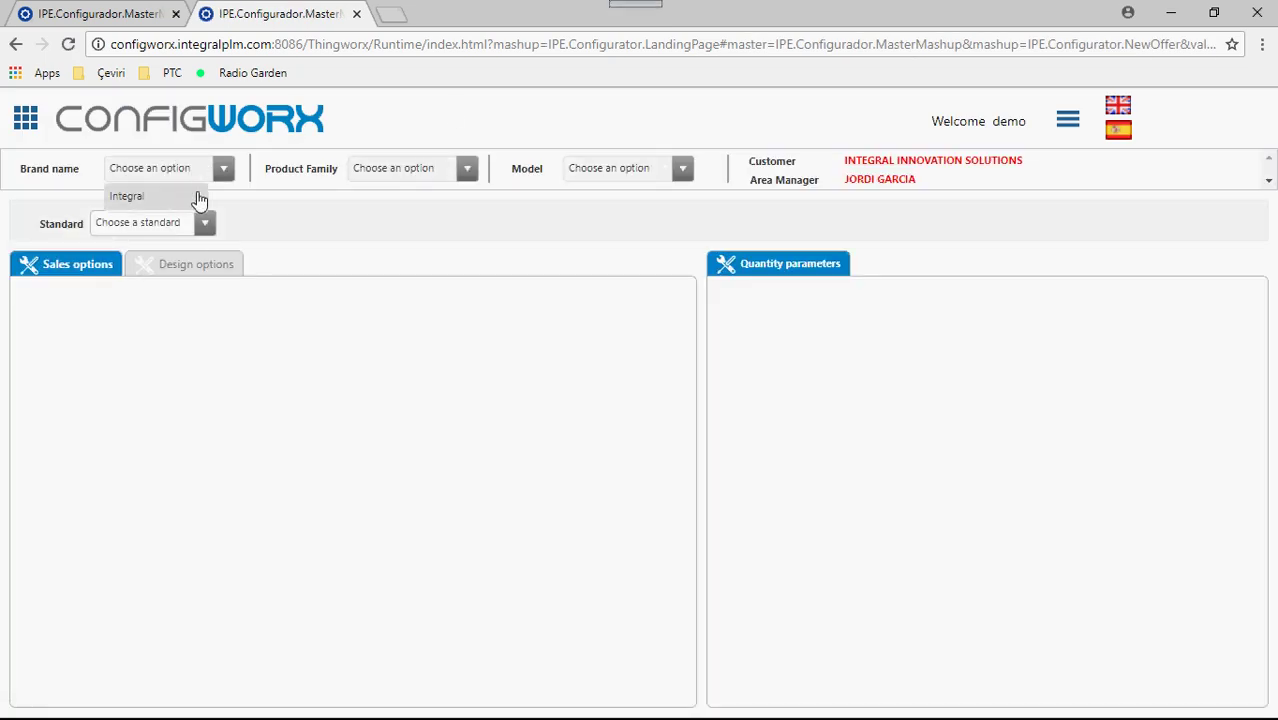
click(198, 197)
click(410, 170)
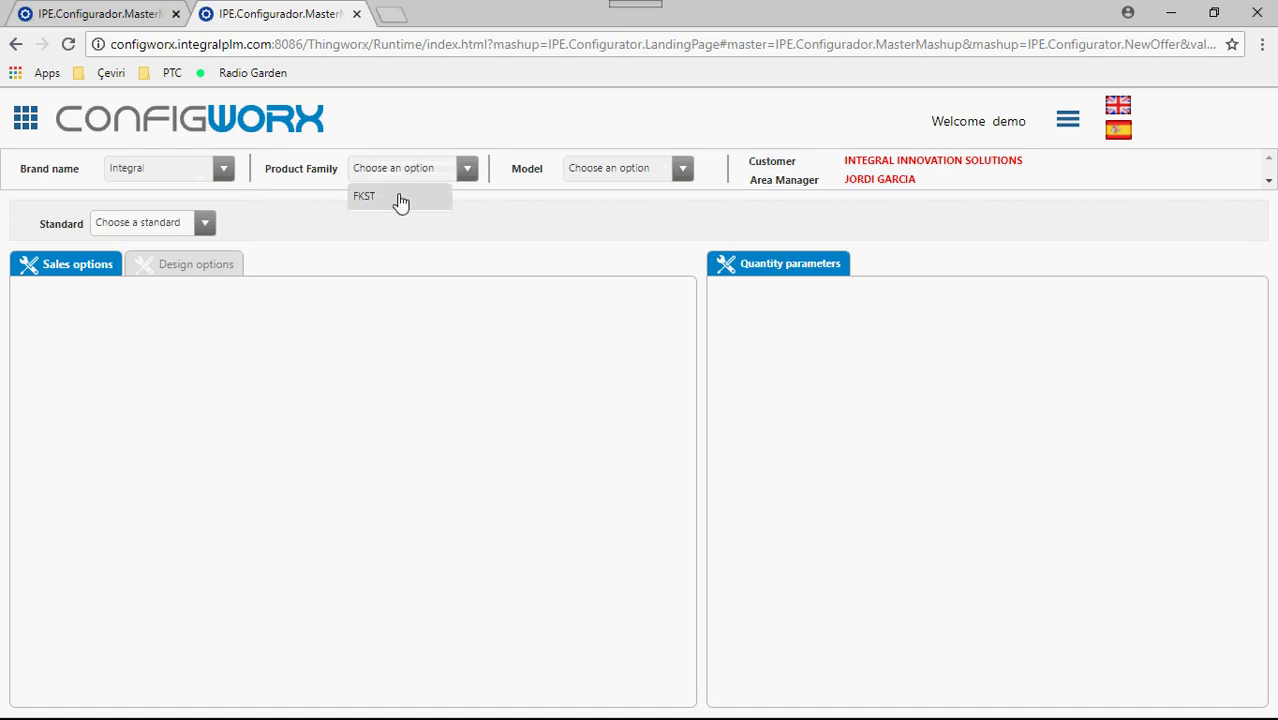
click(399, 197)
click(600, 170)
click(605, 192)
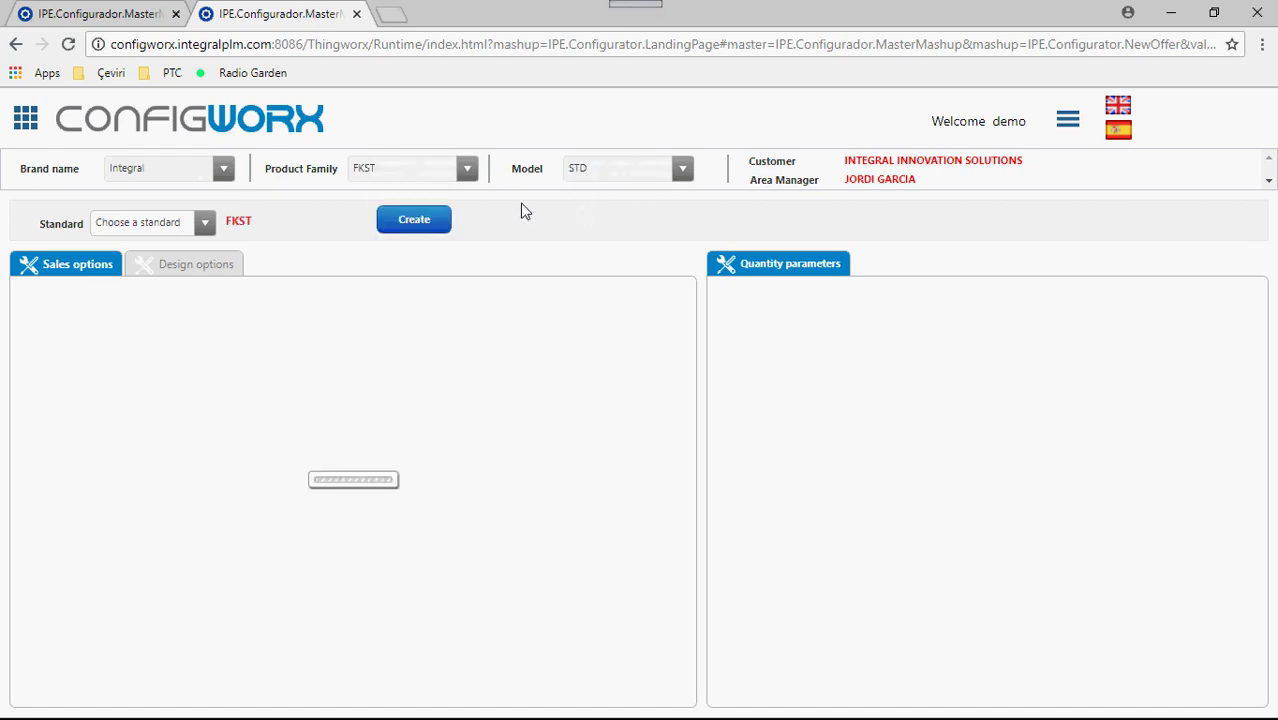
click(185, 228)
click(183, 250)
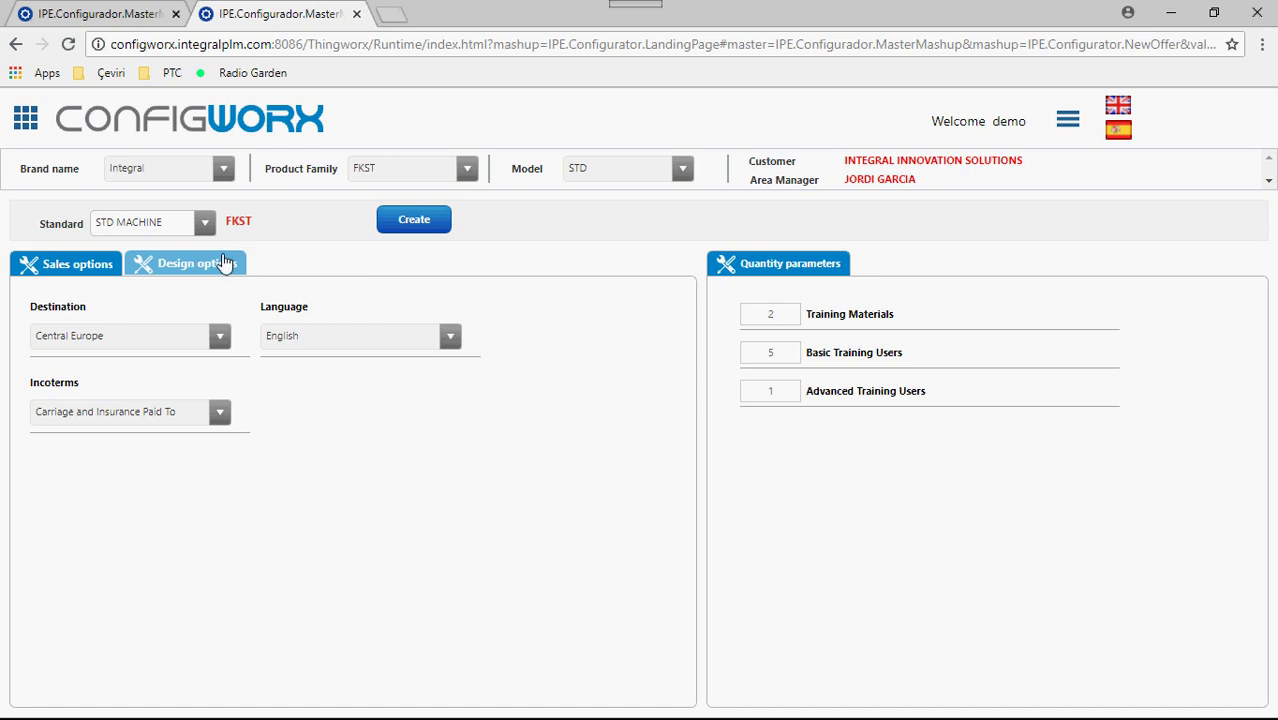
click(225, 264)
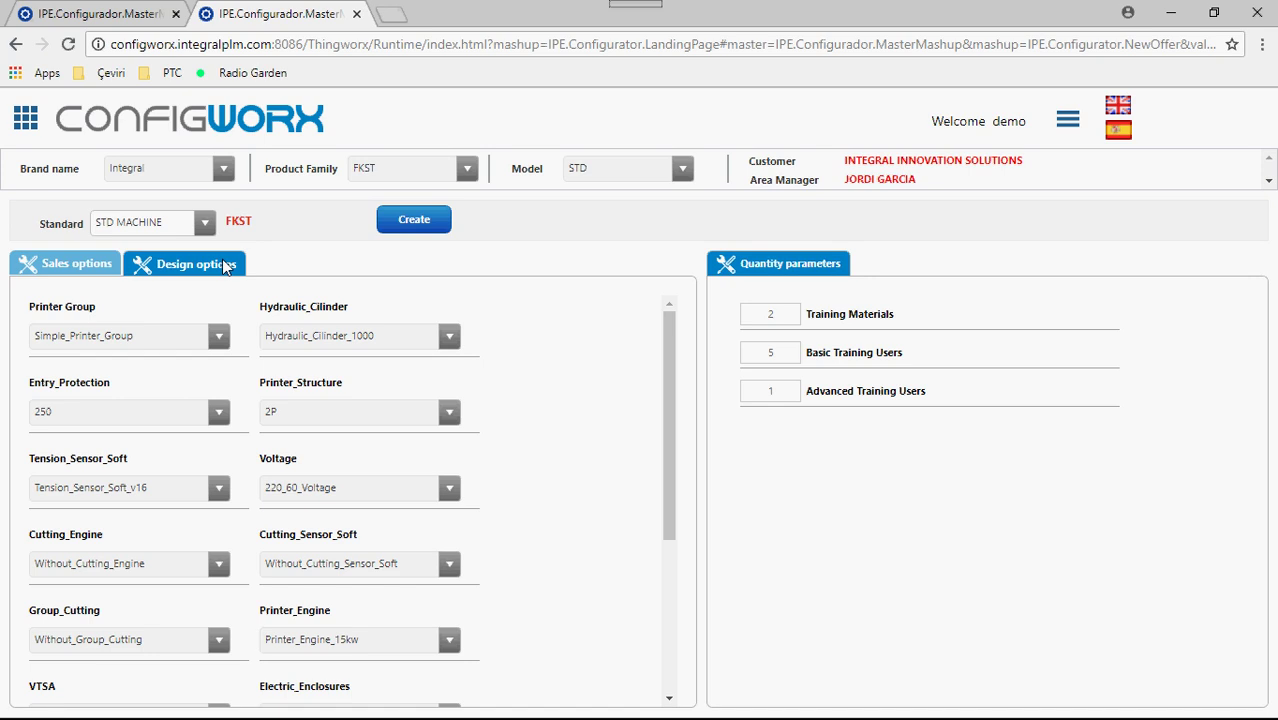
Set the design Voltage to 480_60_Voltage and create the offer
click(444, 490)
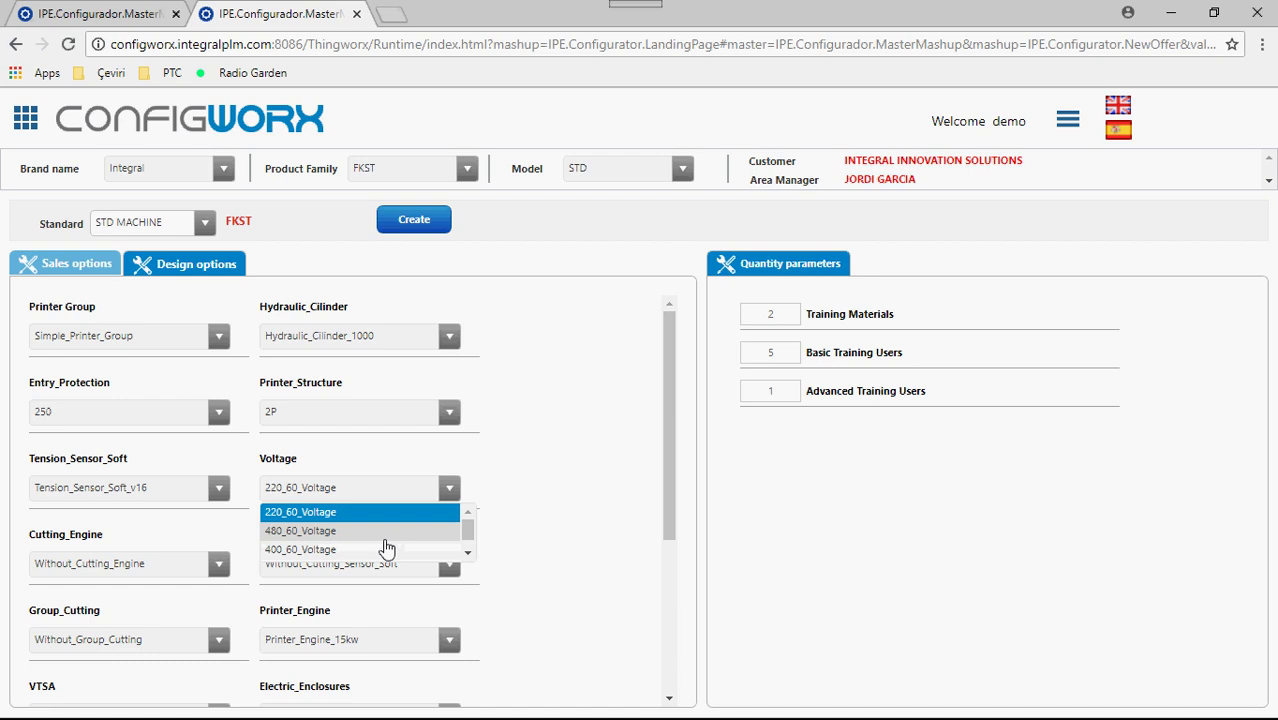
click(386, 532)
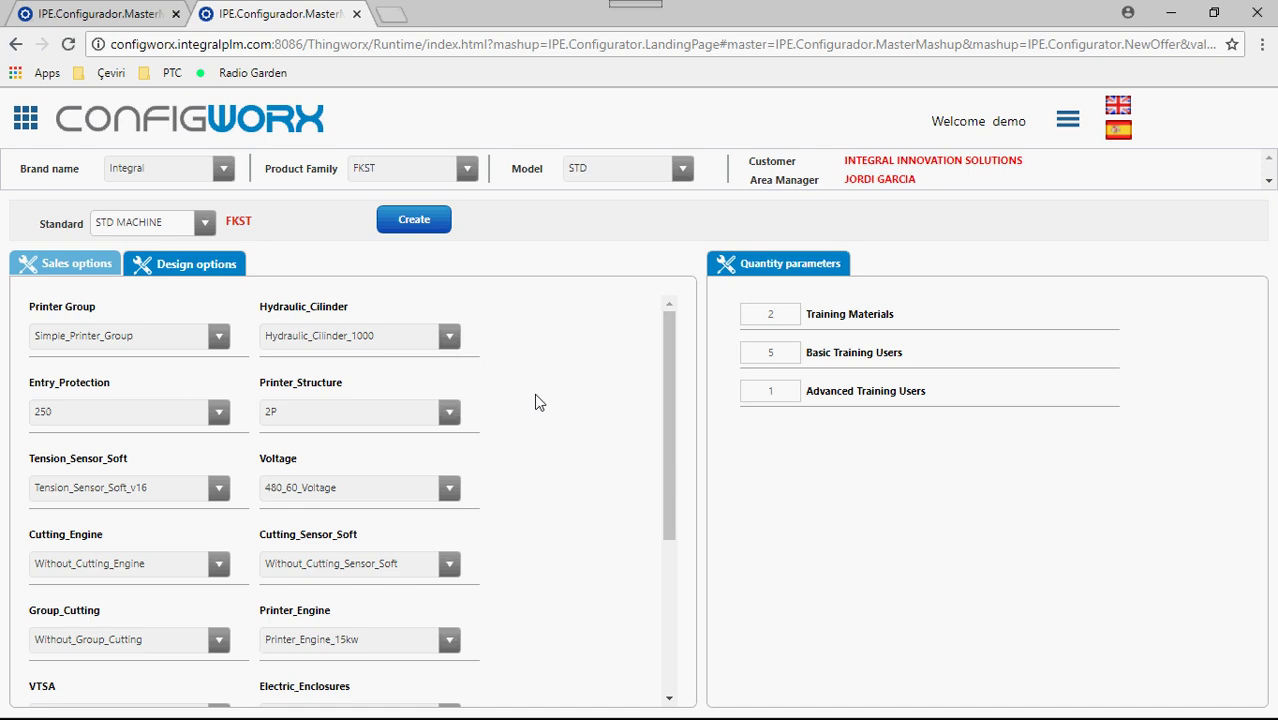
click(435, 222)
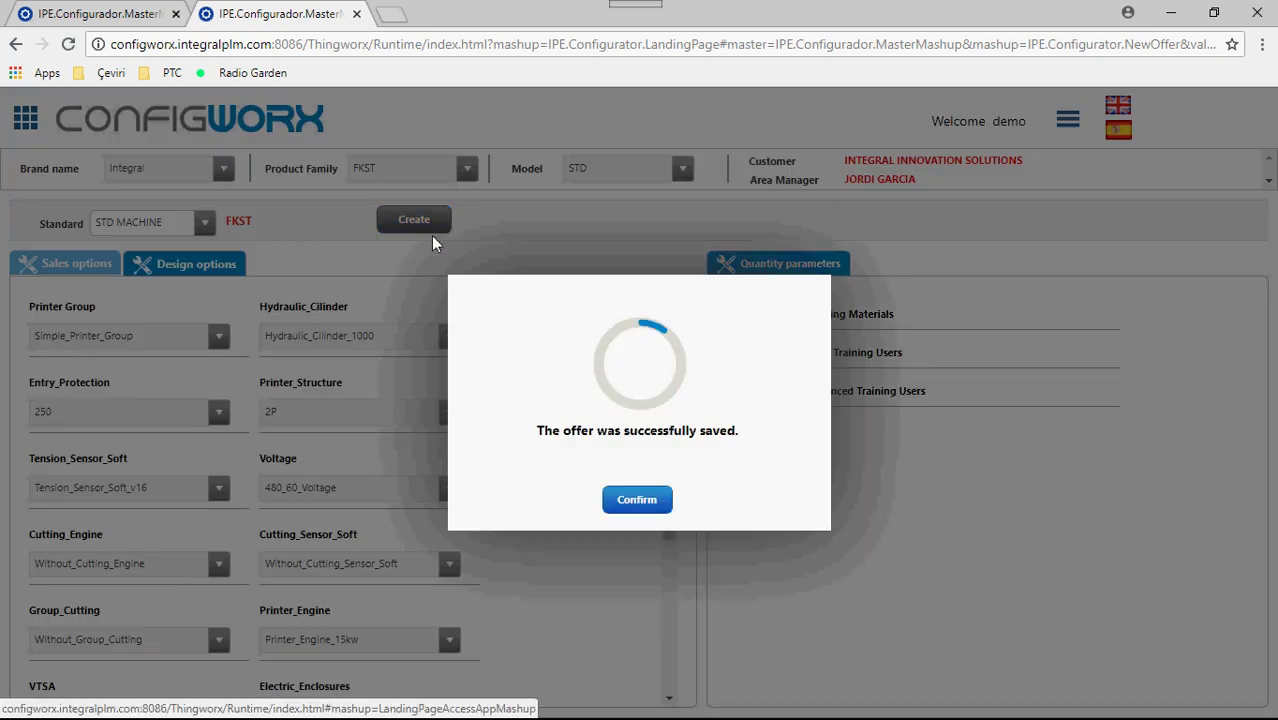
Confirm the save message to load offer OFE000166 A
click(670, 507)
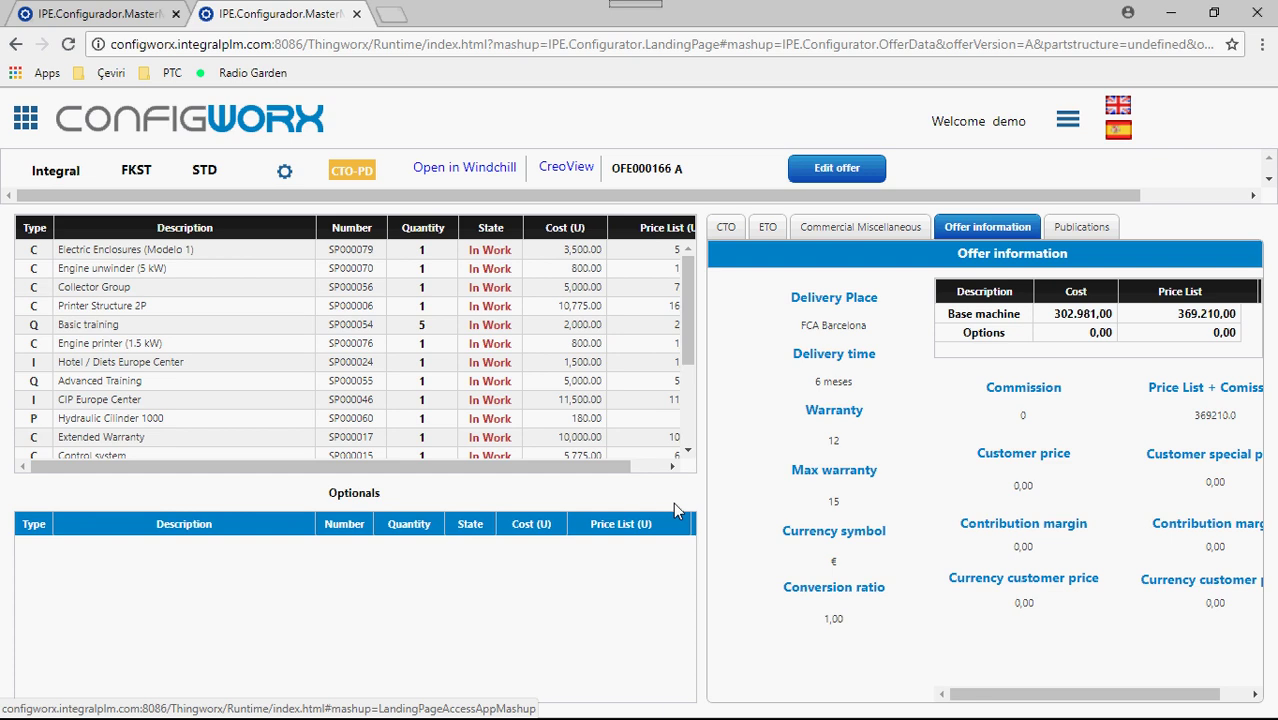
Add Conveyor Module from the CTO parts list to the offer's optionals
click(726, 229)
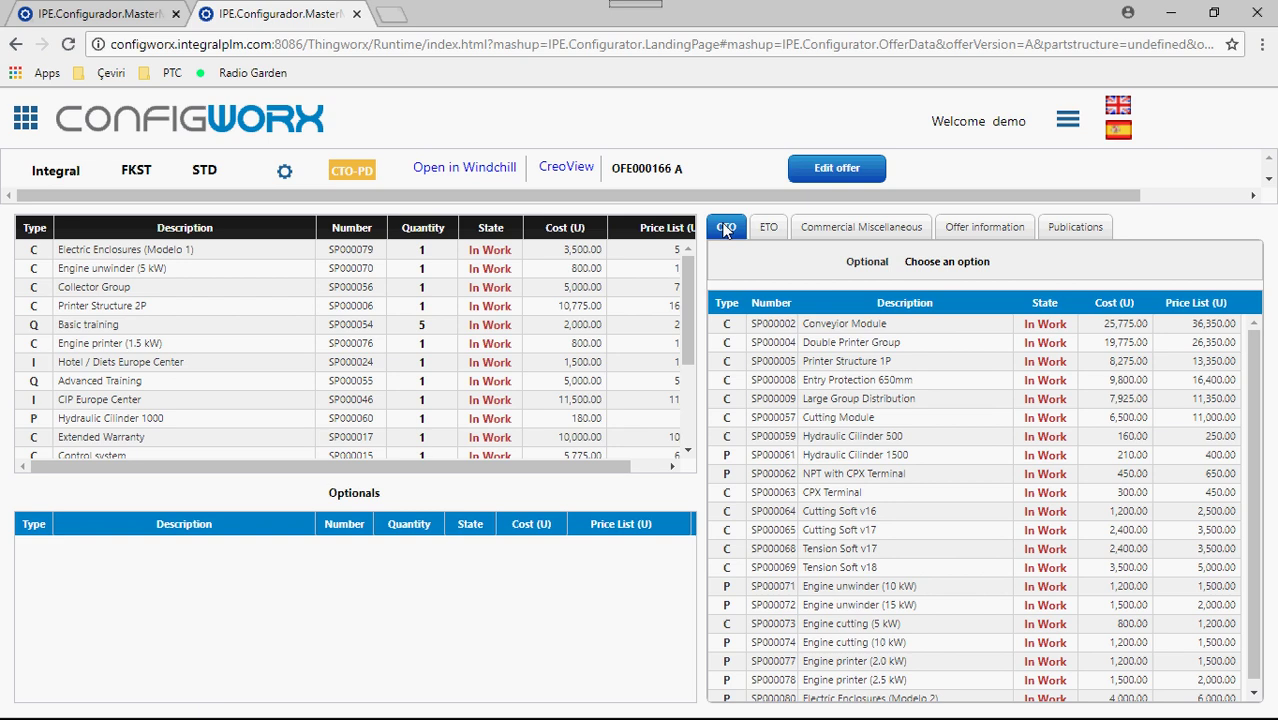
click(726, 228)
click(845, 323)
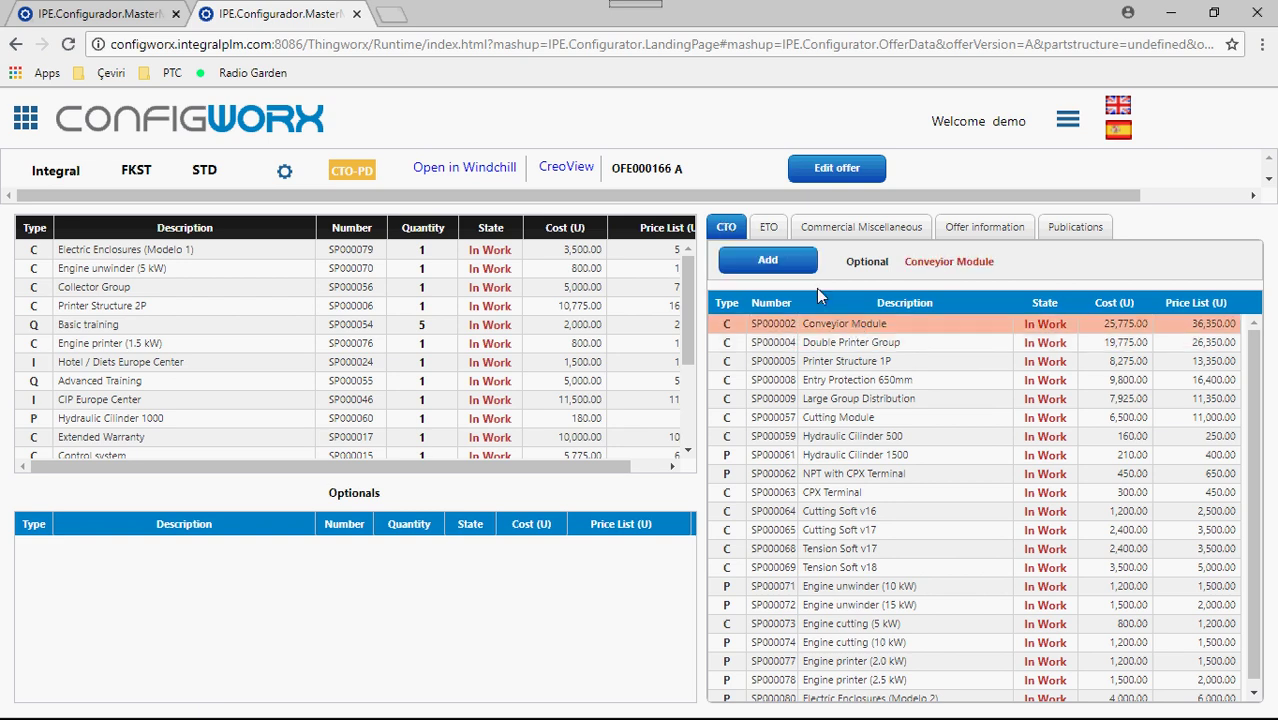
click(767, 259)
click(609, 277)
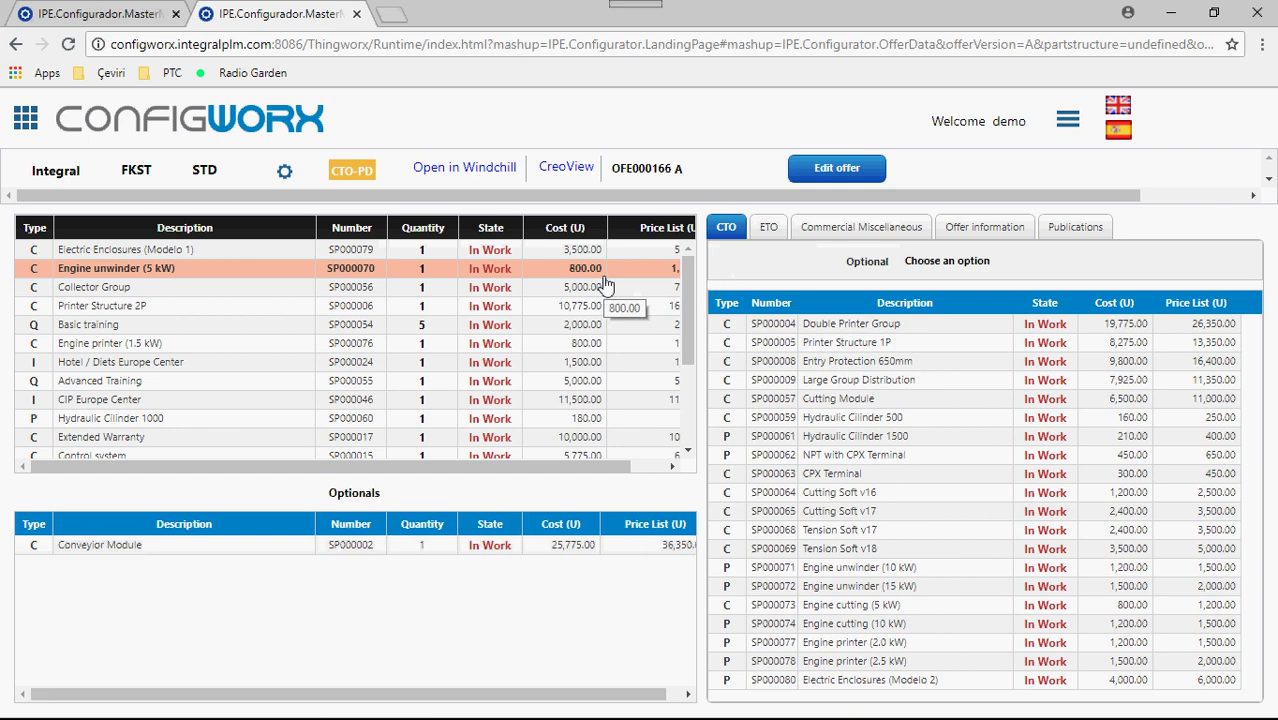
click(779, 237)
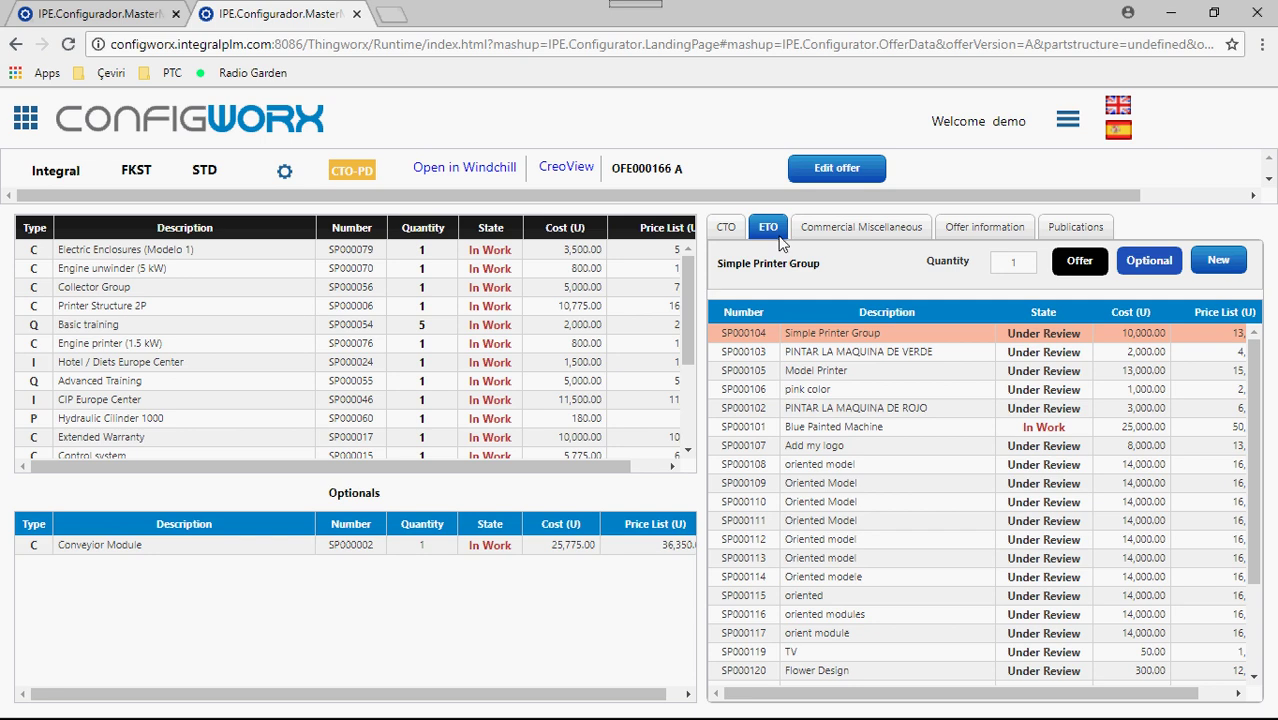
Create ETO article 'ipad pro' with sales price 2000 and cost price 1000
click(1236, 265)
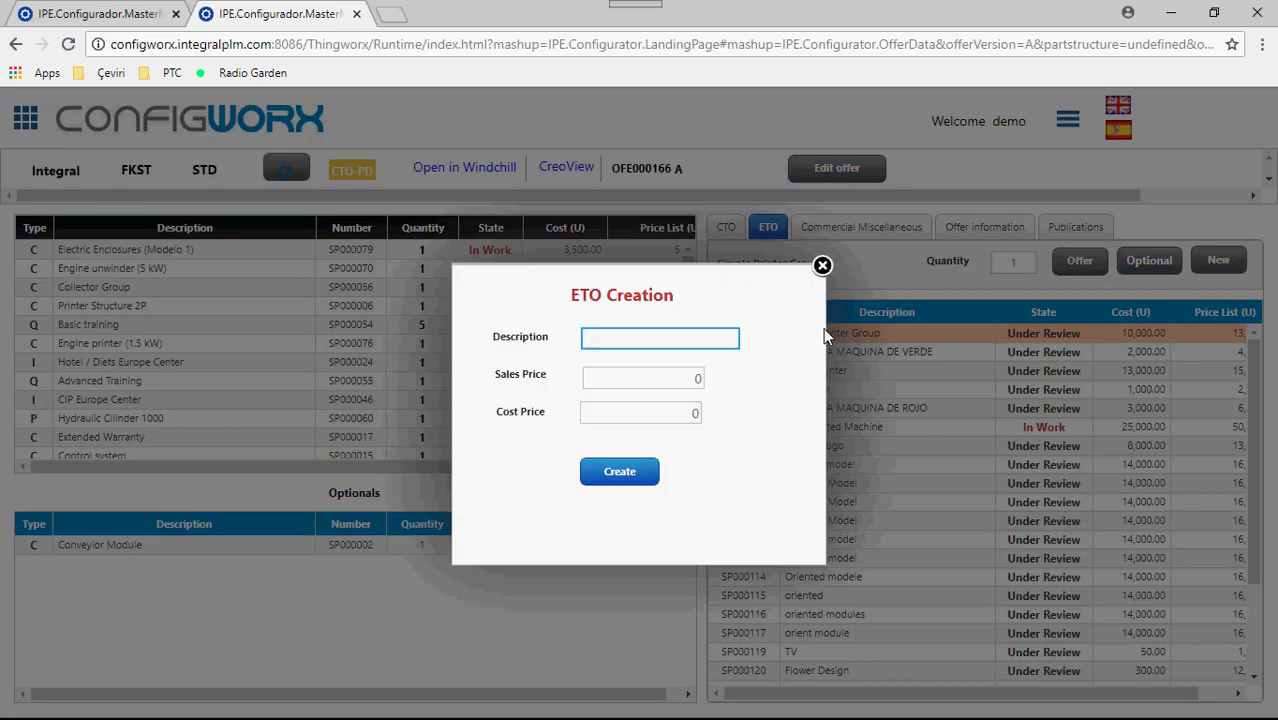
text(ipad pro)
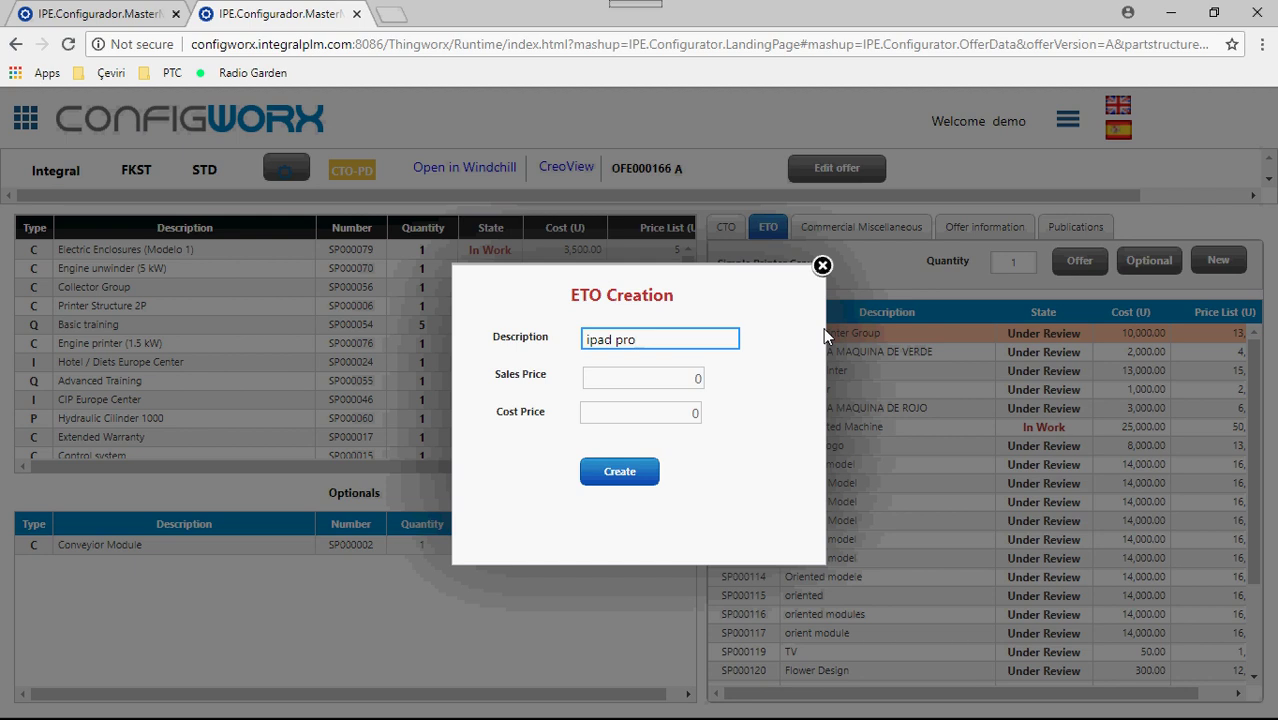
click(682, 377)
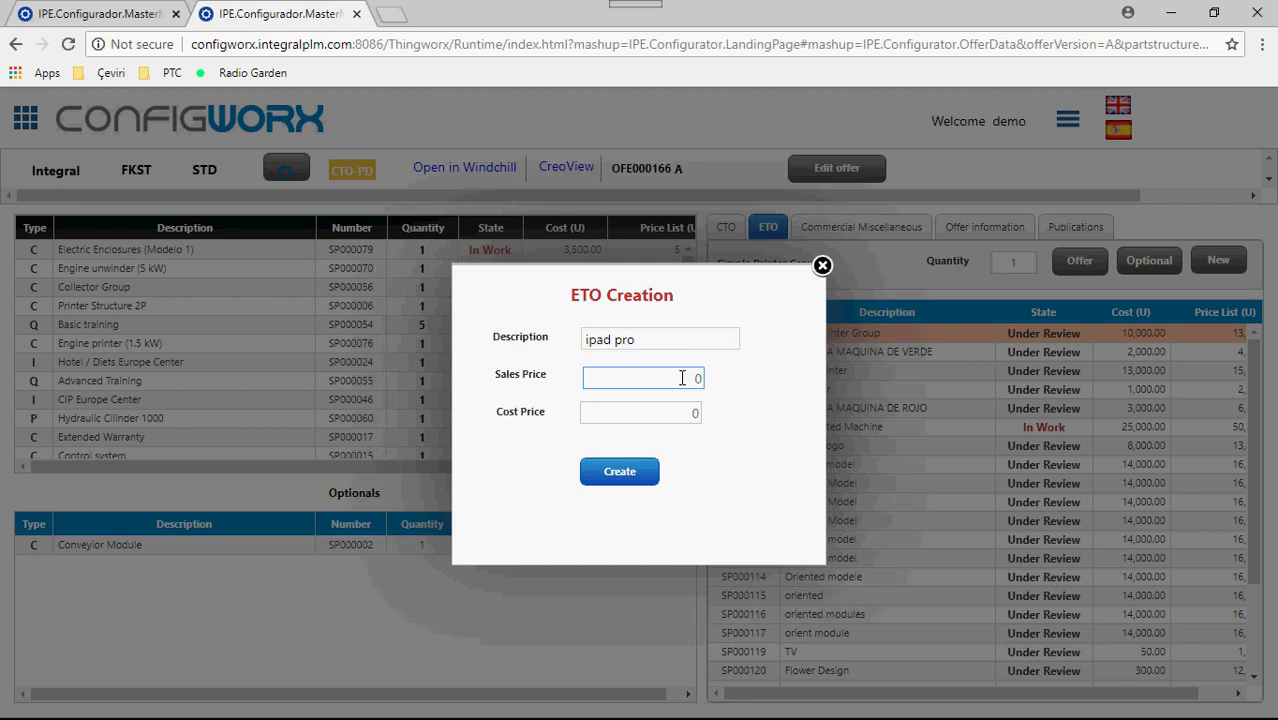
text(2000)
key(ctrl+a)
key(BackSpace)
text(2000)
key(Tab)
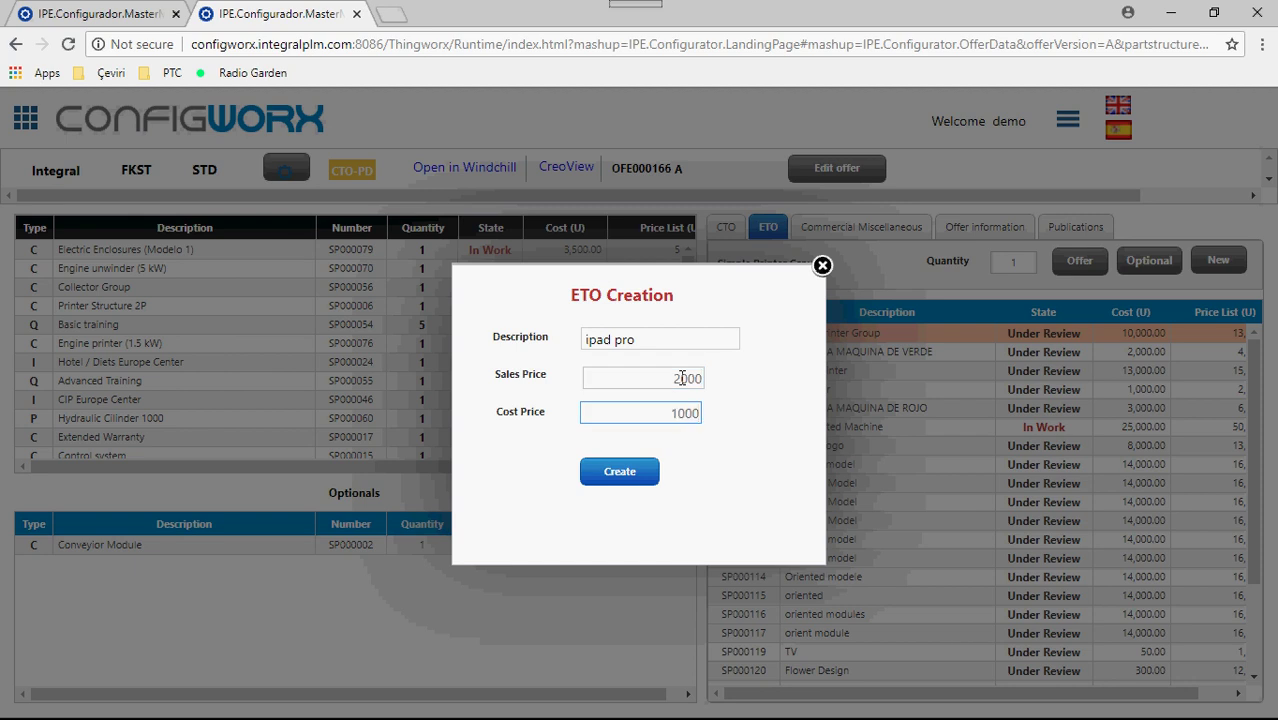
click(642, 471)
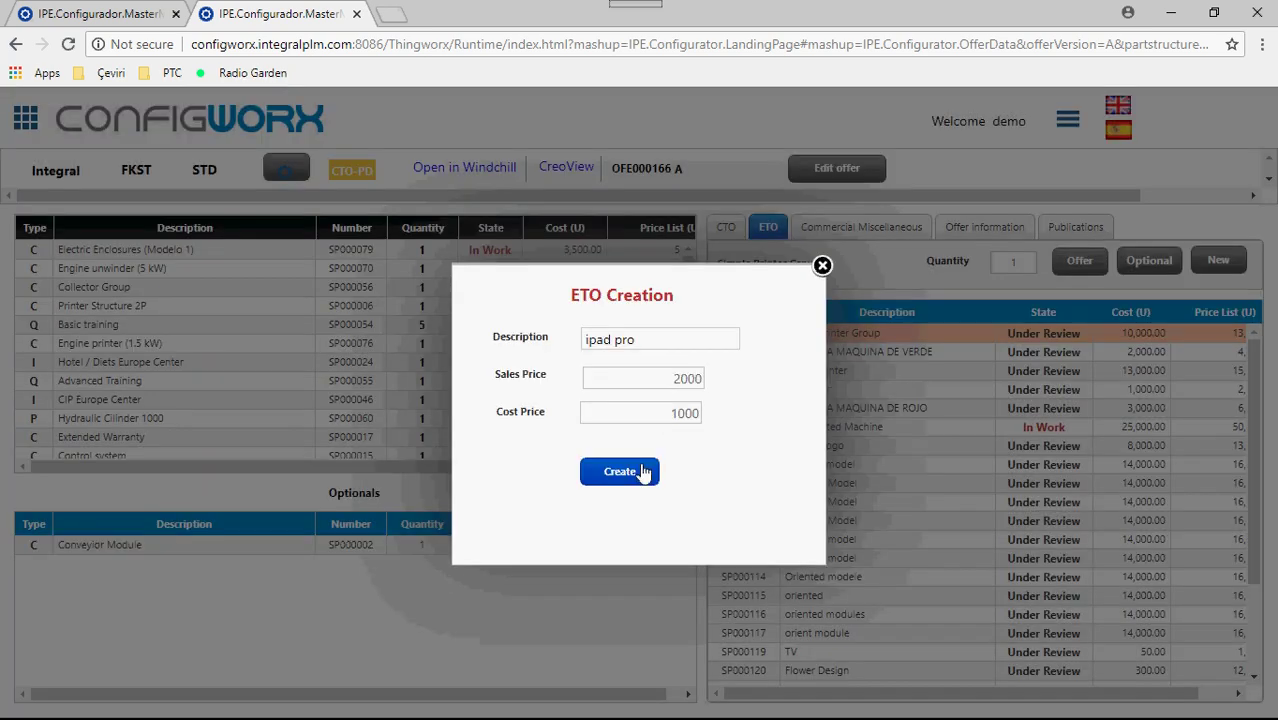
click(822, 265)
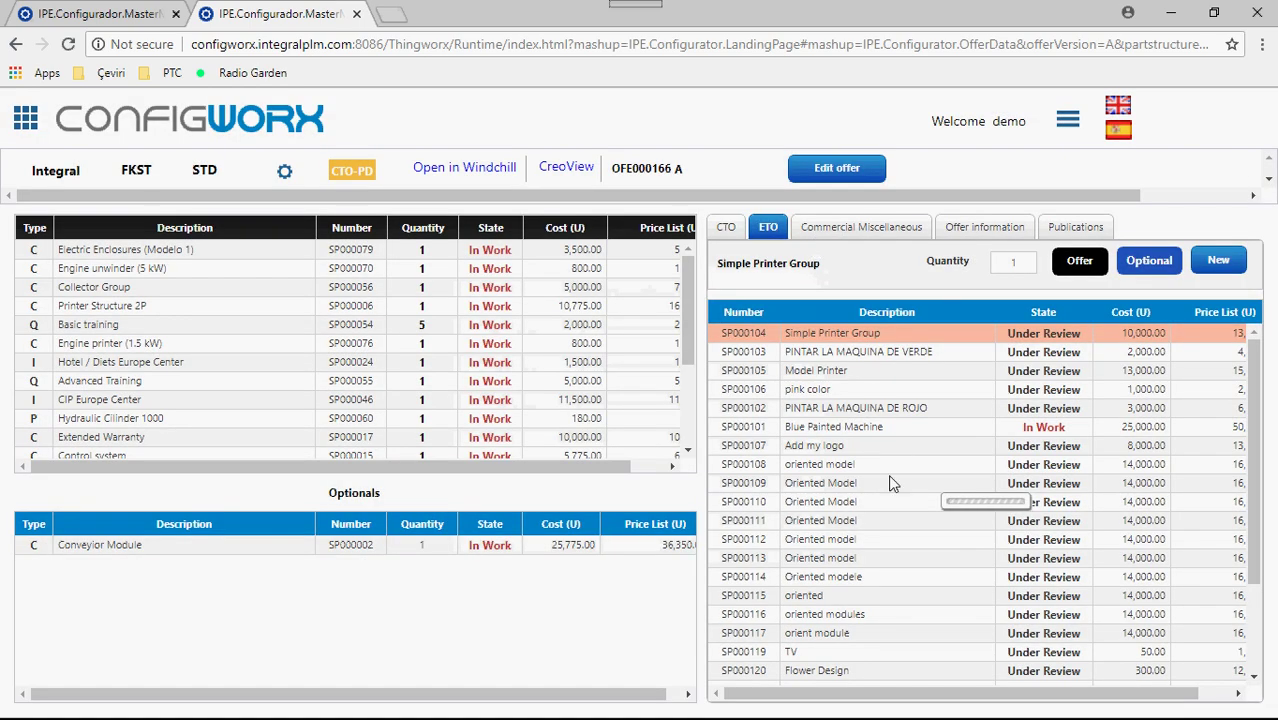
scroll(850, 568, down, 3)
Add the ipad pro article SP000128 from the ETO list to offer OFE000166
click(818, 677)
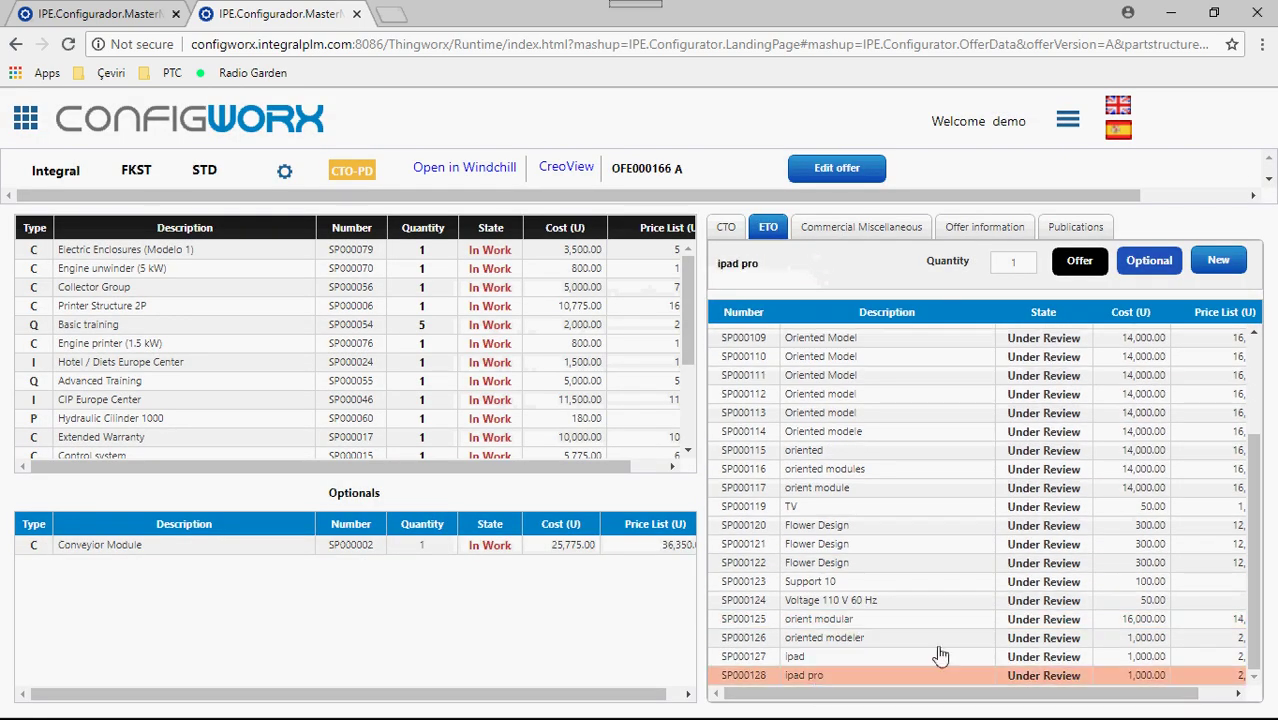
click(1089, 261)
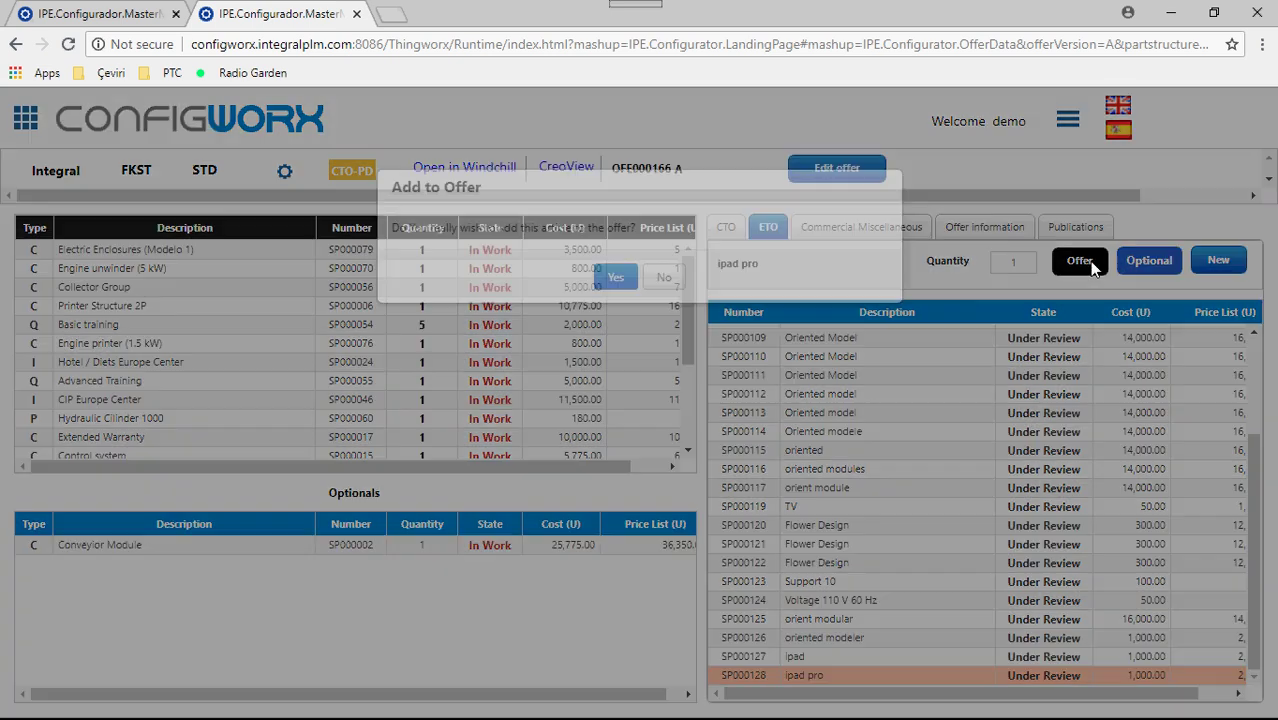
click(599, 282)
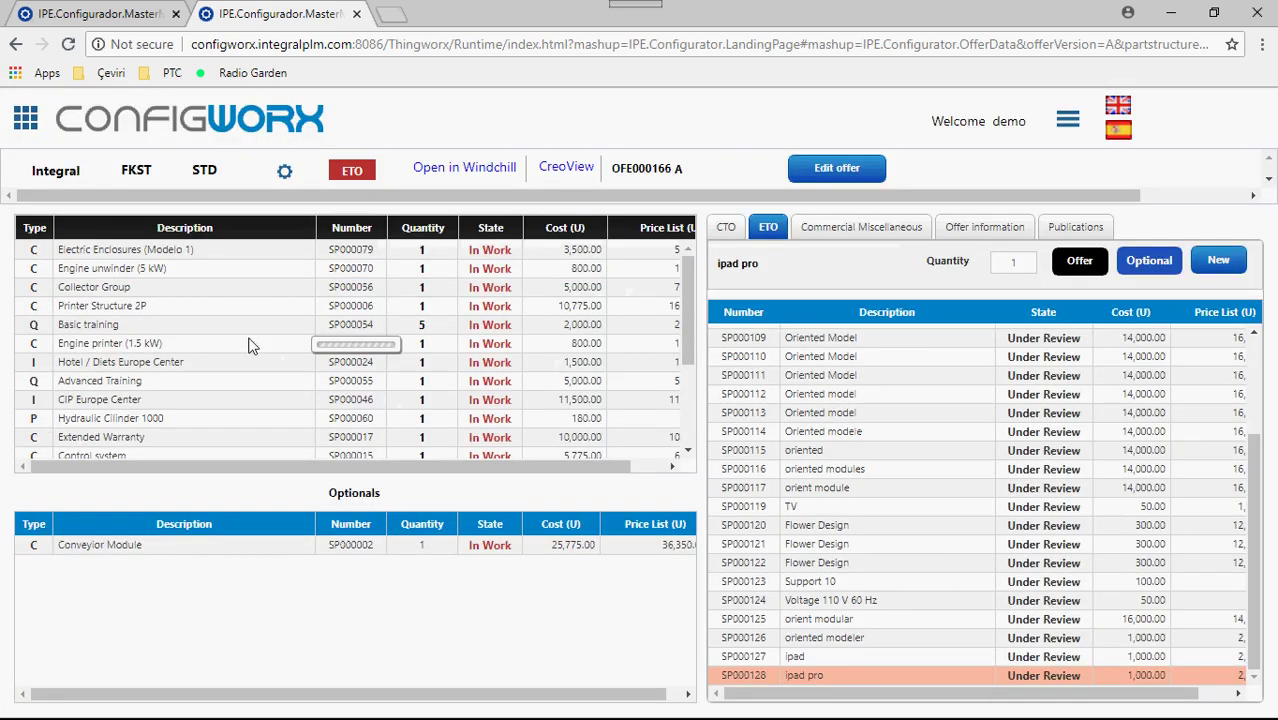
drag(683, 287, 682, 390)
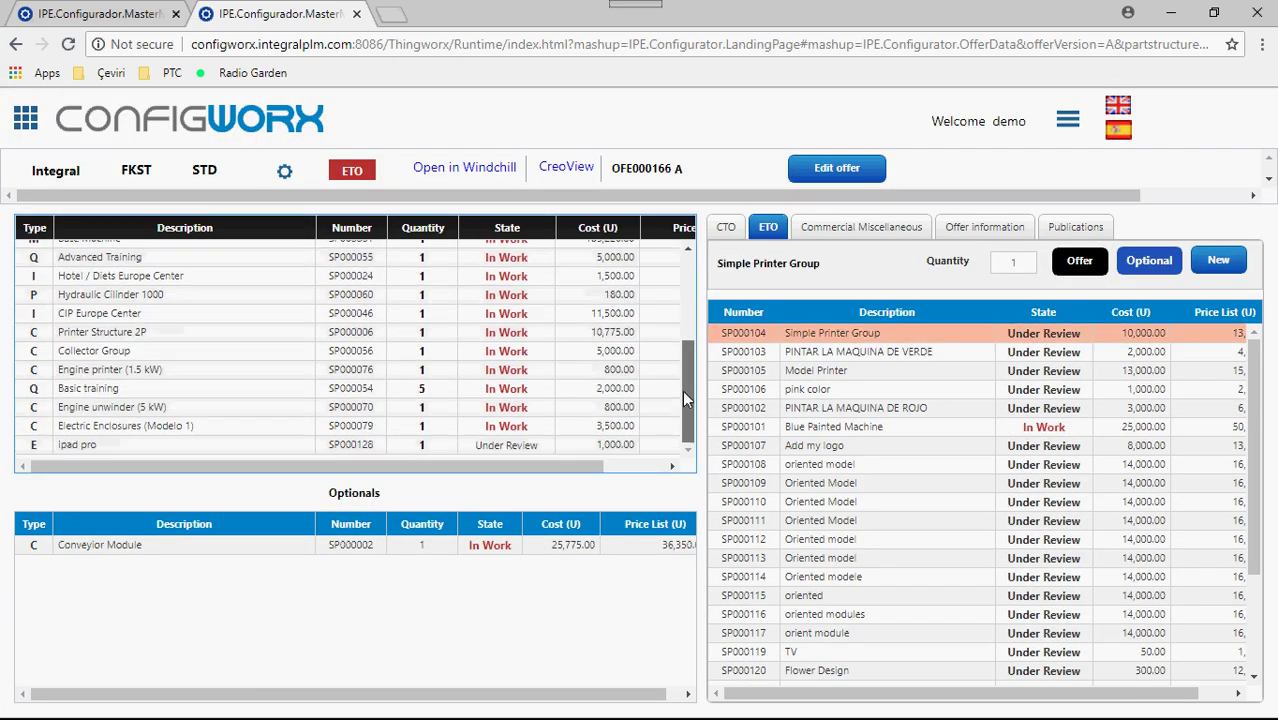
click(243, 428)
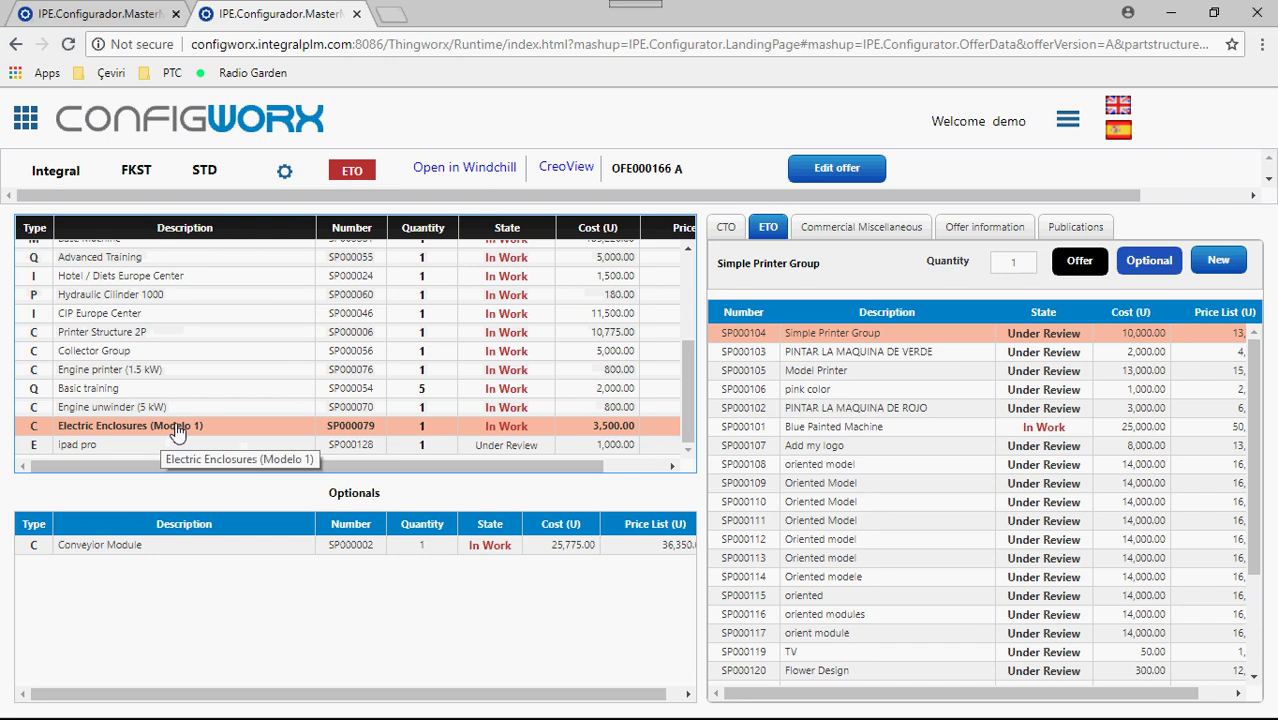
Add and save a commercial miscellaneous line described 'guarantee for 12 months'
click(848, 230)
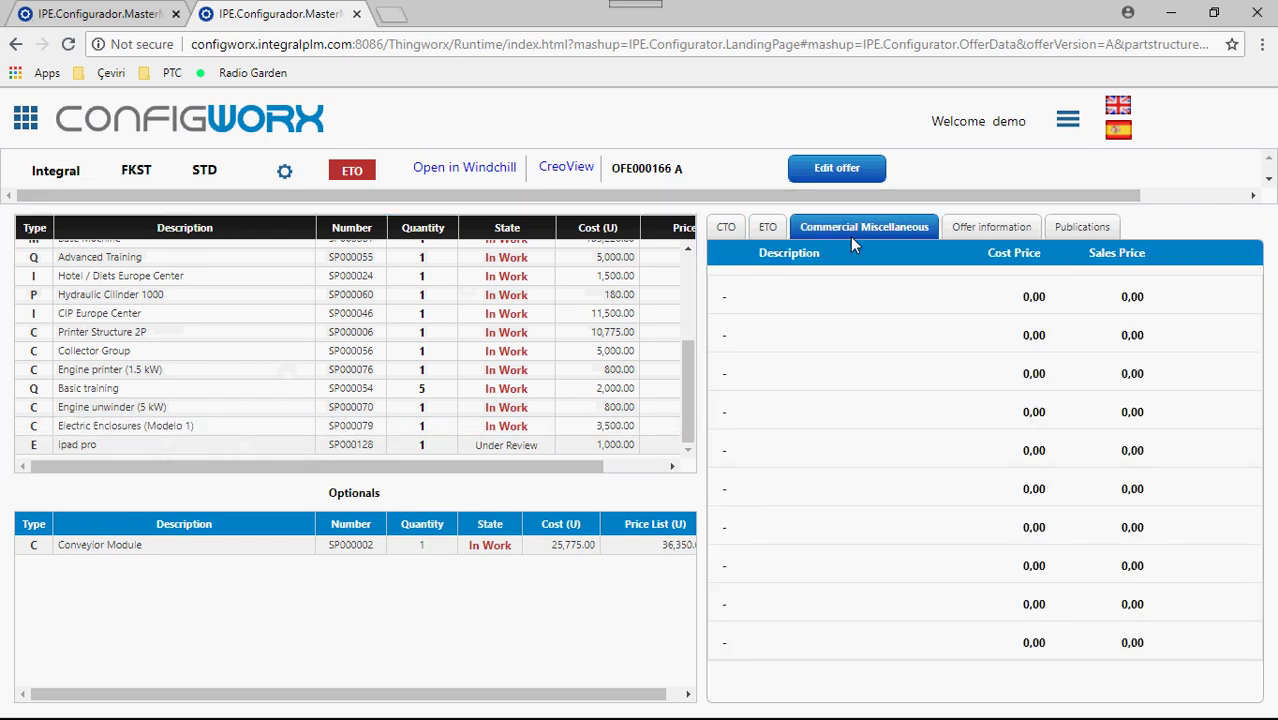
click(836, 168)
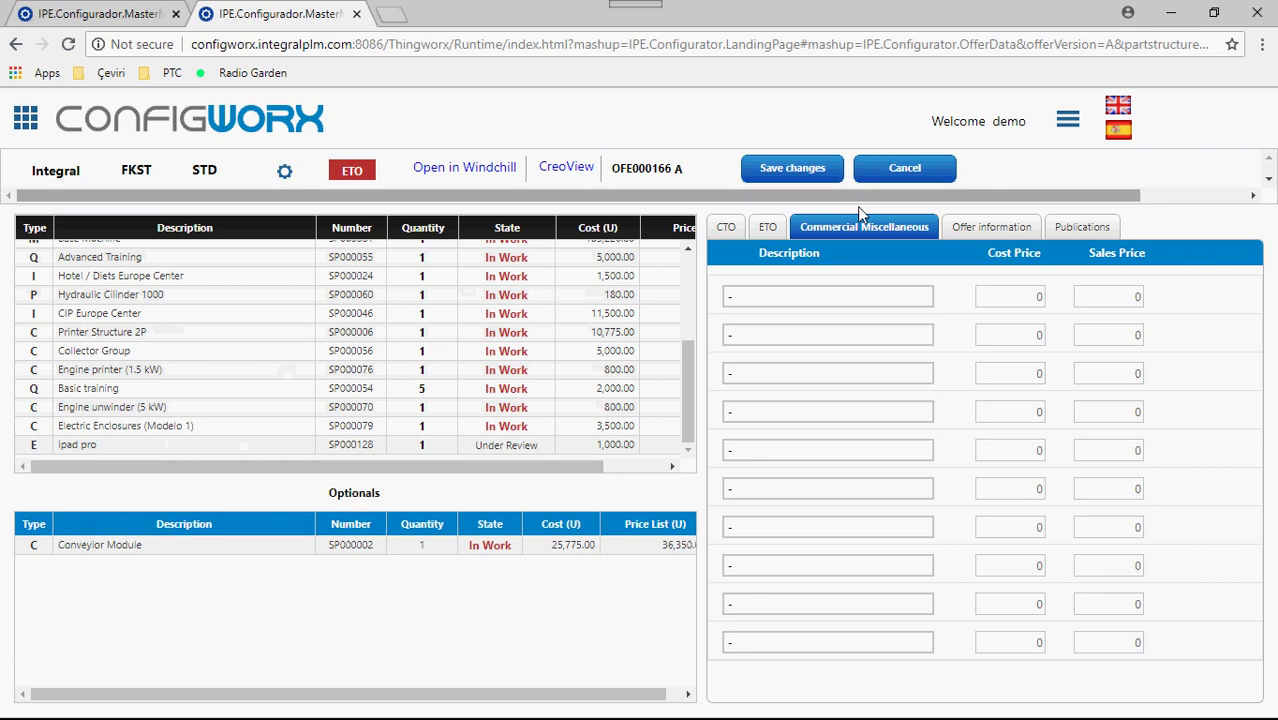
click(814, 298)
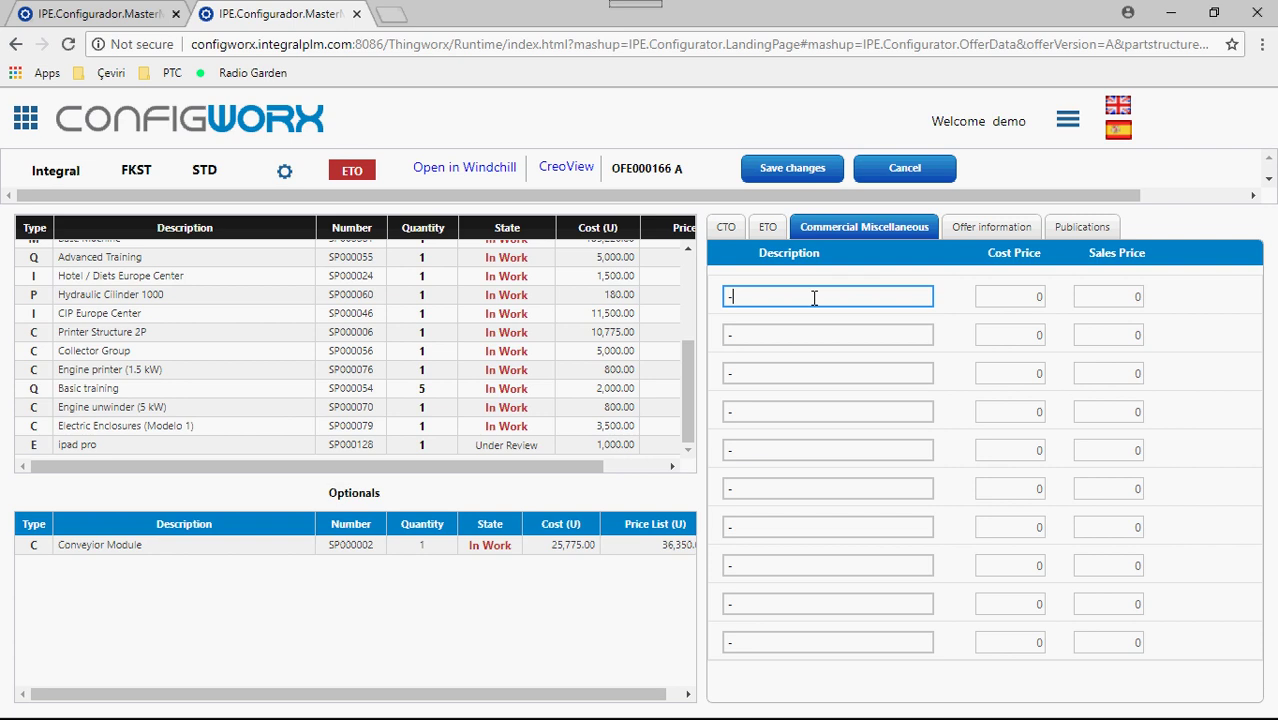
text(guarantee for 12 months)
click(810, 172)
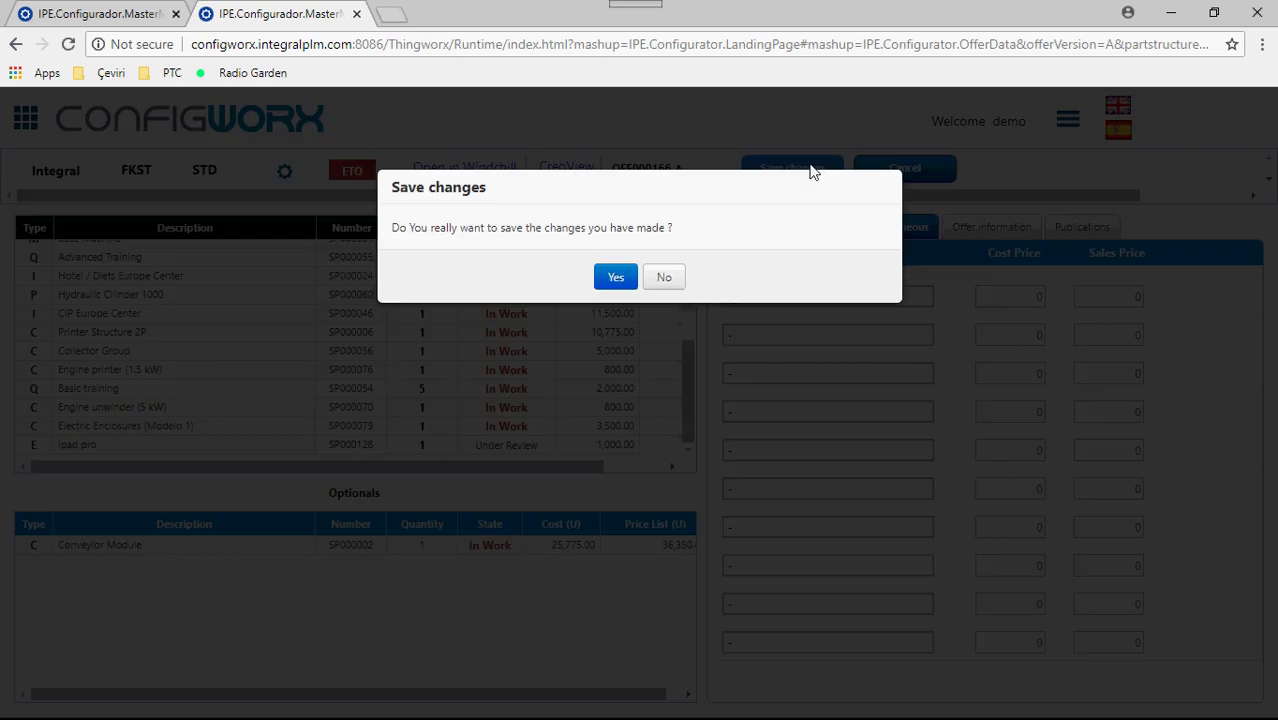
click(612, 277)
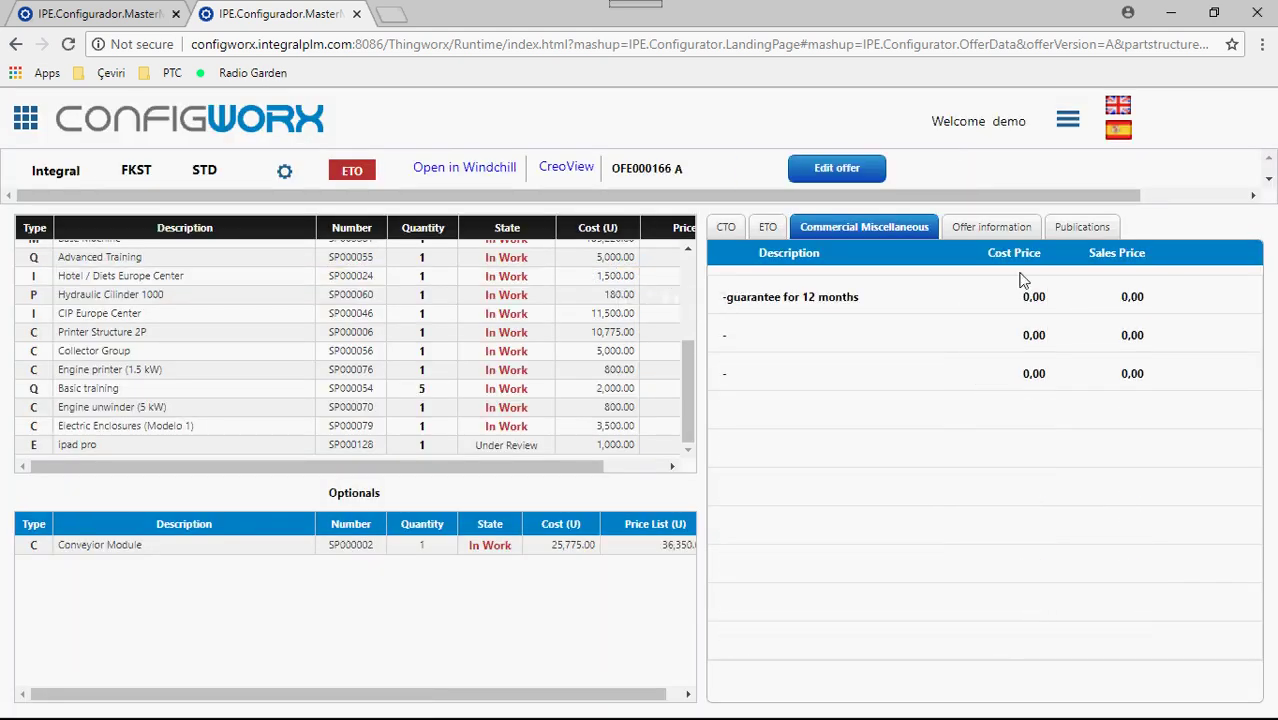
Give the guarantee line cost price 1,000 and sales price 2,000, and save
click(845, 170)
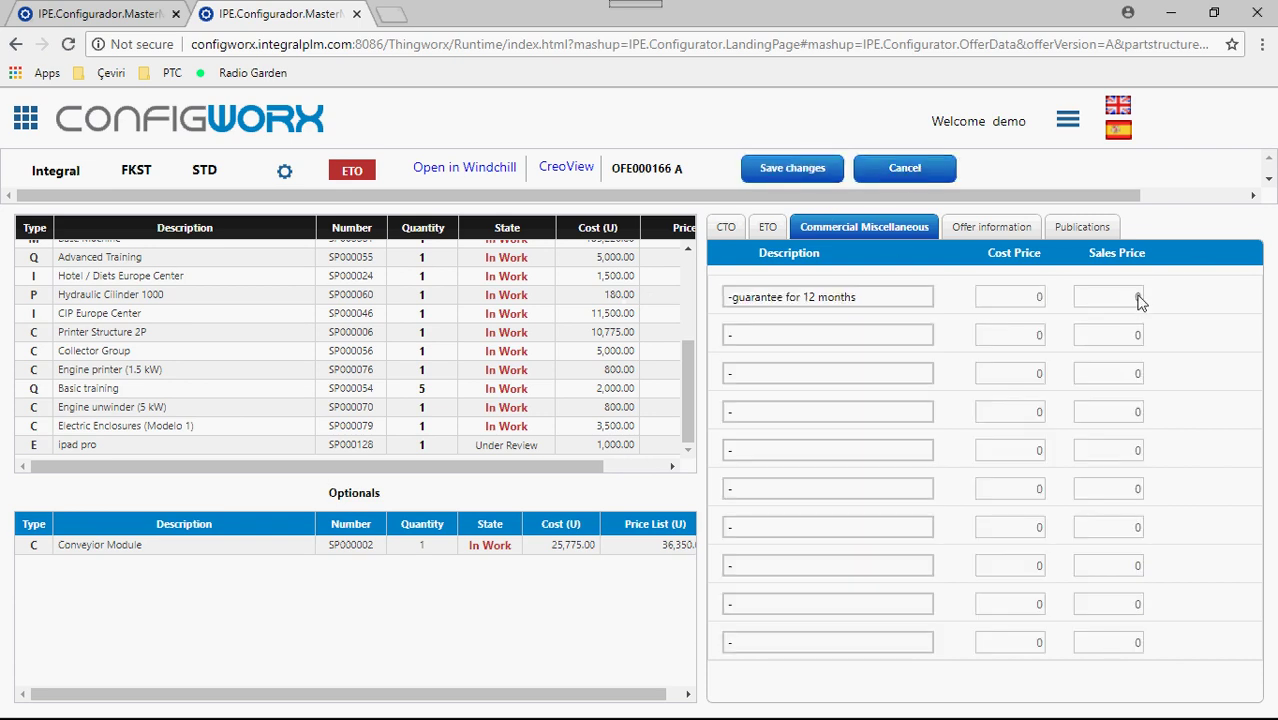
click(1040, 295)
click(1115, 290)
click(795, 170)
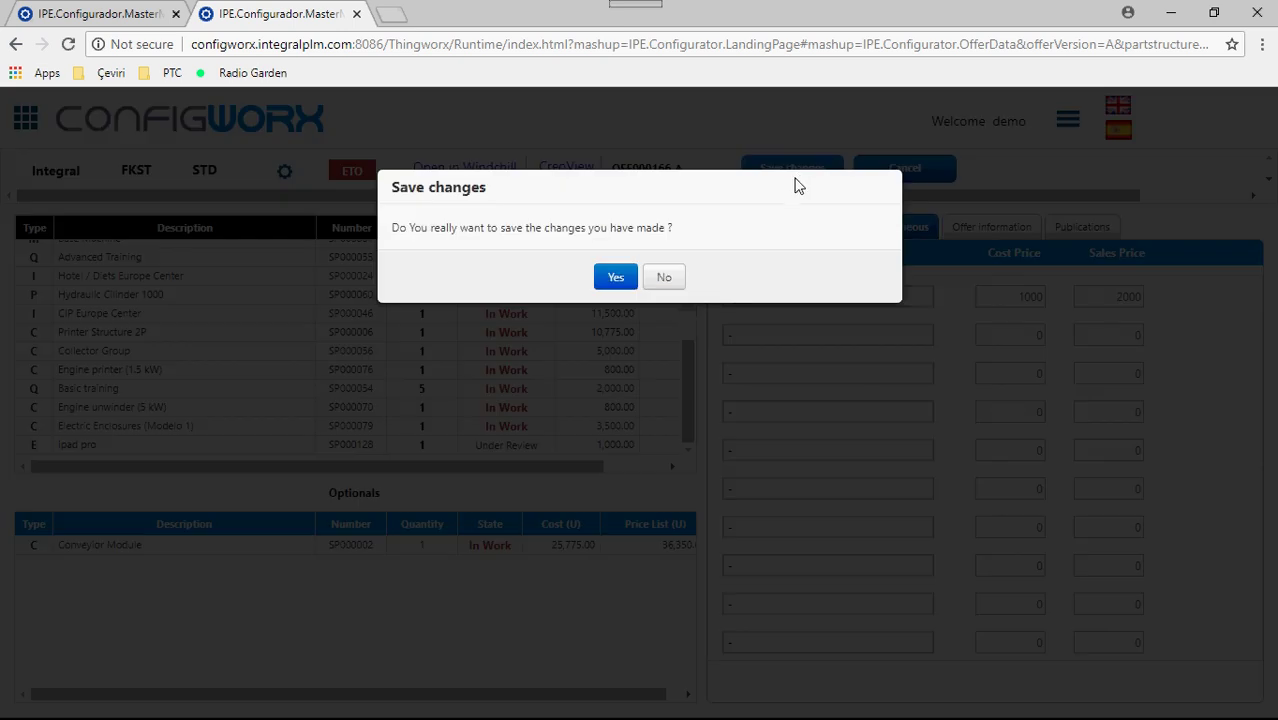
click(618, 277)
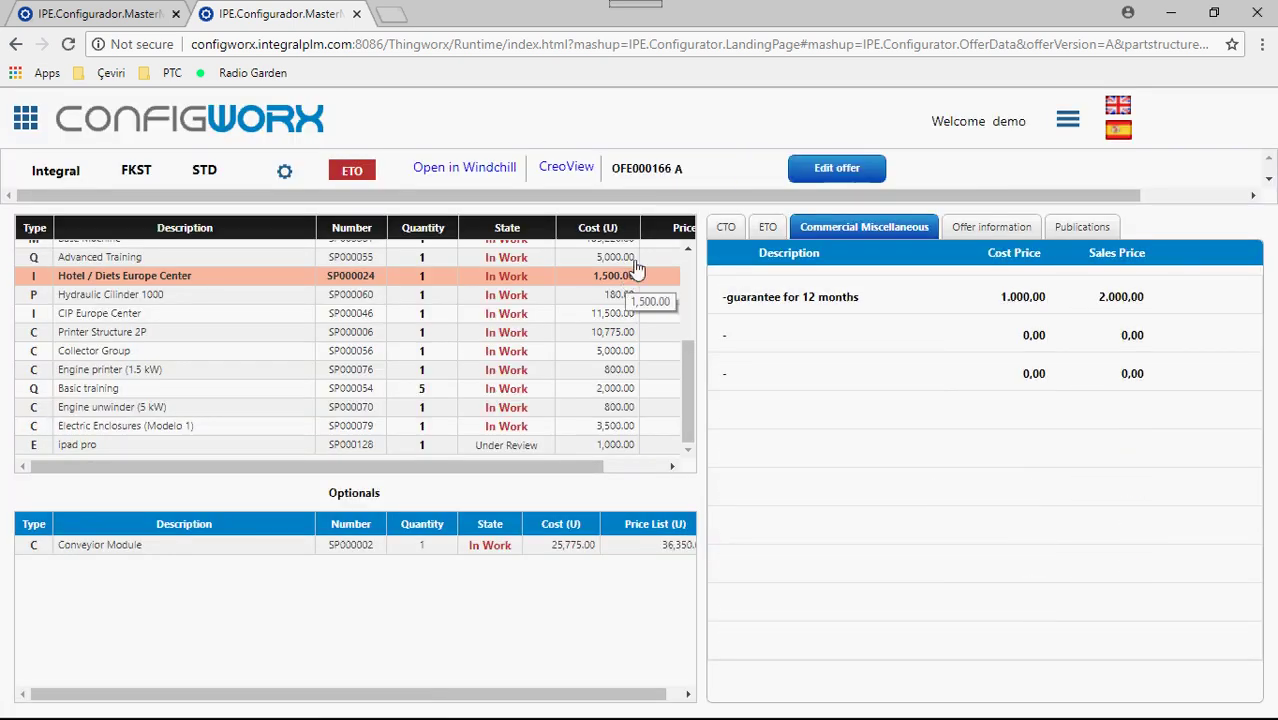
click(995, 228)
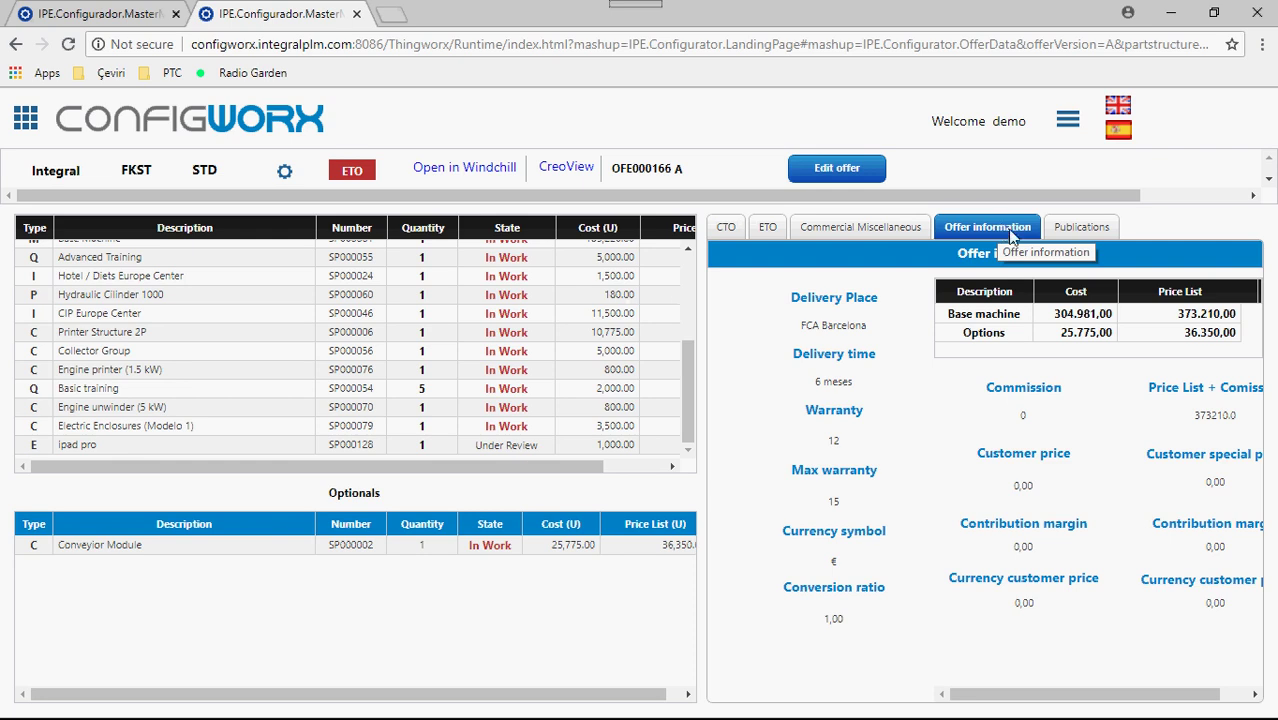
Change delivery place to İstanbul, max warranty to 24 and customer price to 400000, and save
click(837, 168)
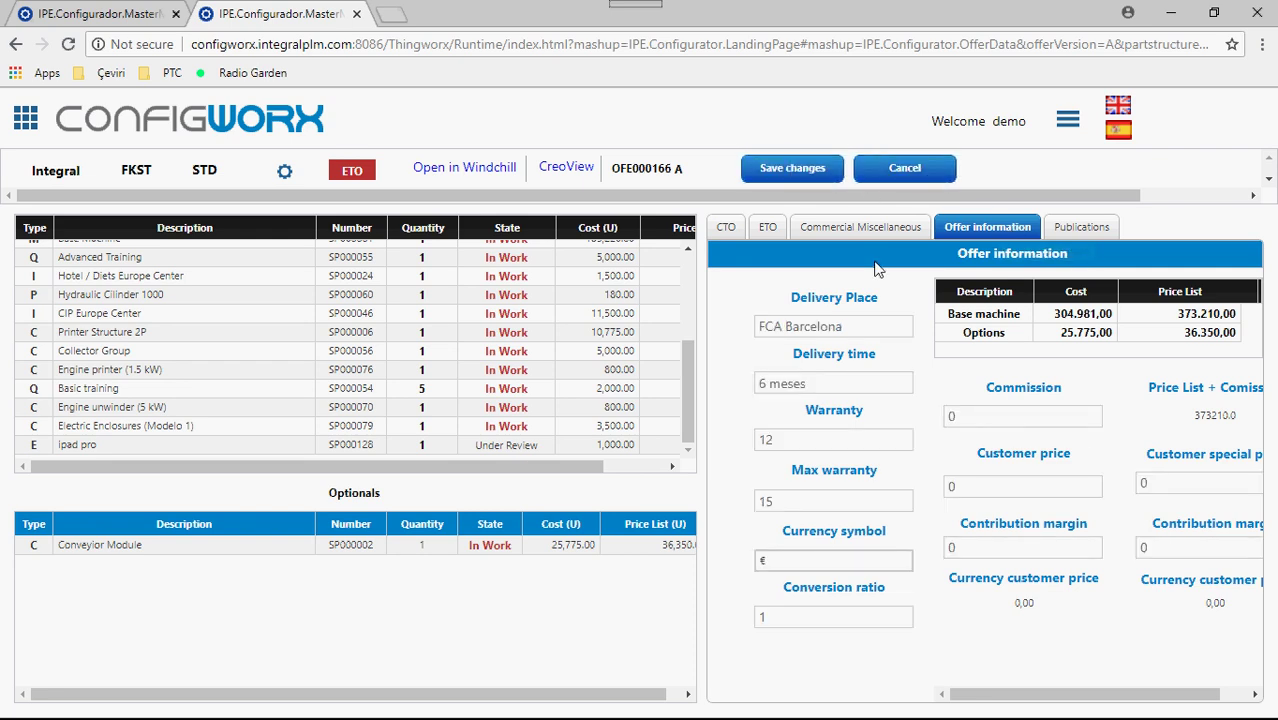
triple_click(876, 334)
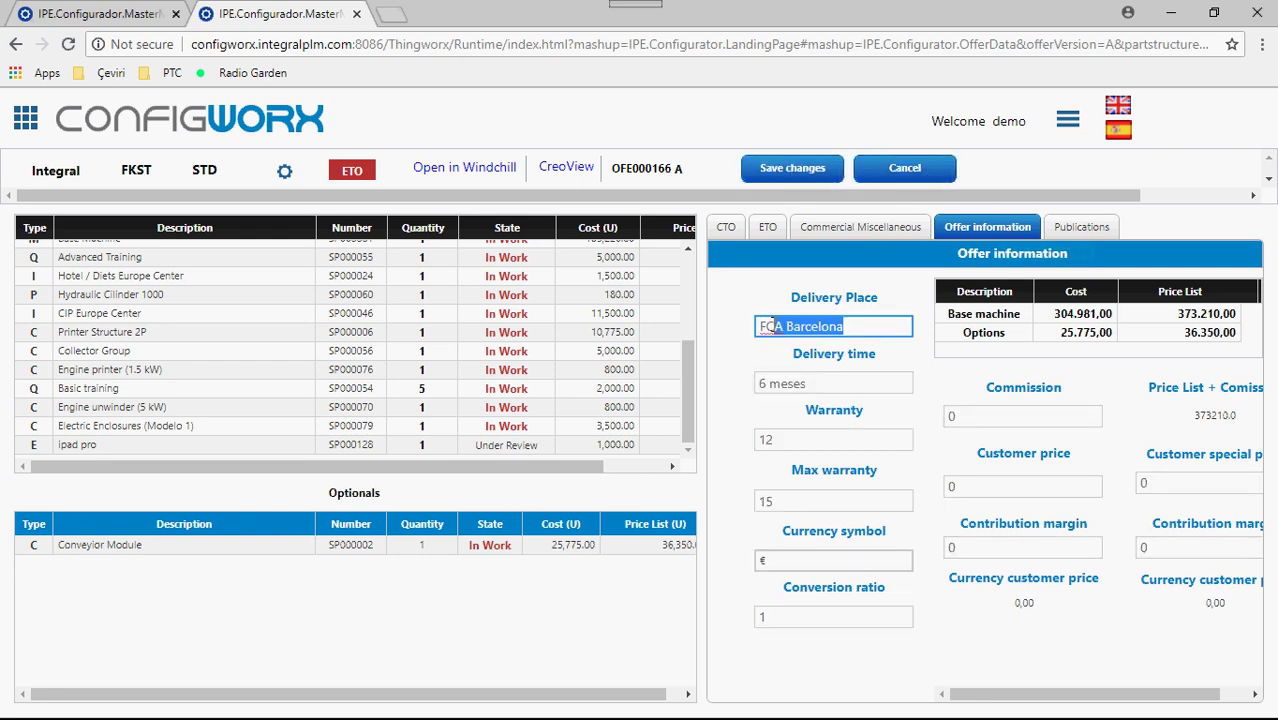
text(IS)
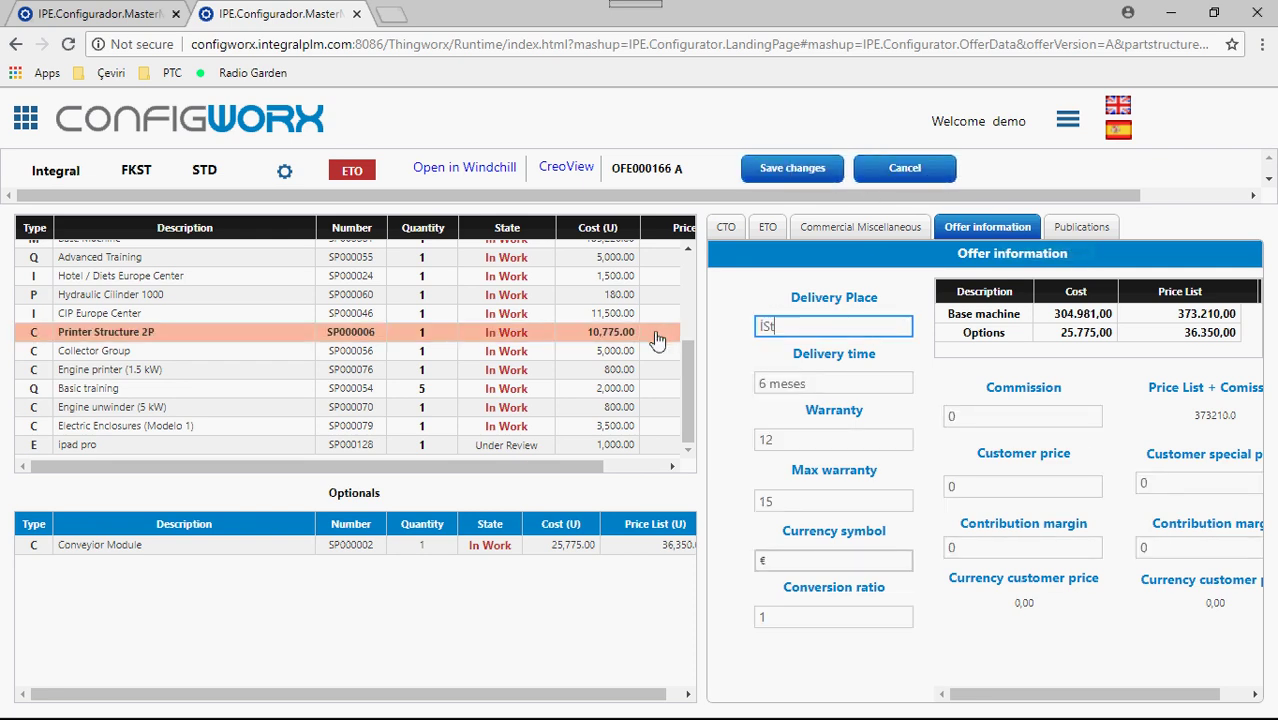
text(tannbul)
drag(826, 498, 699, 508)
text(24)
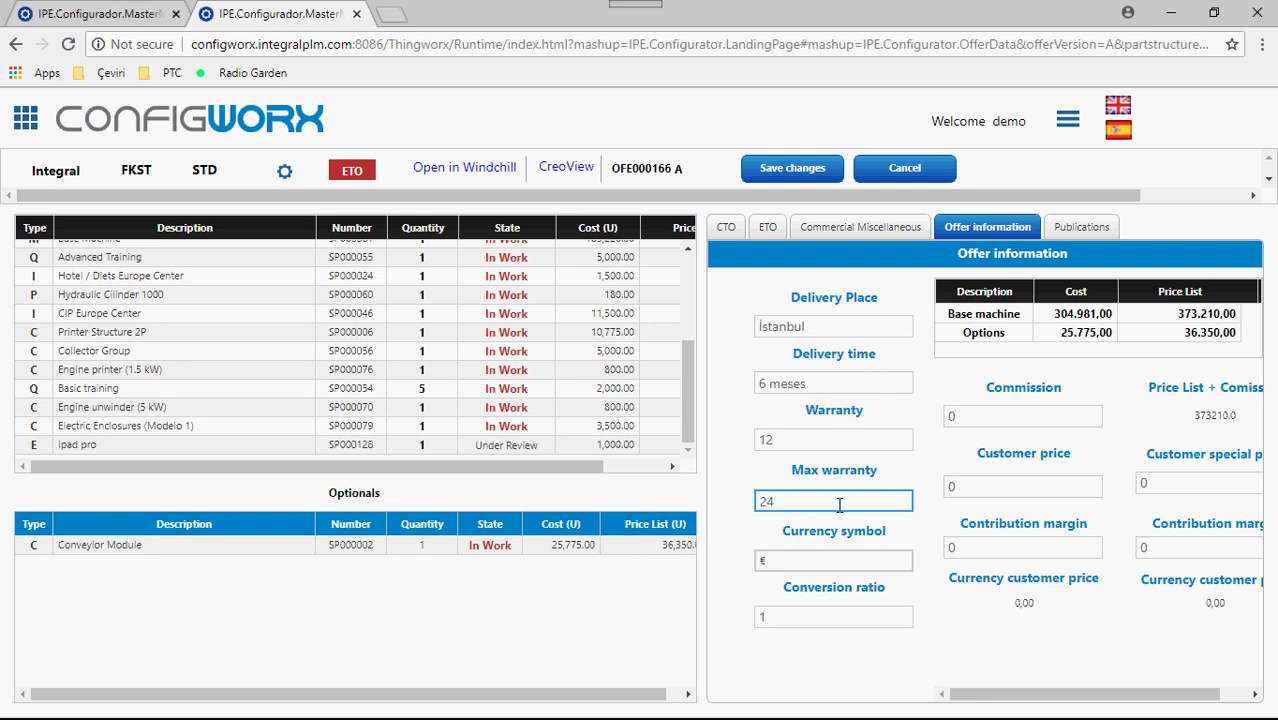
key(Tab)
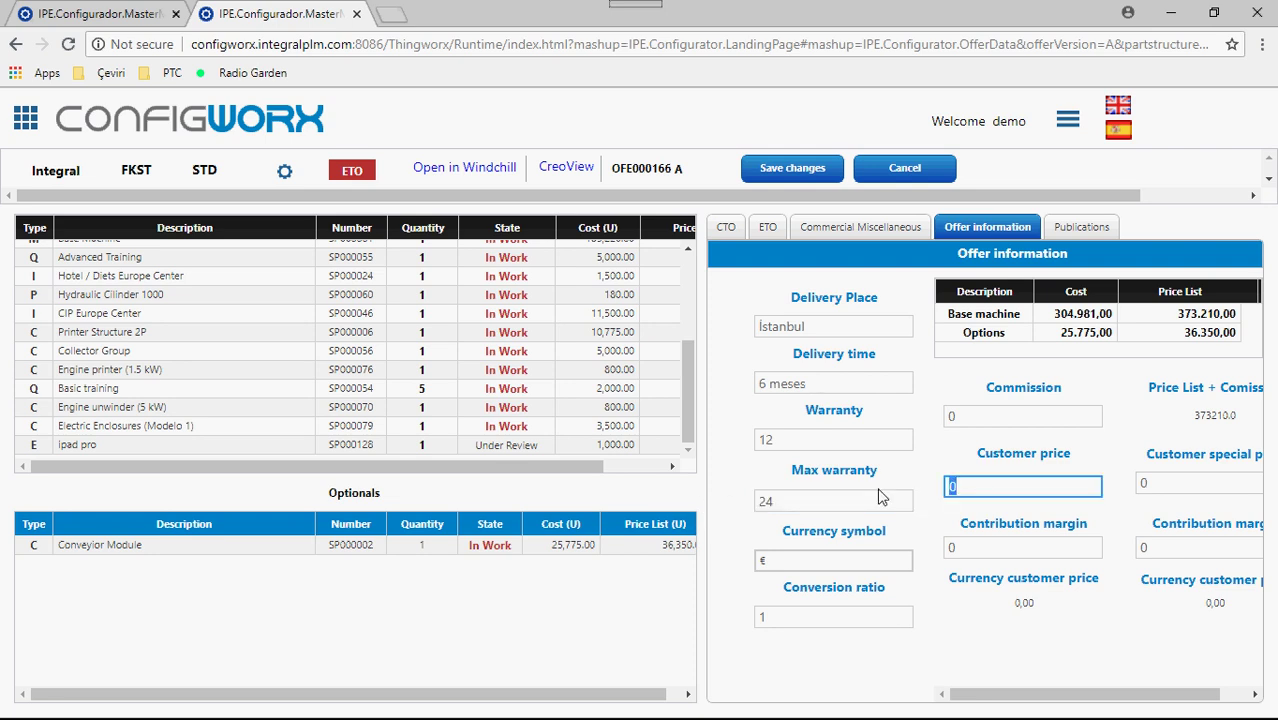
text(400000)
click(792, 168)
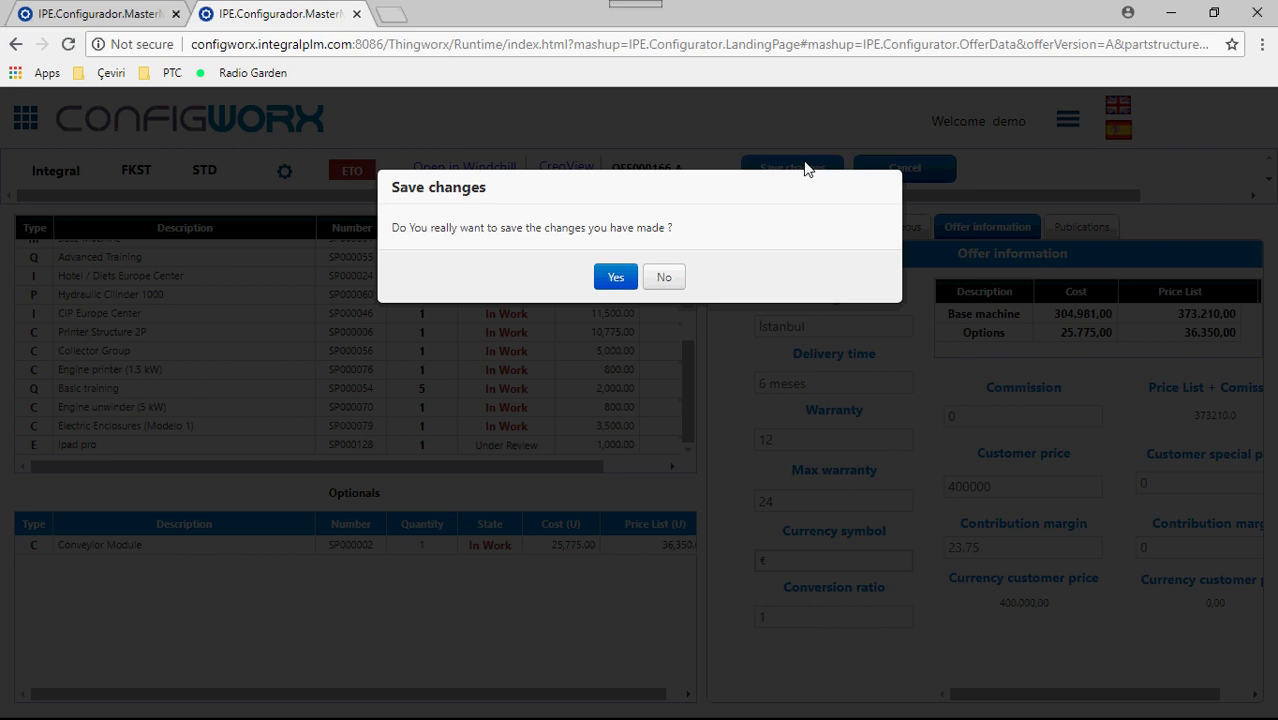
click(593, 278)
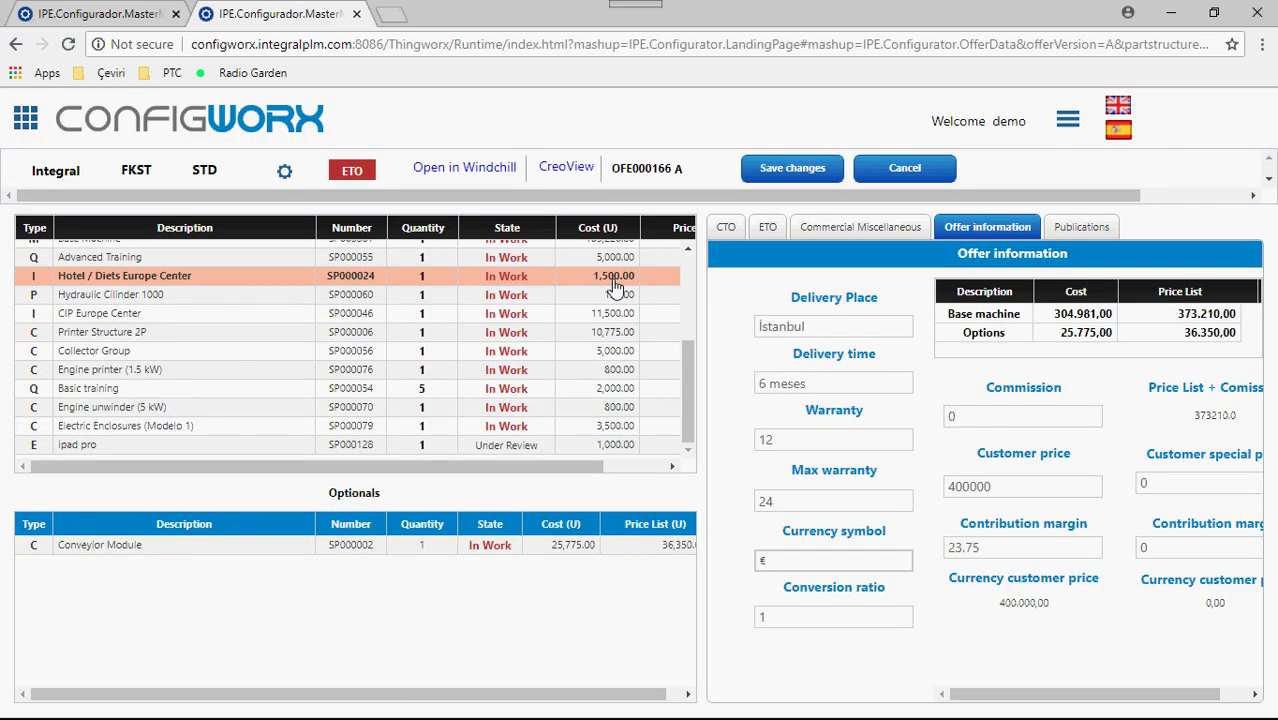
Publish offer OFE000166 from its Publications tab and acknowledge the success message
click(1090, 226)
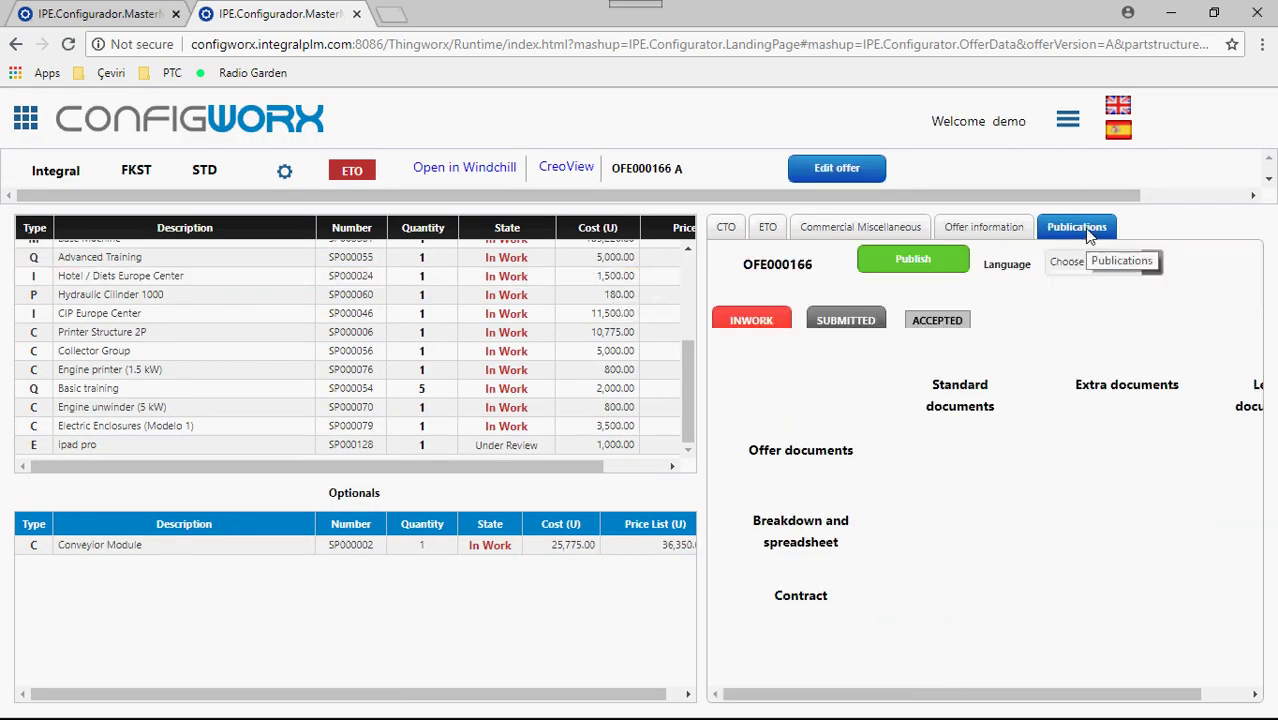
click(955, 268)
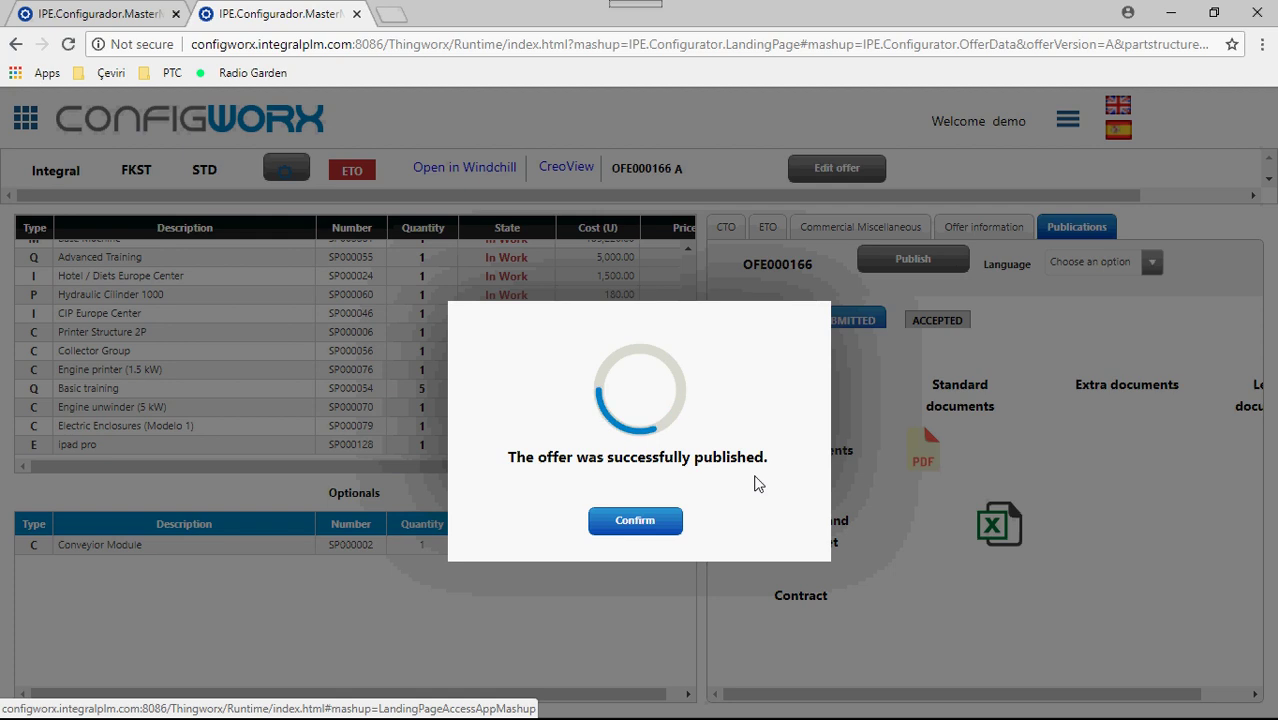
click(660, 522)
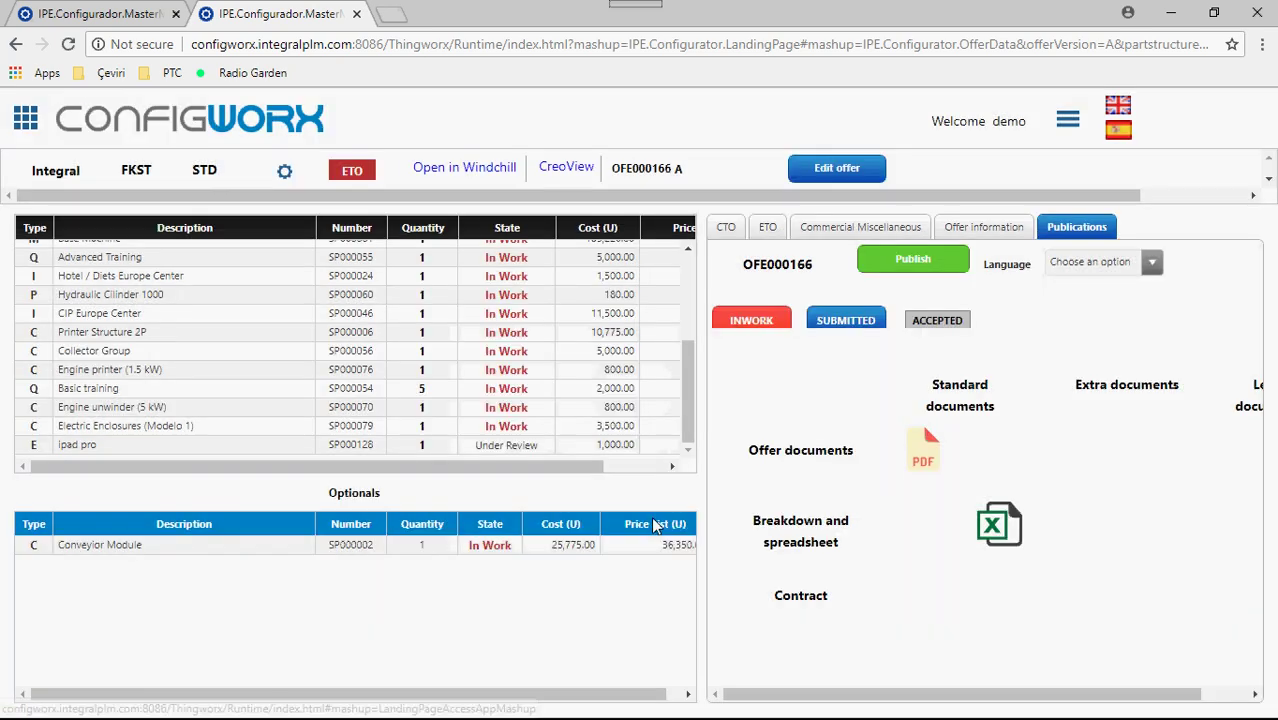
Open the published PDF offer document and sign in with the username and password
click(922, 455)
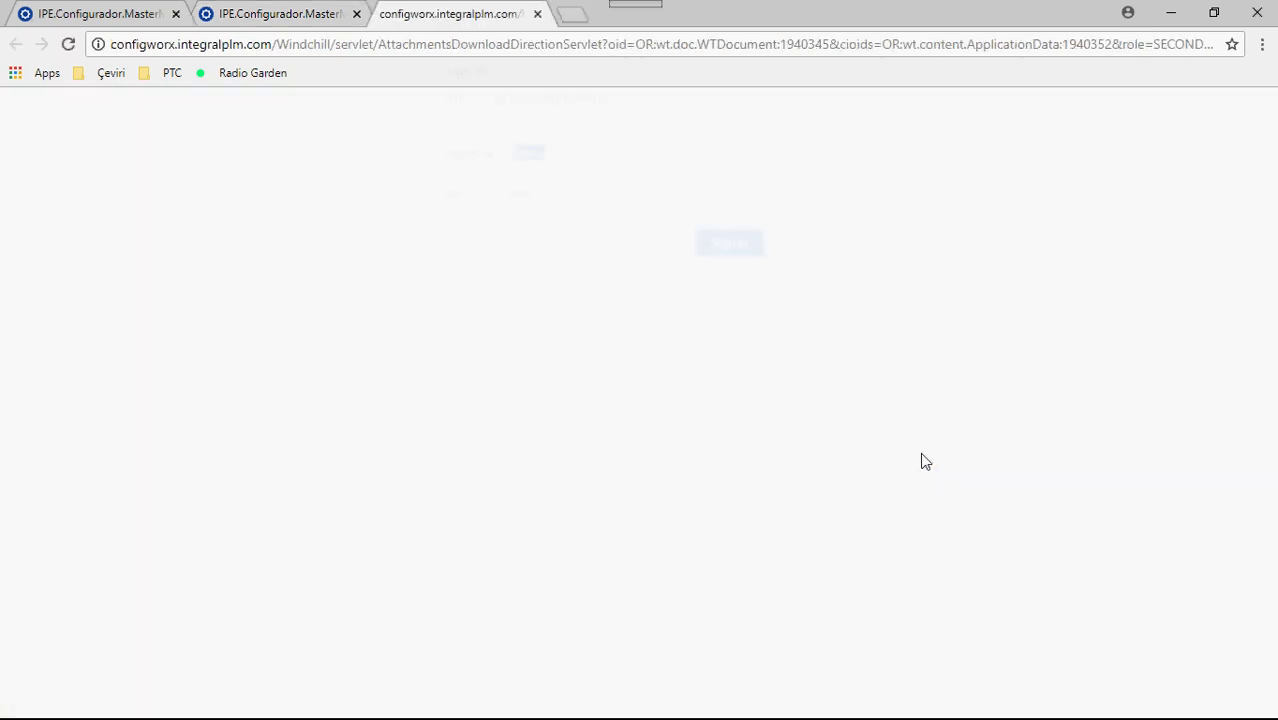
text(demo)
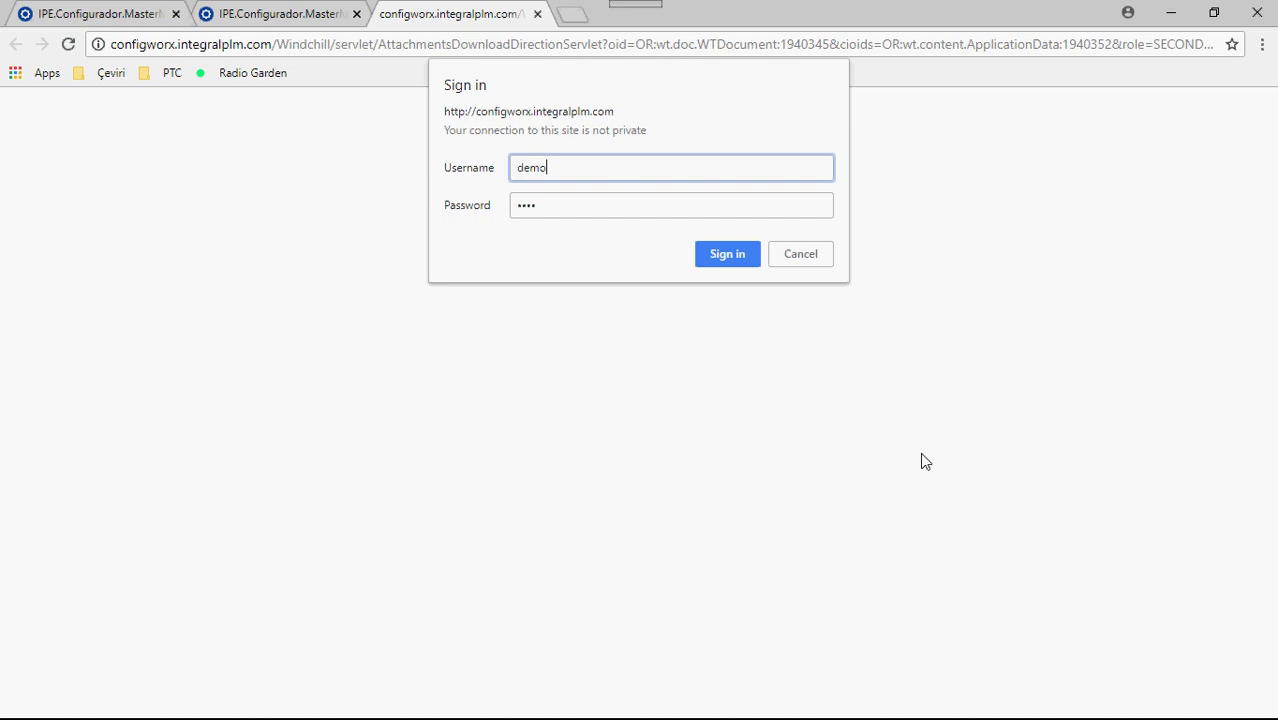
key(Tab)
text(demo)
key(Return)
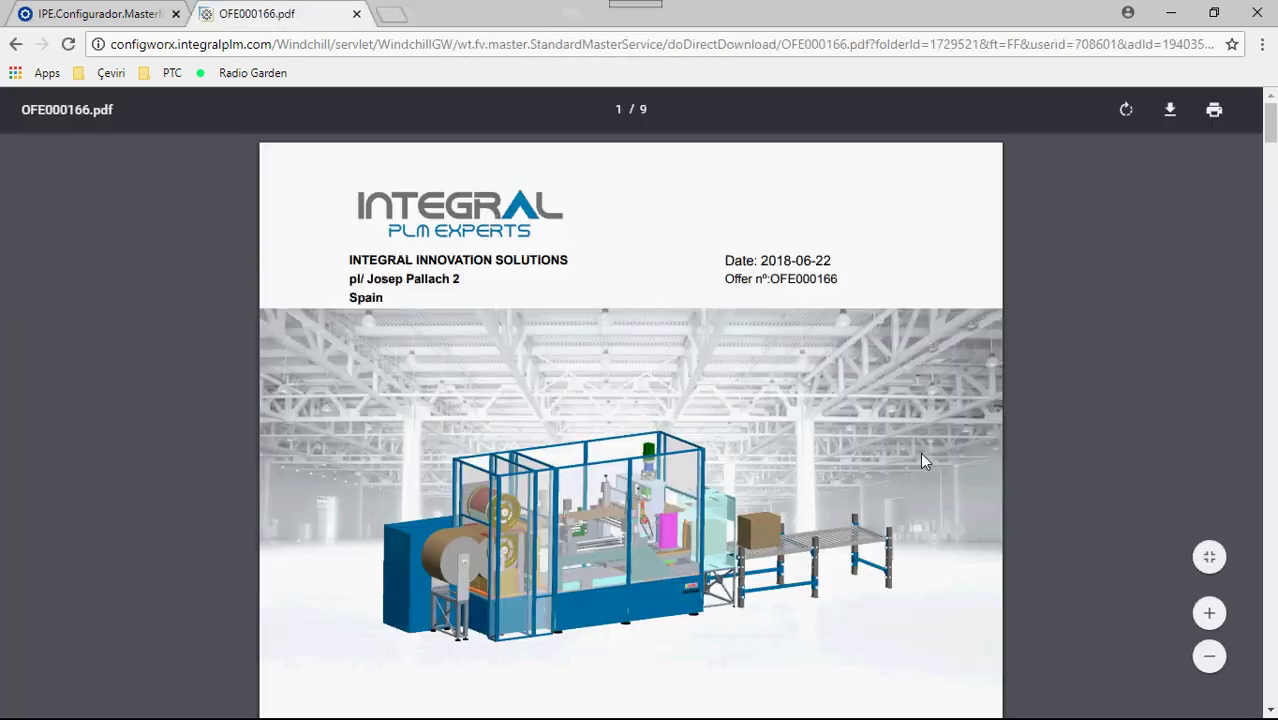
Read through all nine pages of OFE000166.pdf down to the 1.12 ipad pro section
scroll(700, 288, down, 1)
scroll(700, 288, down, 2)
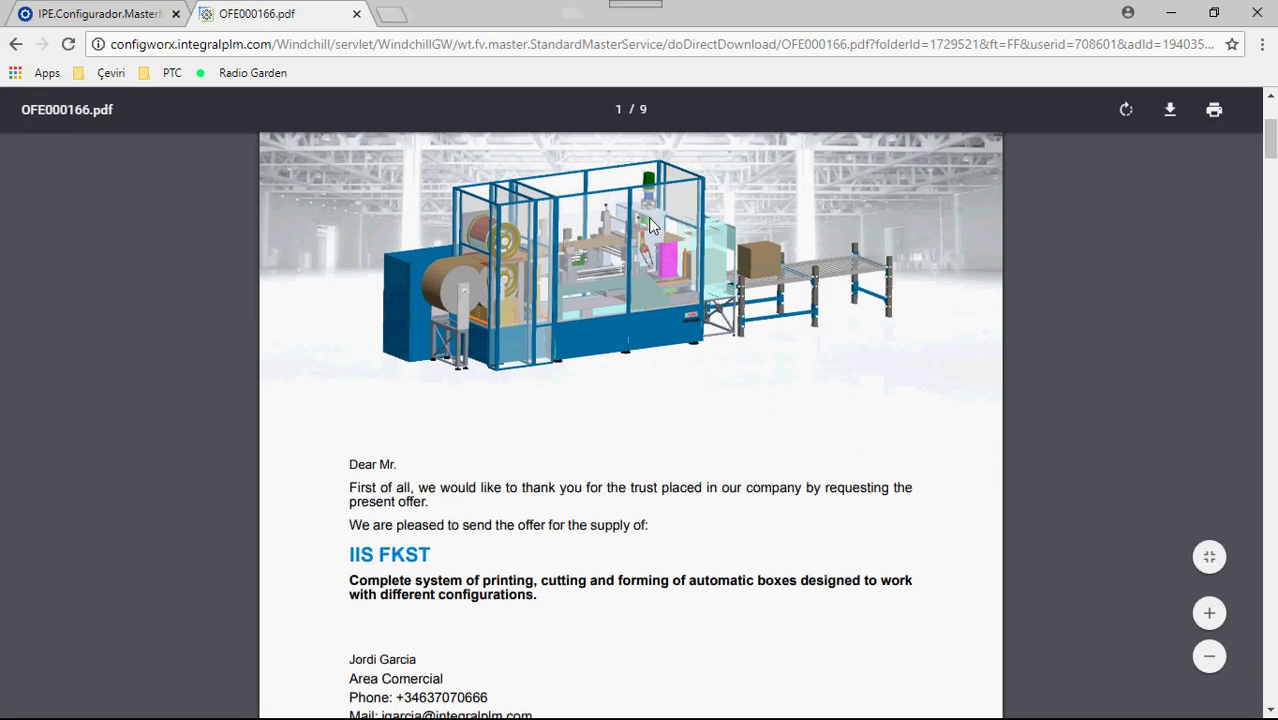
scroll(644, 224, up, 2)
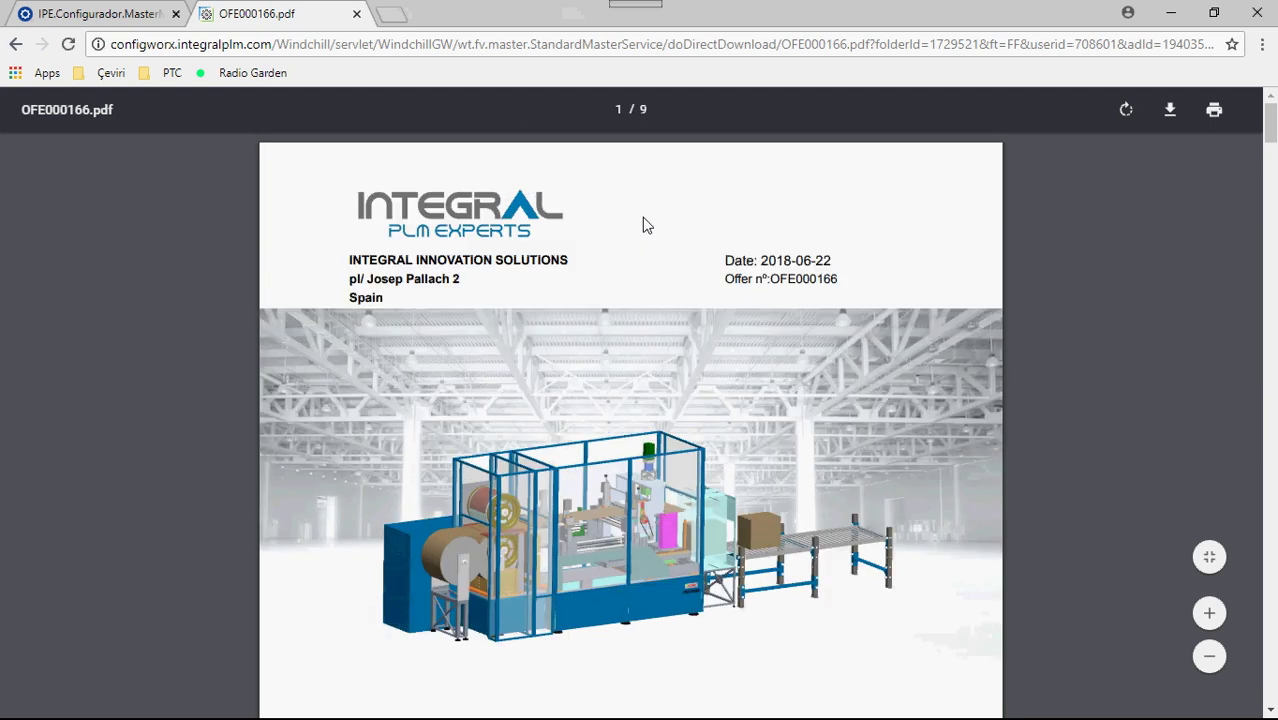
scroll(644, 224, down, 2)
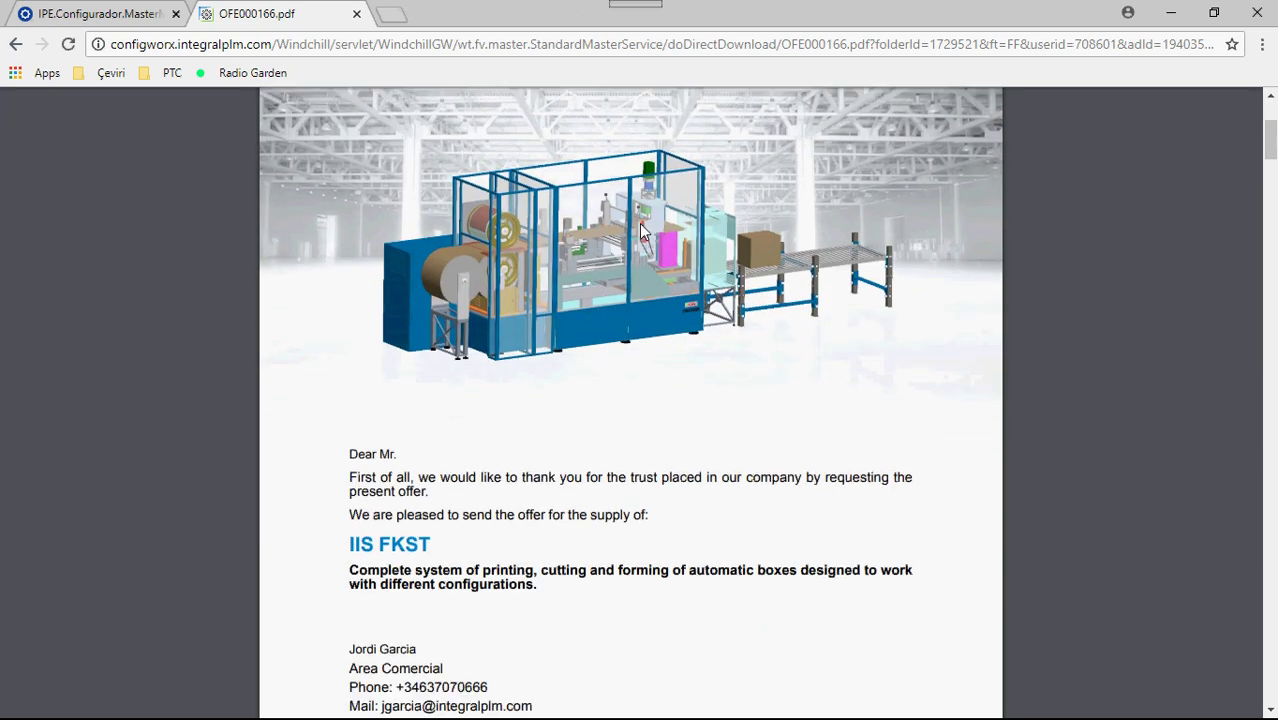
scroll(641, 224, down, 2)
scroll(640, 224, down, 5)
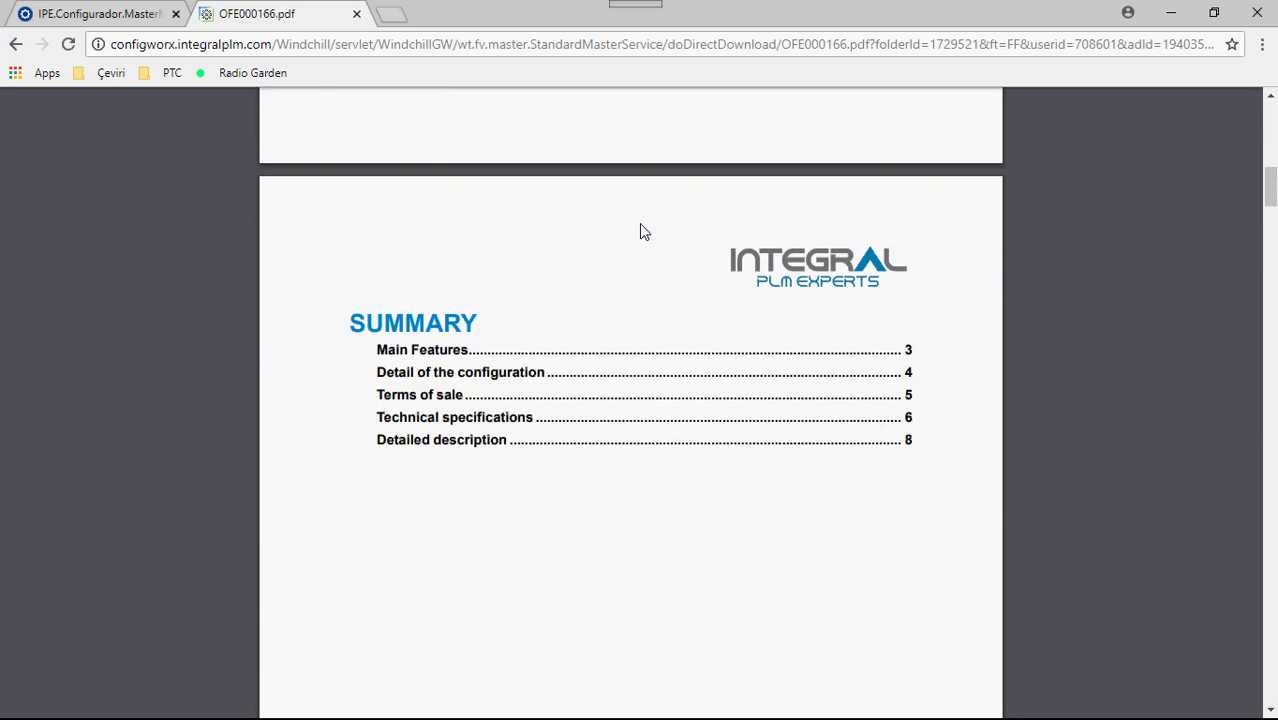
scroll(642, 232, down, 8)
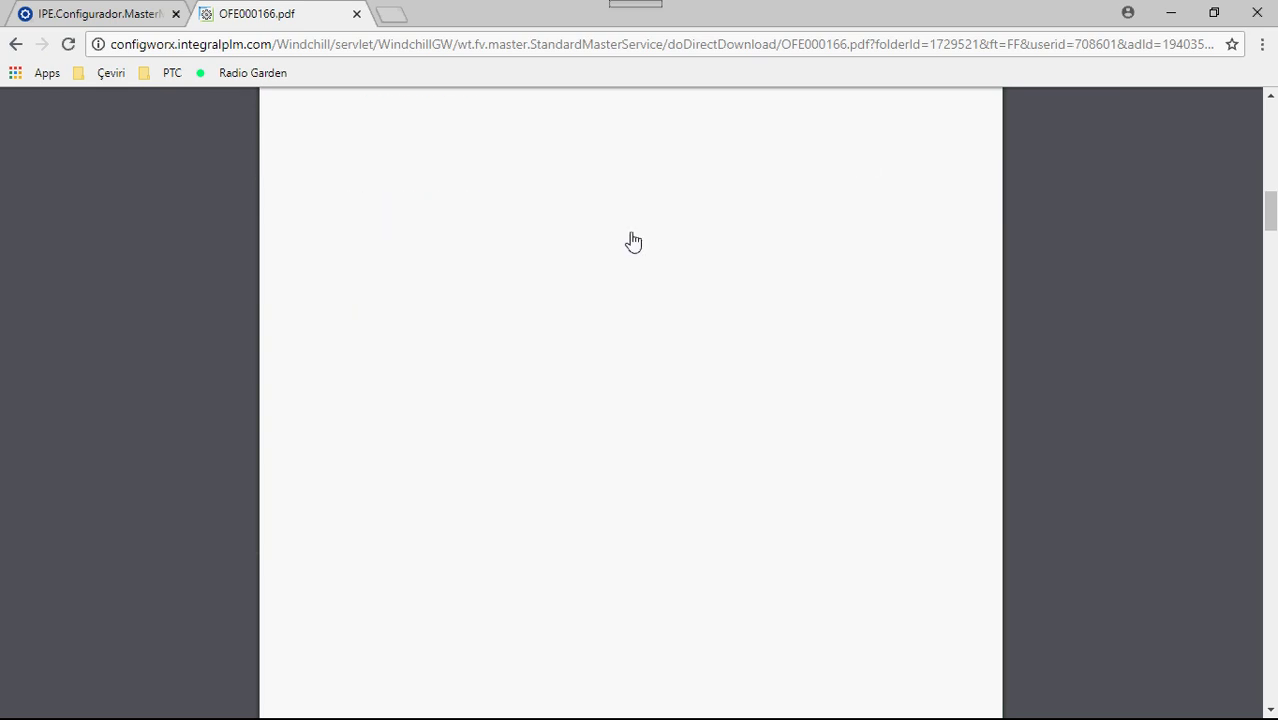
scroll(631, 243, down, 2)
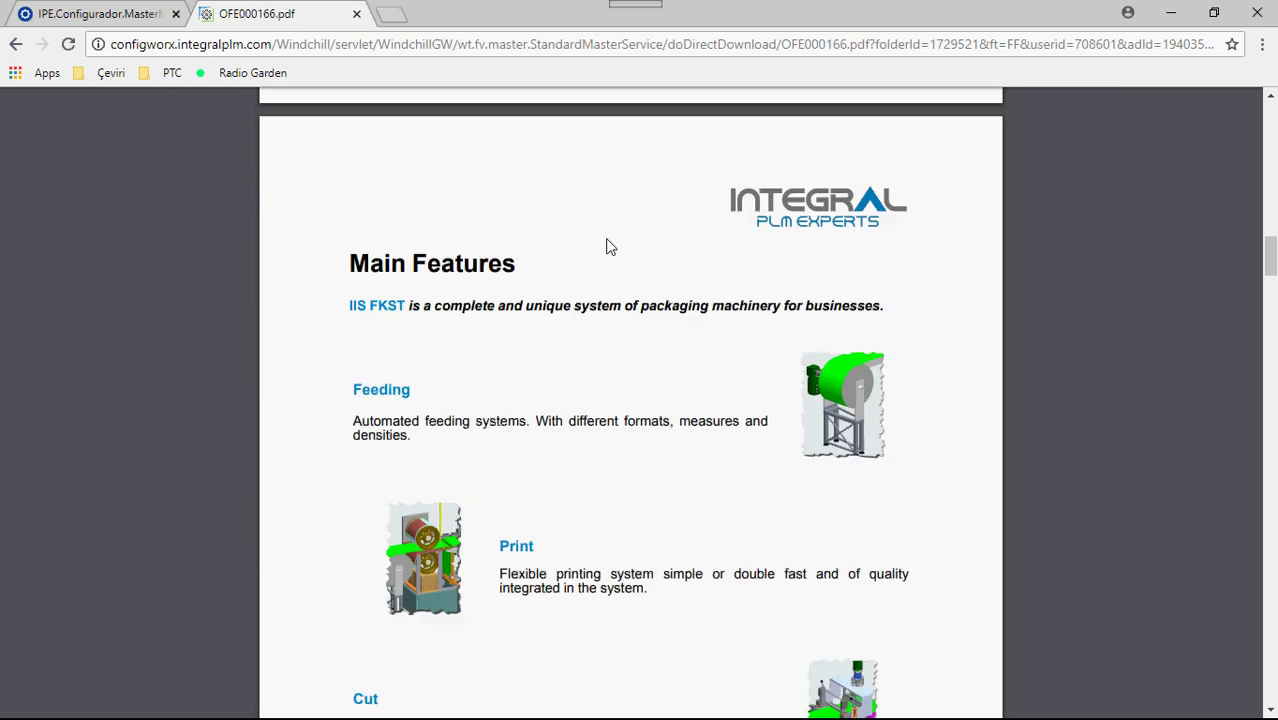
scroll(610, 246, down, 8)
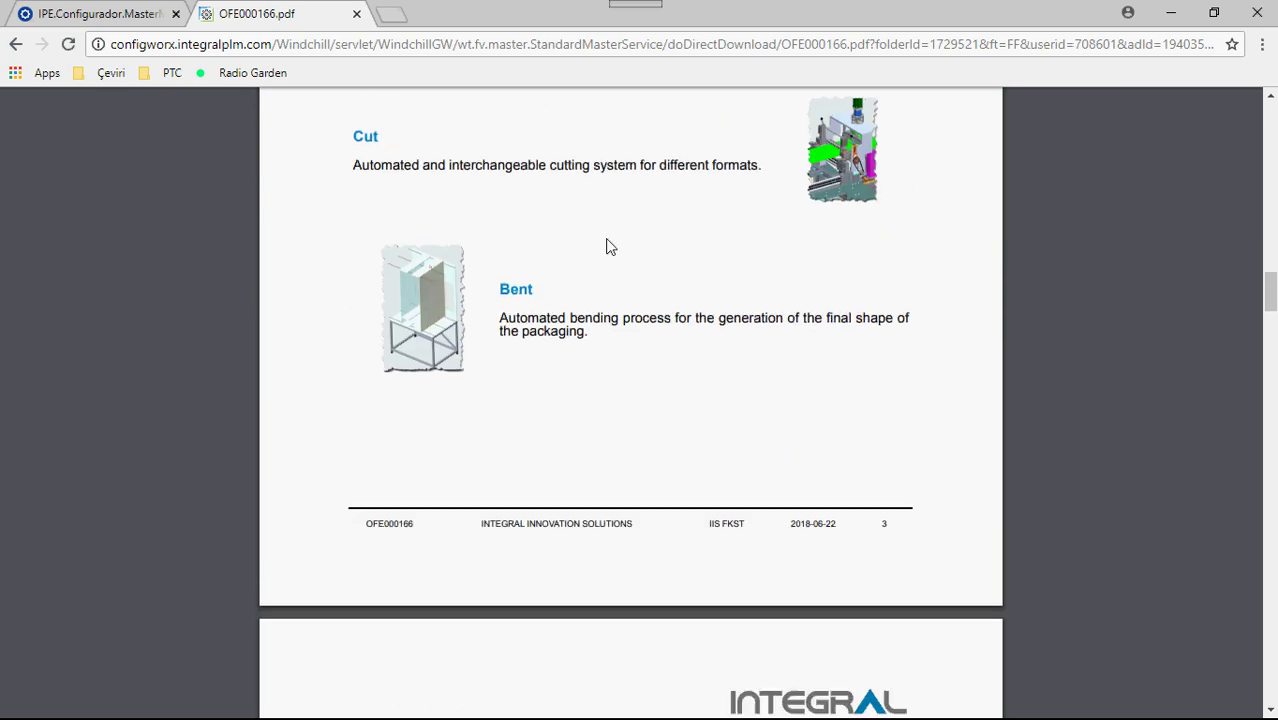
scroll(605, 247, down, 1)
scroll(605, 248, down, 1)
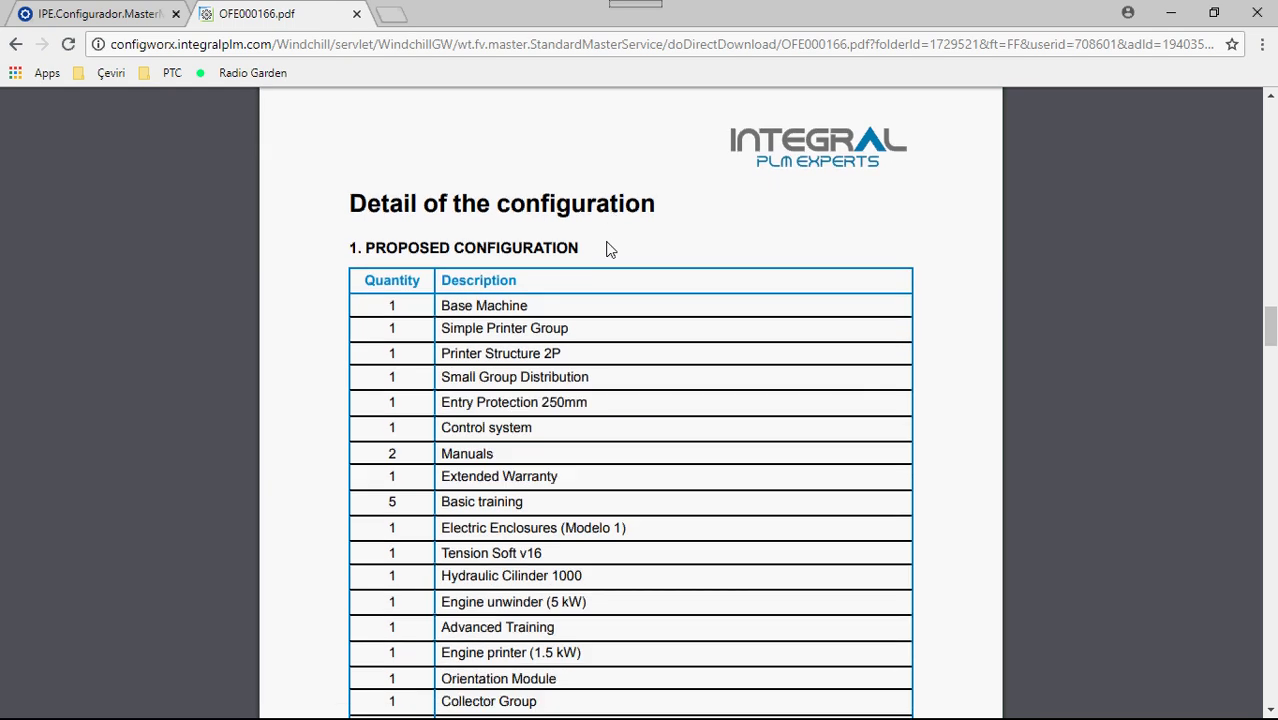
scroll(608, 248, down, 2)
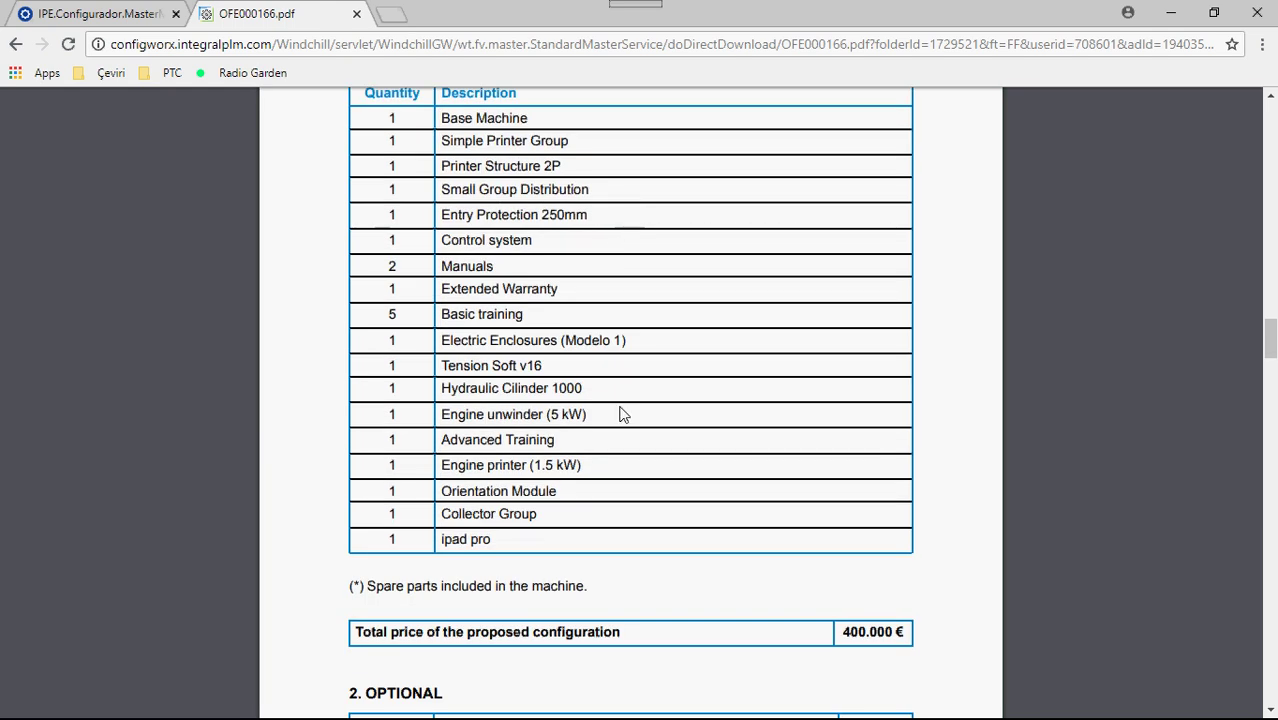
scroll(613, 645, down, 2)
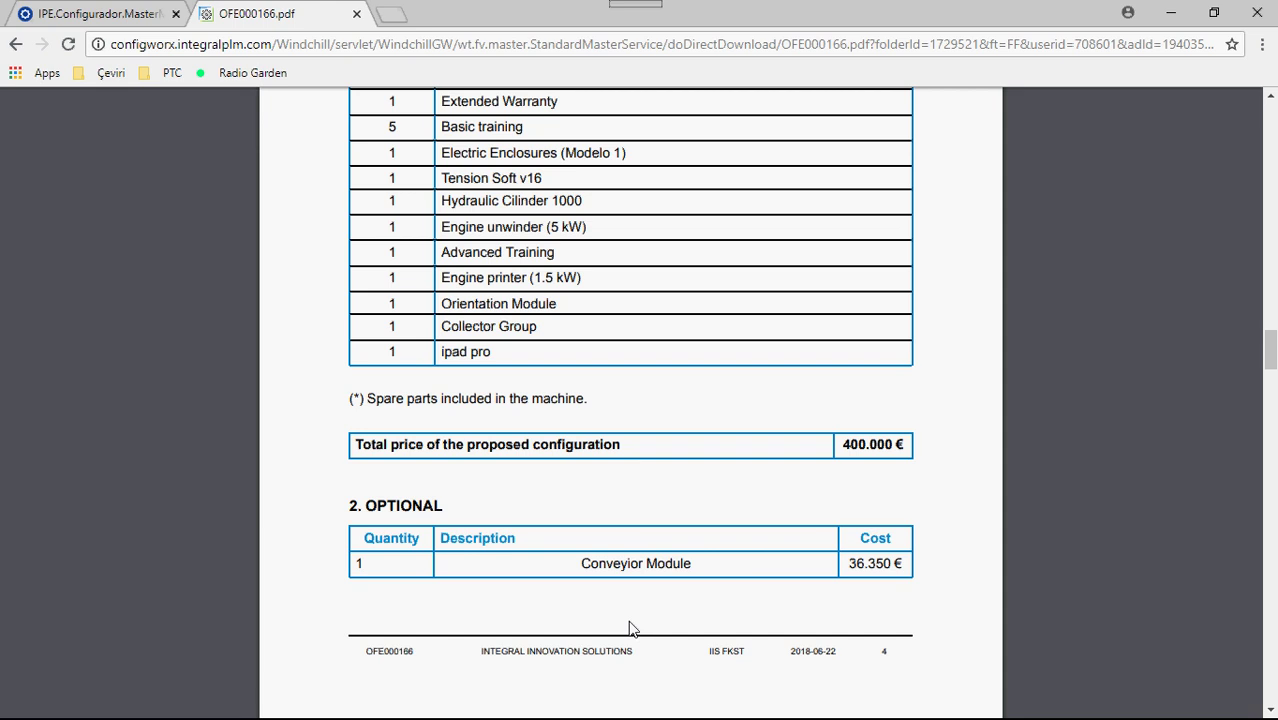
scroll(635, 615, down, 6)
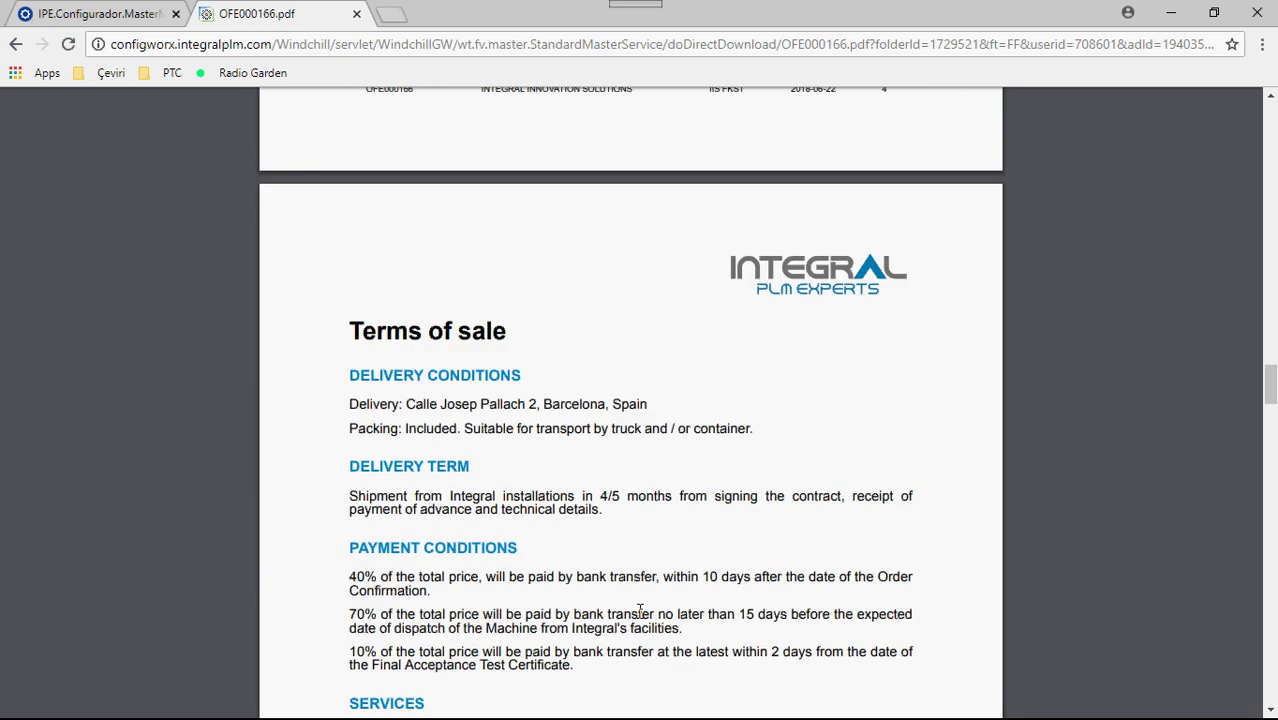
scroll(640, 609, down, 4)
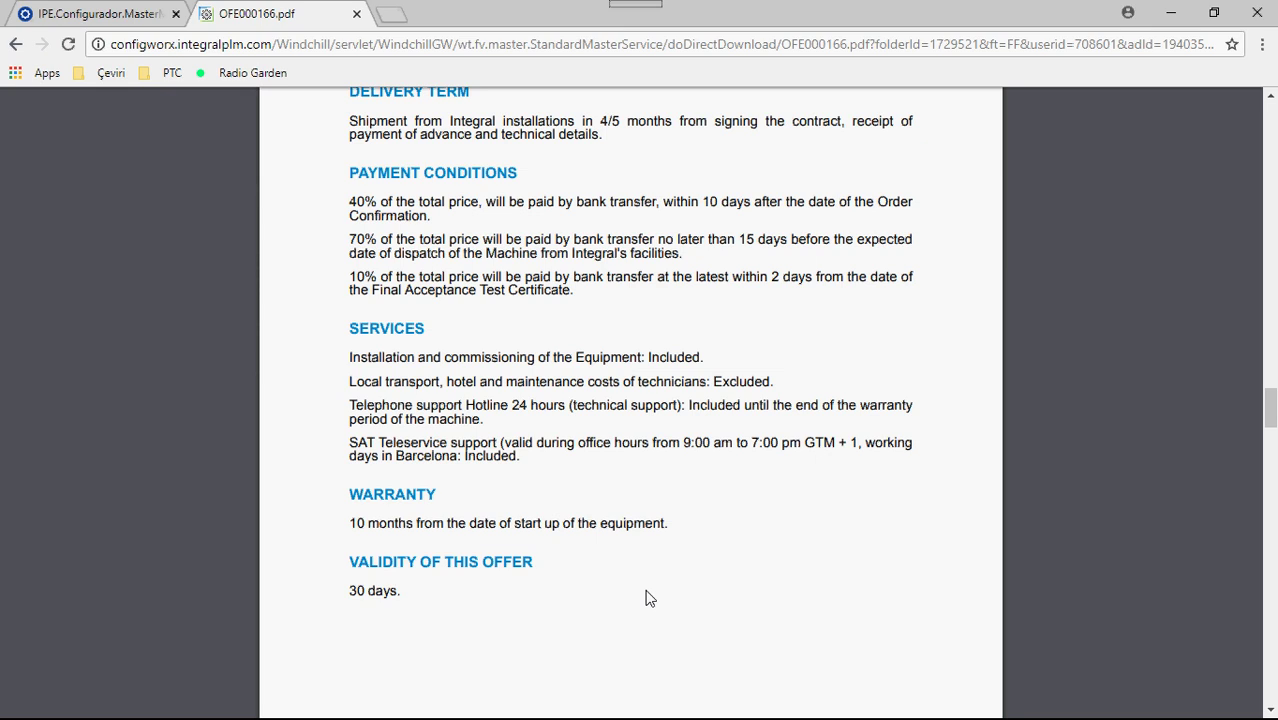
scroll(646, 598, up, 1)
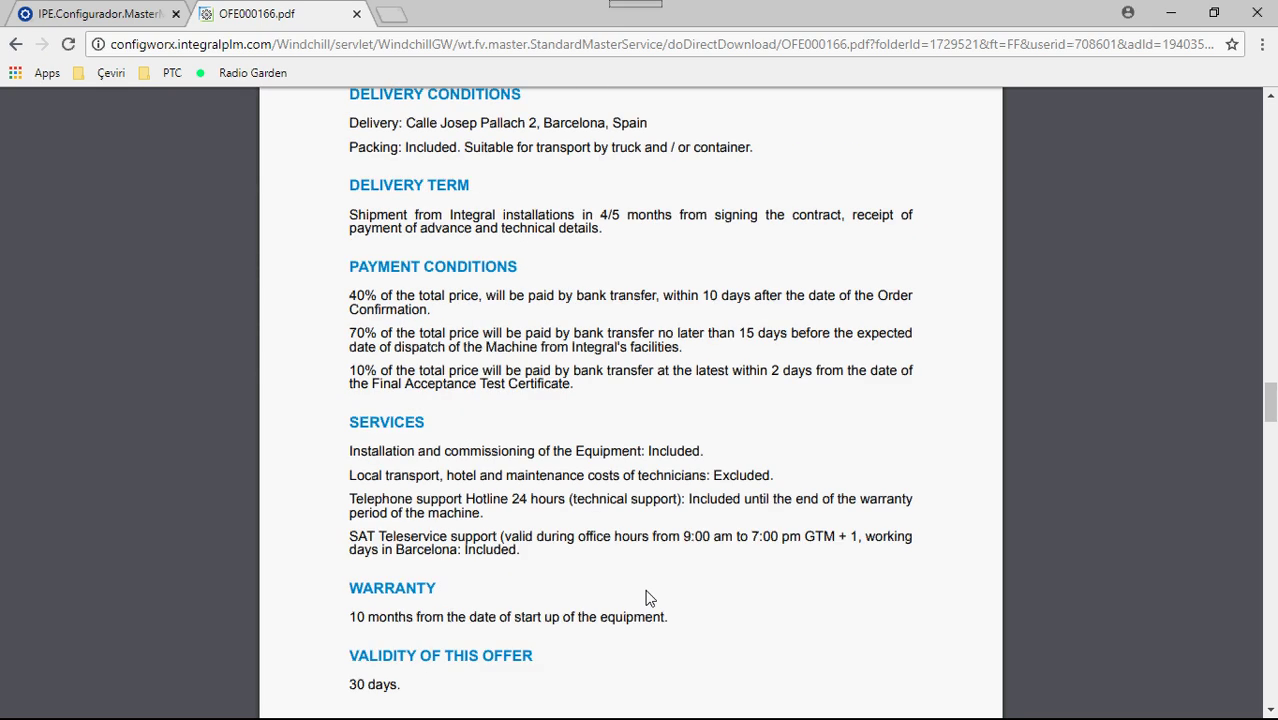
scroll(646, 598, down, 4)
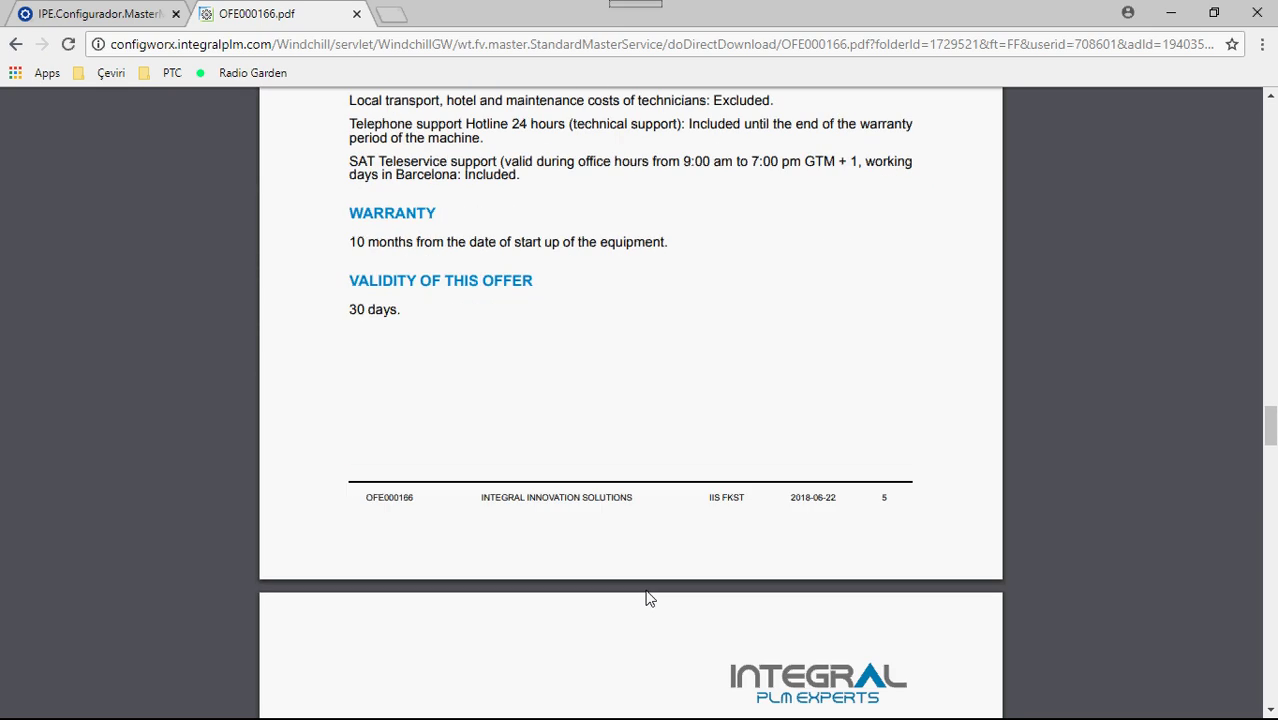
scroll(646, 598, down, 5)
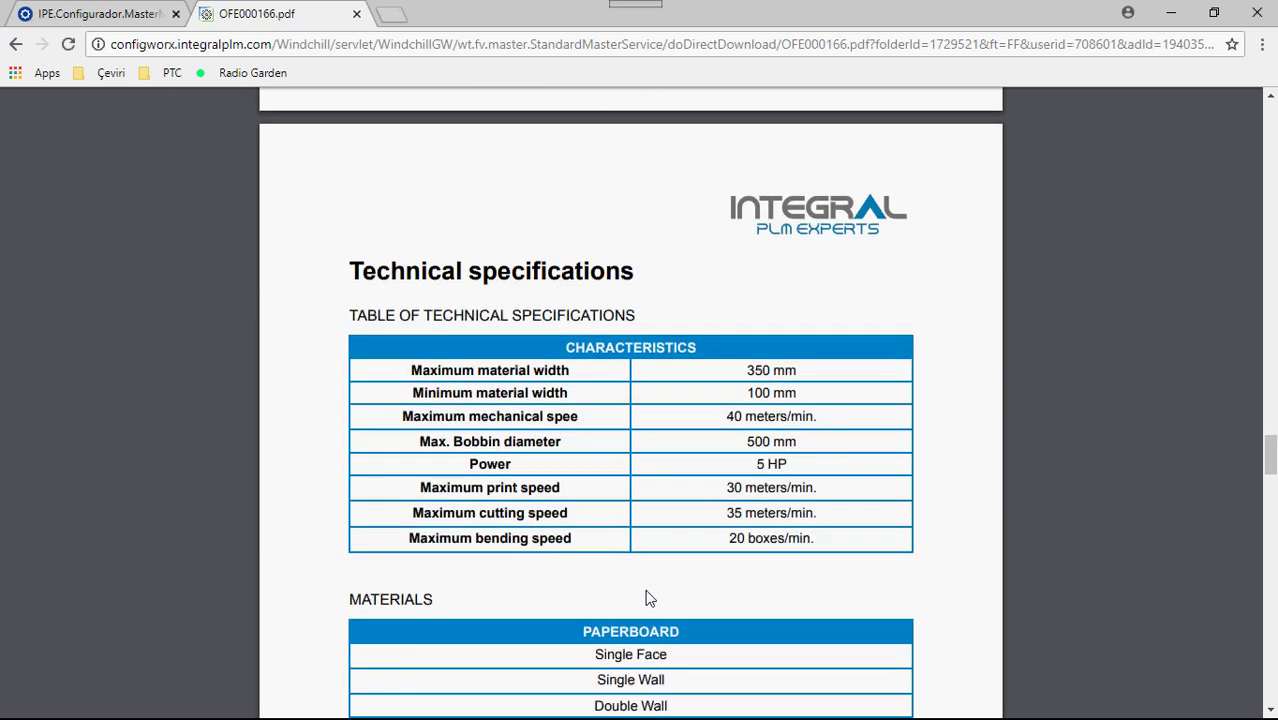
scroll(646, 598, down, 3)
scroll(646, 598, up, 1)
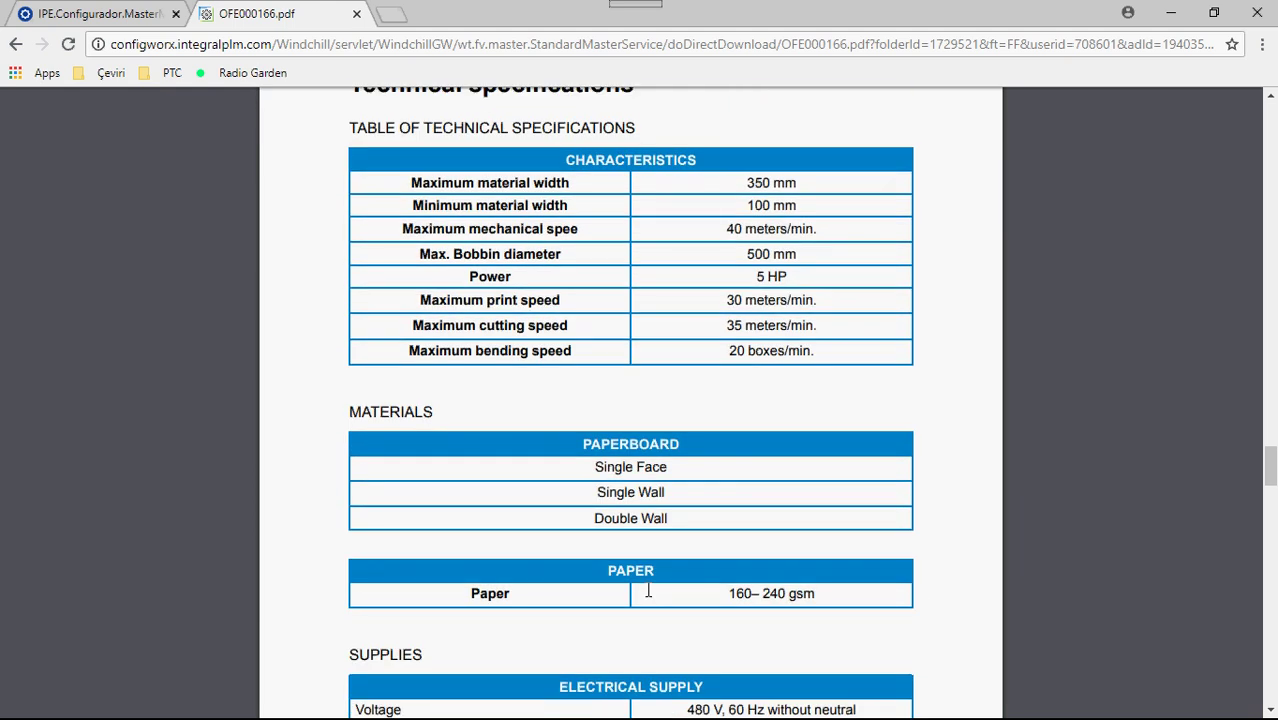
scroll(650, 590, down, 2)
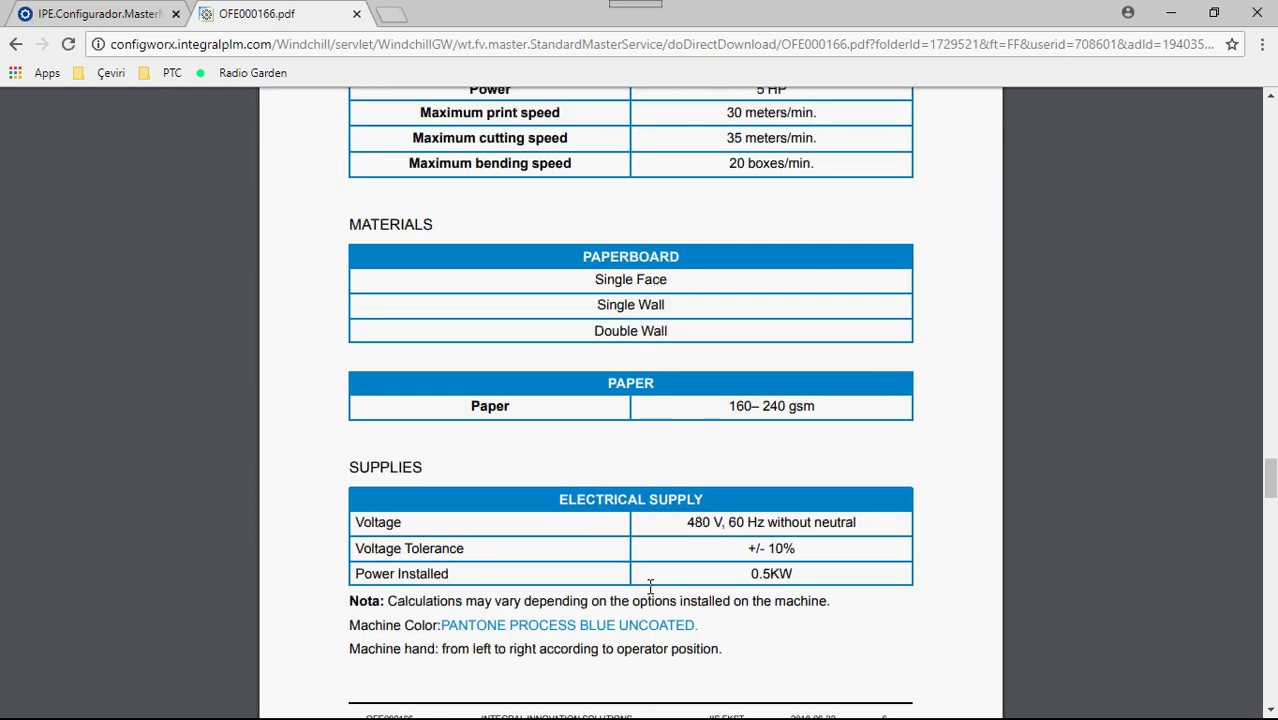
scroll(650, 593, down, 3)
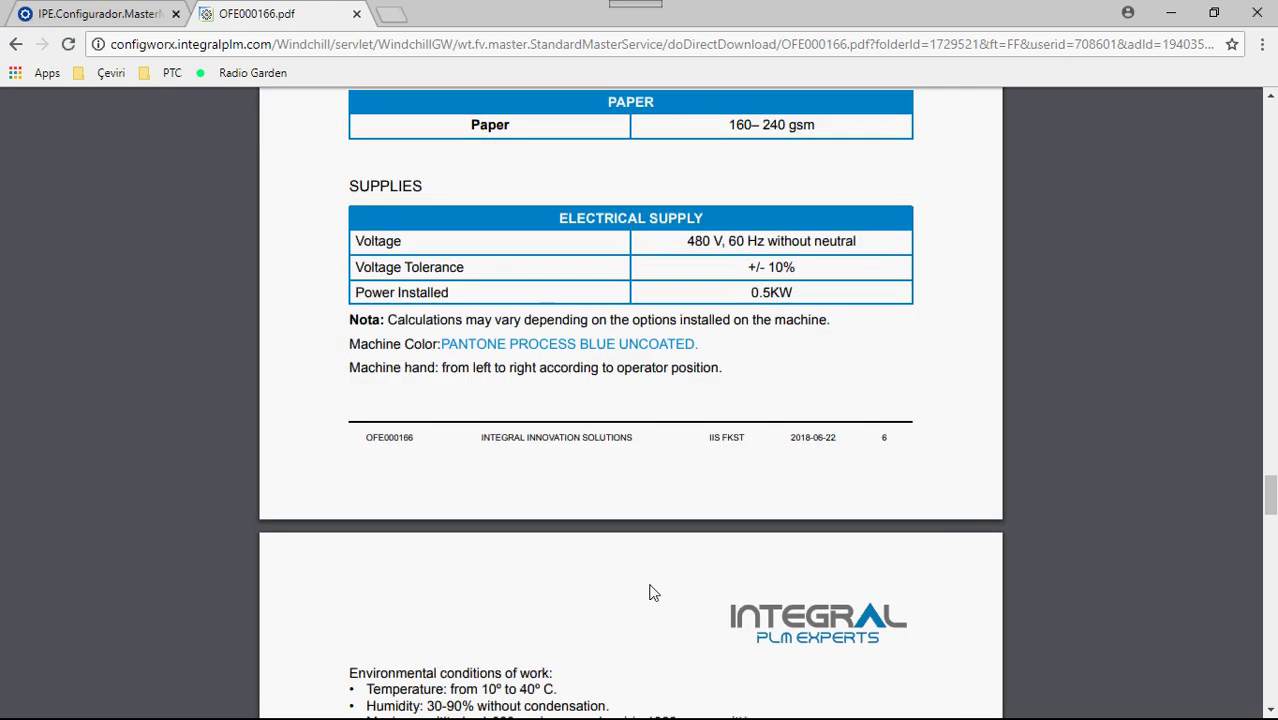
scroll(657, 600, down, 3)
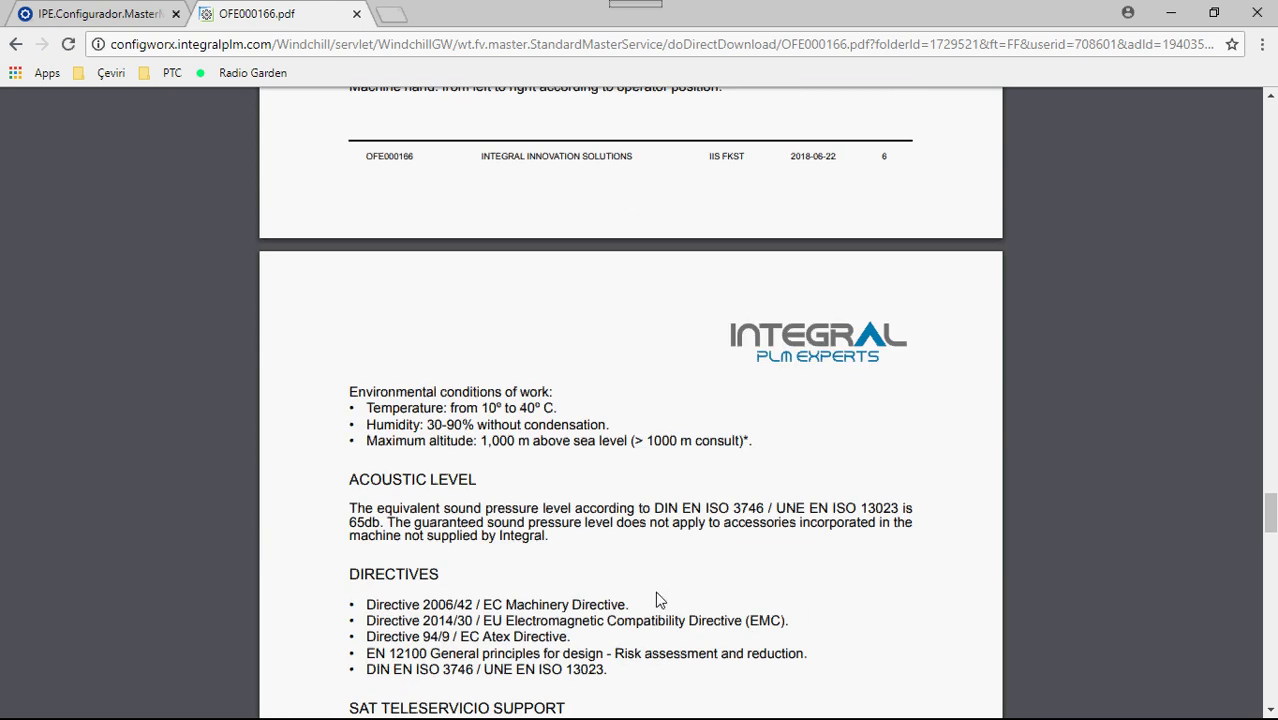
scroll(658, 574, down, 4)
scroll(659, 566, down, 6)
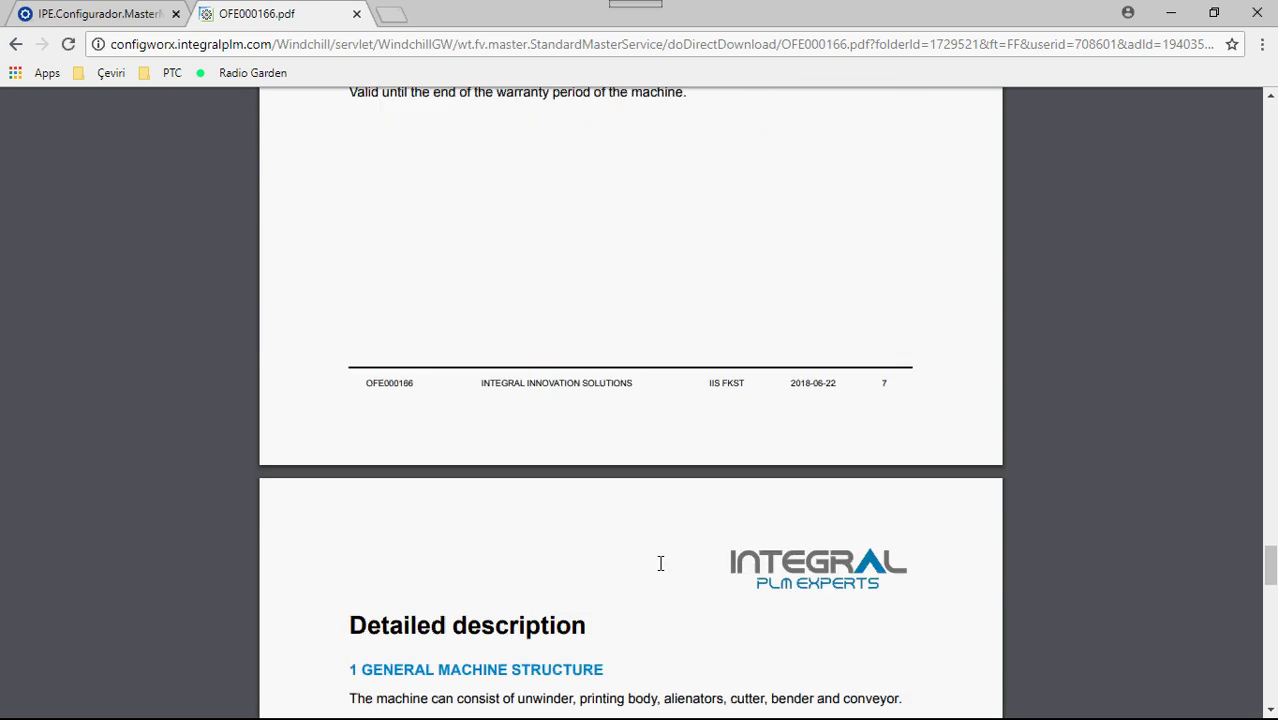
scroll(660, 568, down, 3)
scroll(656, 513, down, 4)
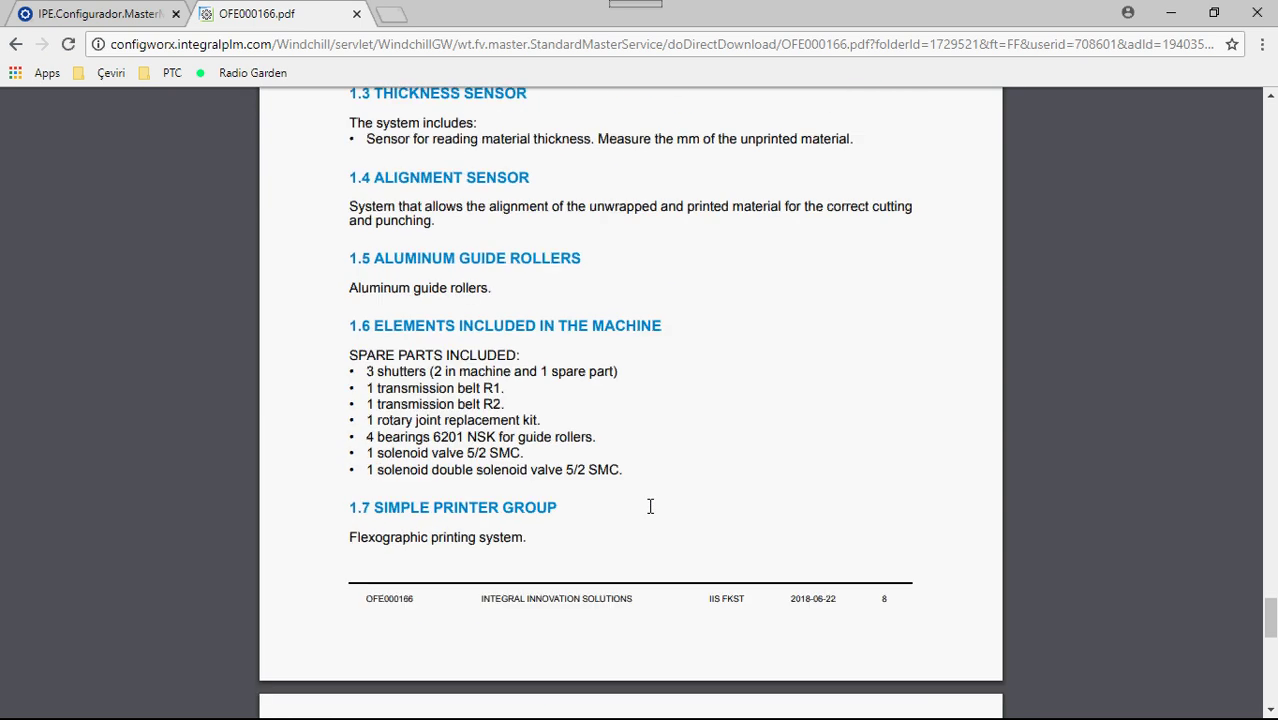
scroll(650, 506, up, 2)
scroll(650, 506, down, 5)
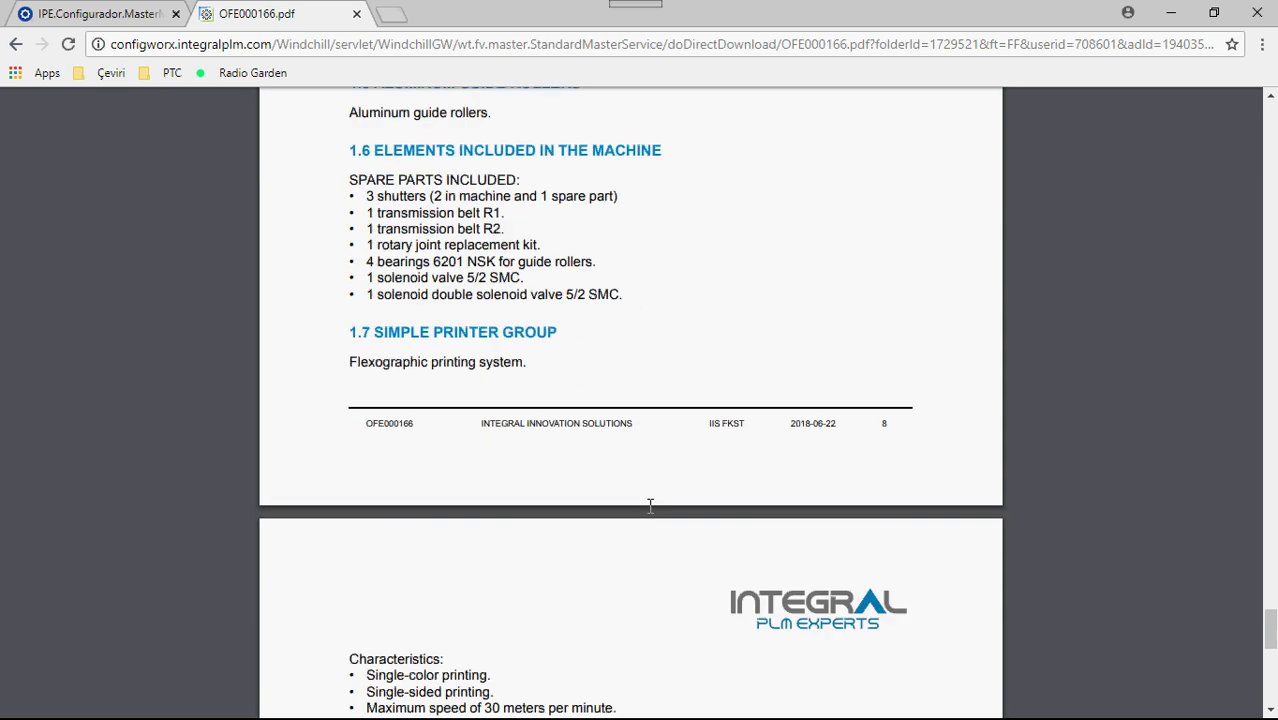
scroll(650, 506, down, 7)
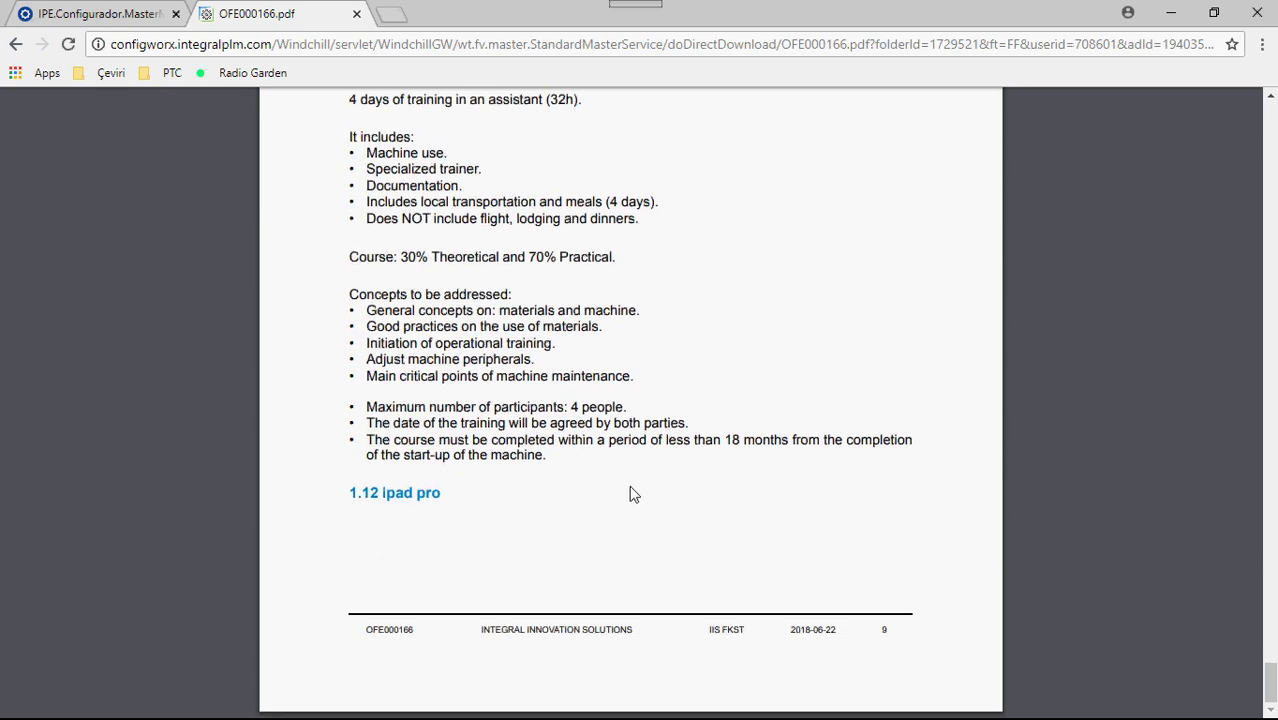
Download the DES000166.xlsx breakdown from the offer's publications and open it in Excel
mouse_move(403, 107)
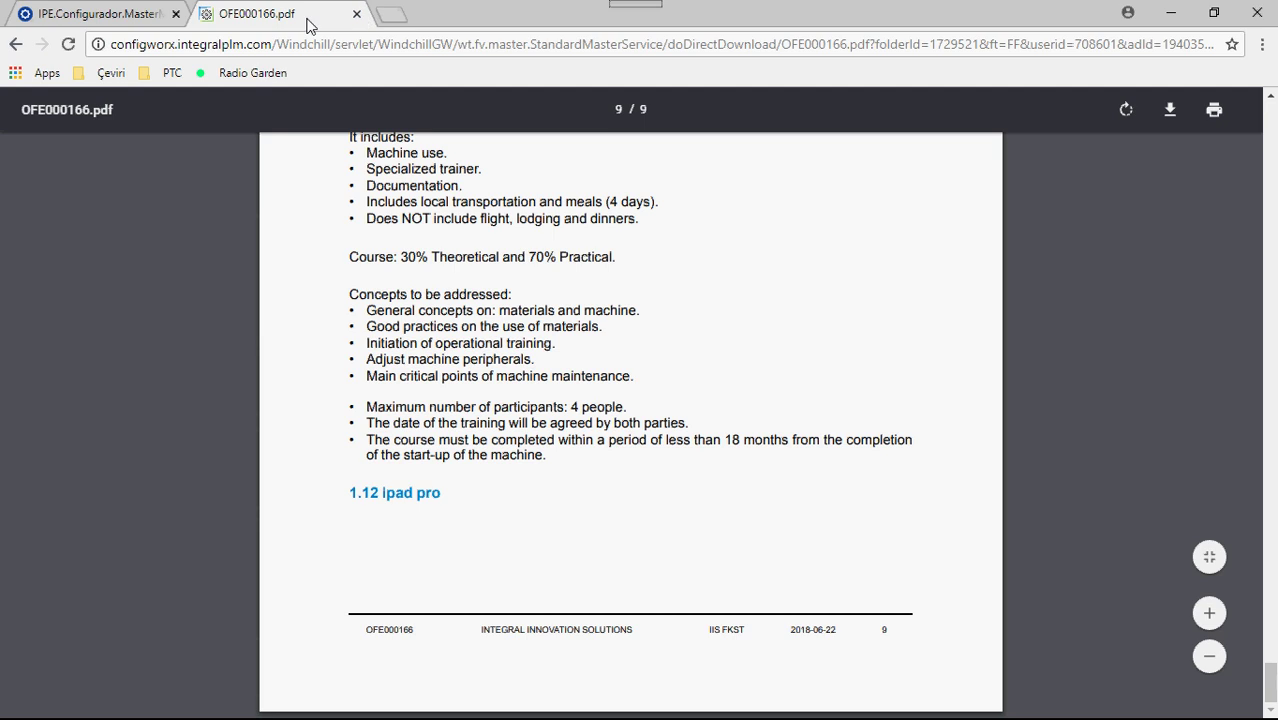
click(10, 46)
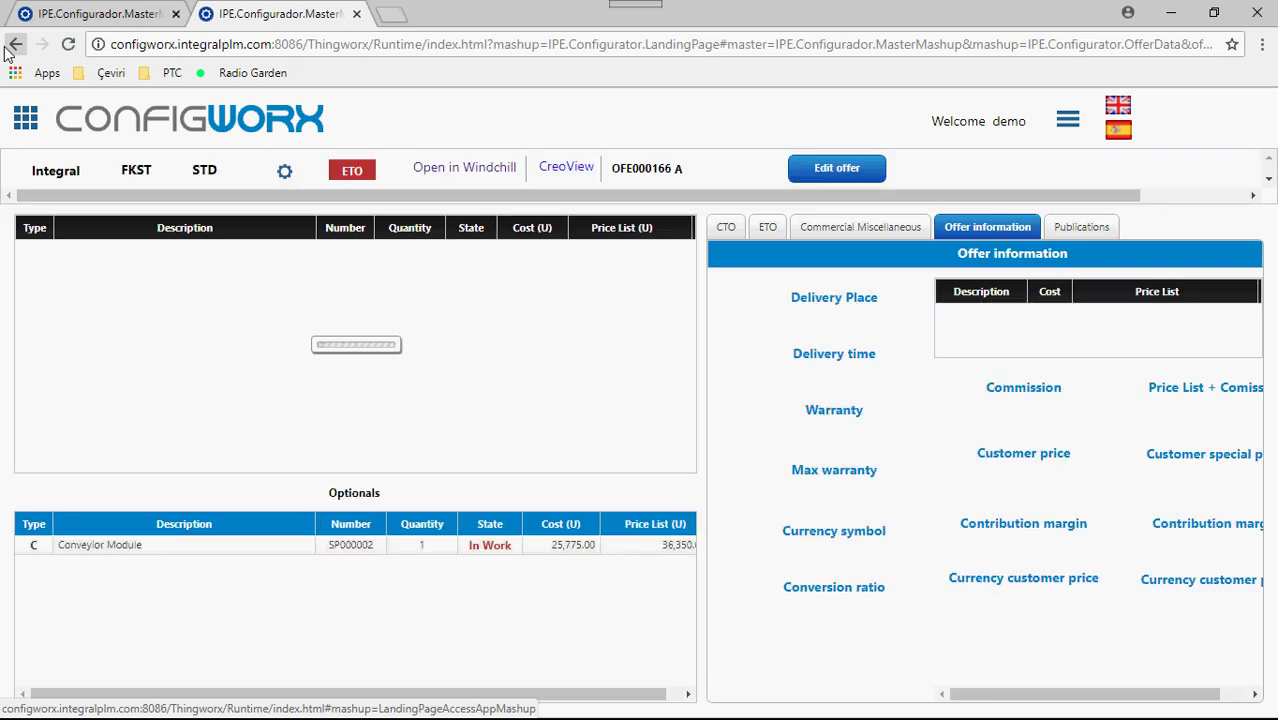
click(1083, 226)
click(1012, 539)
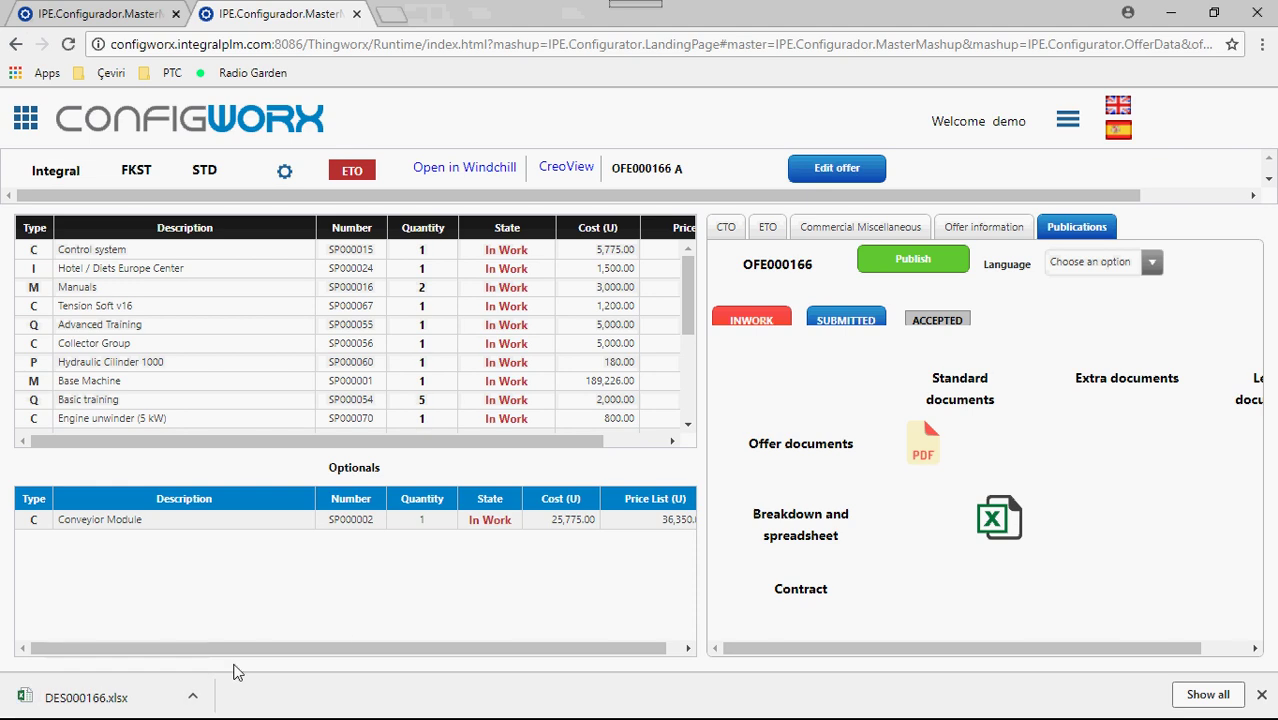
click(171, 688)
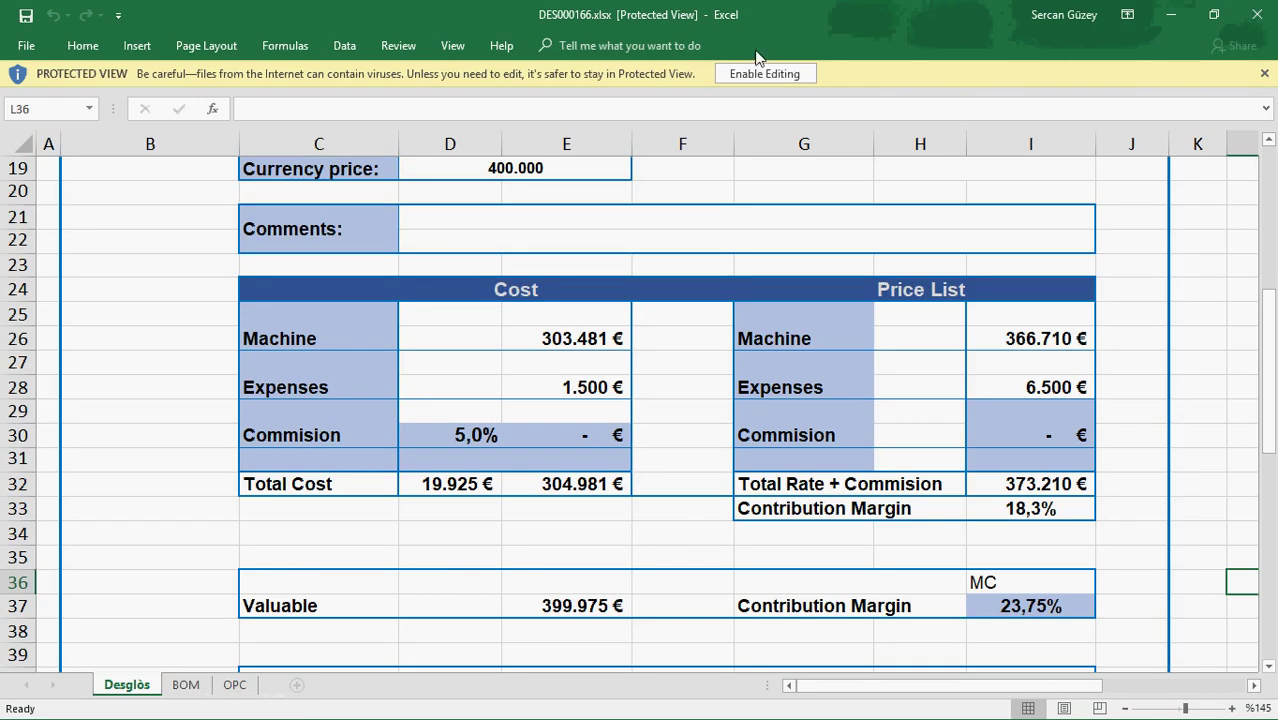
Enable editing and review the Desglös sheet: 304.981 € total cost, 23,75% contribution margin
click(760, 74)
scroll(700, 290, up, 3)
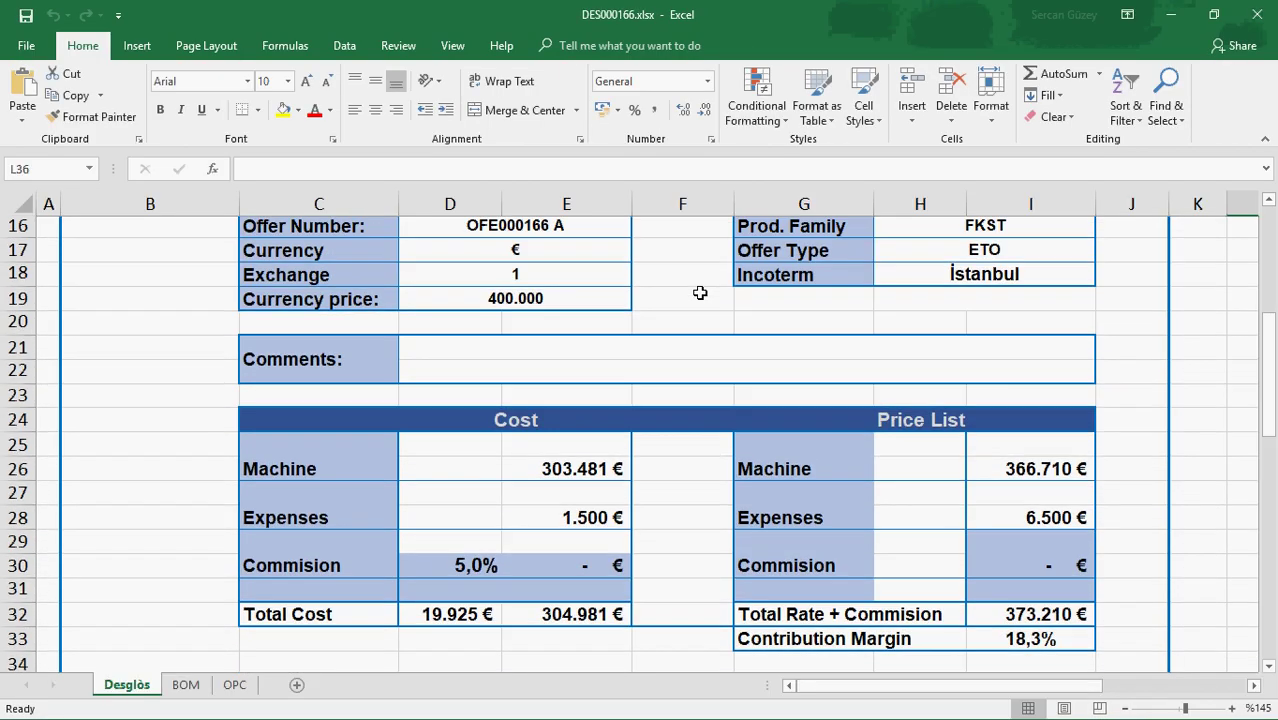
scroll(705, 291, up, 3)
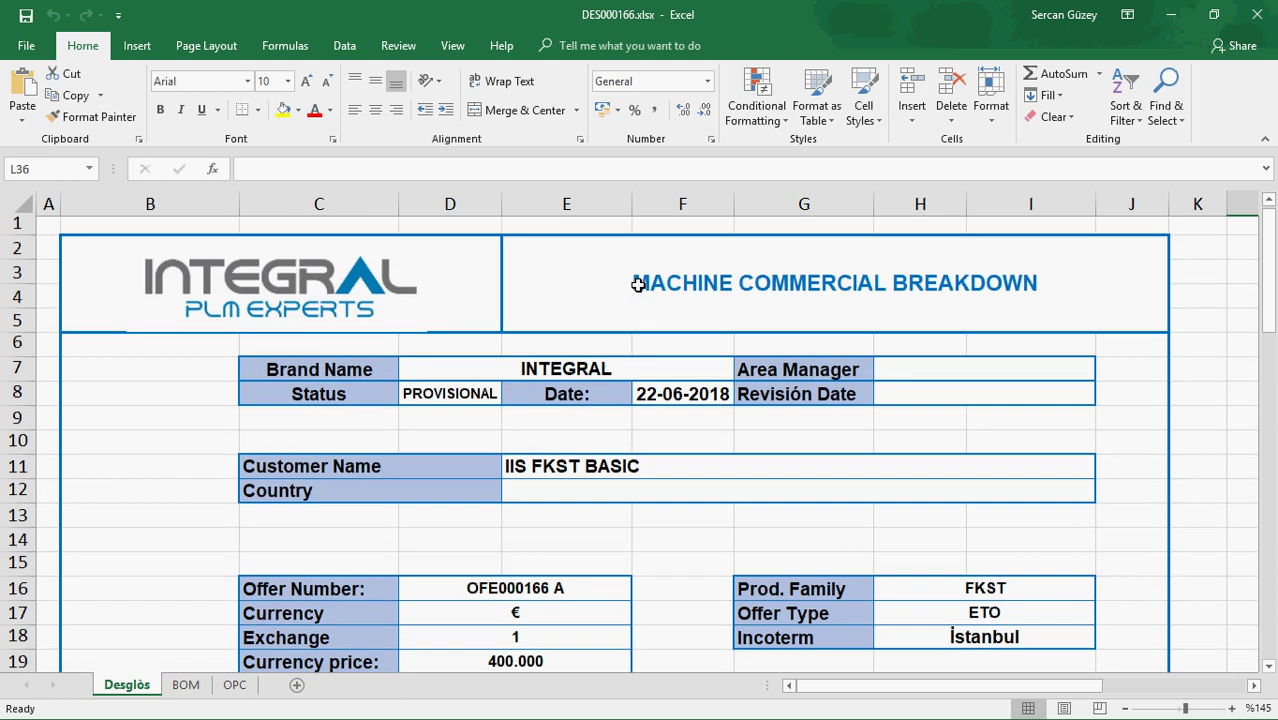
scroll(620, 300, down, 3)
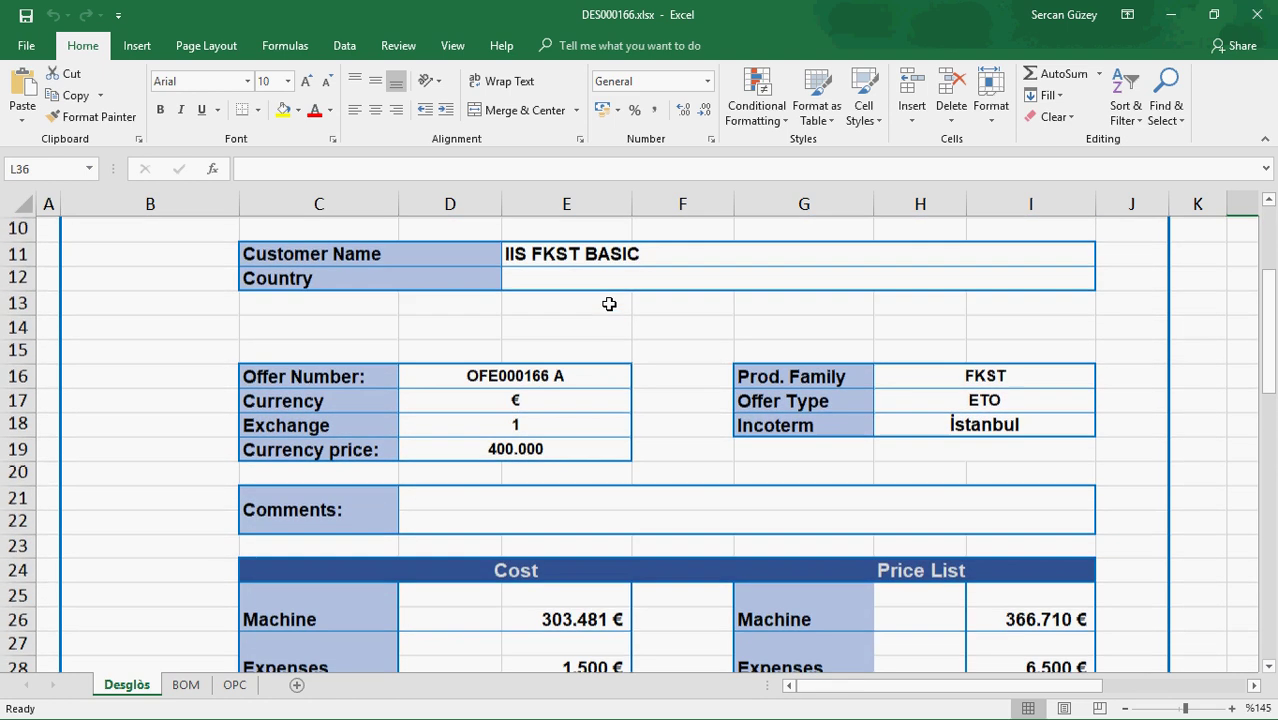
scroll(609, 303, down, 6)
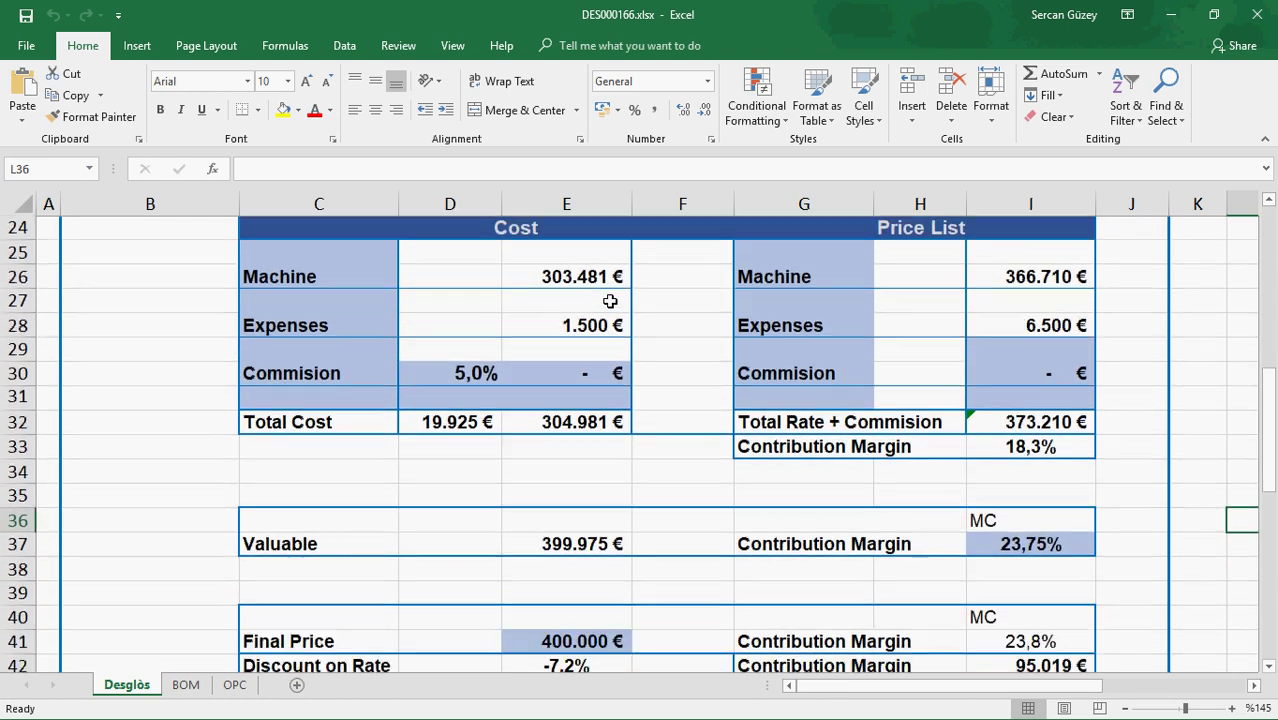
scroll(609, 301, down, 1)
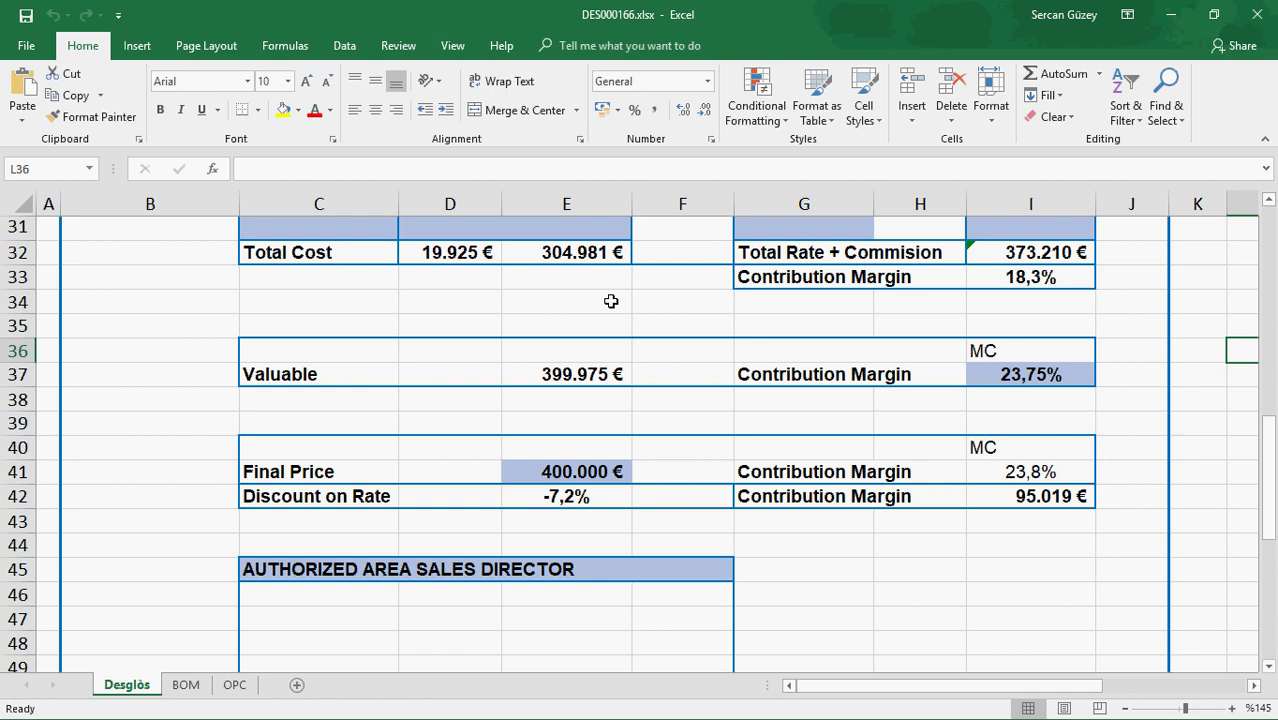
scroll(609, 301, down, 1)
scroll(610, 300, down, 4)
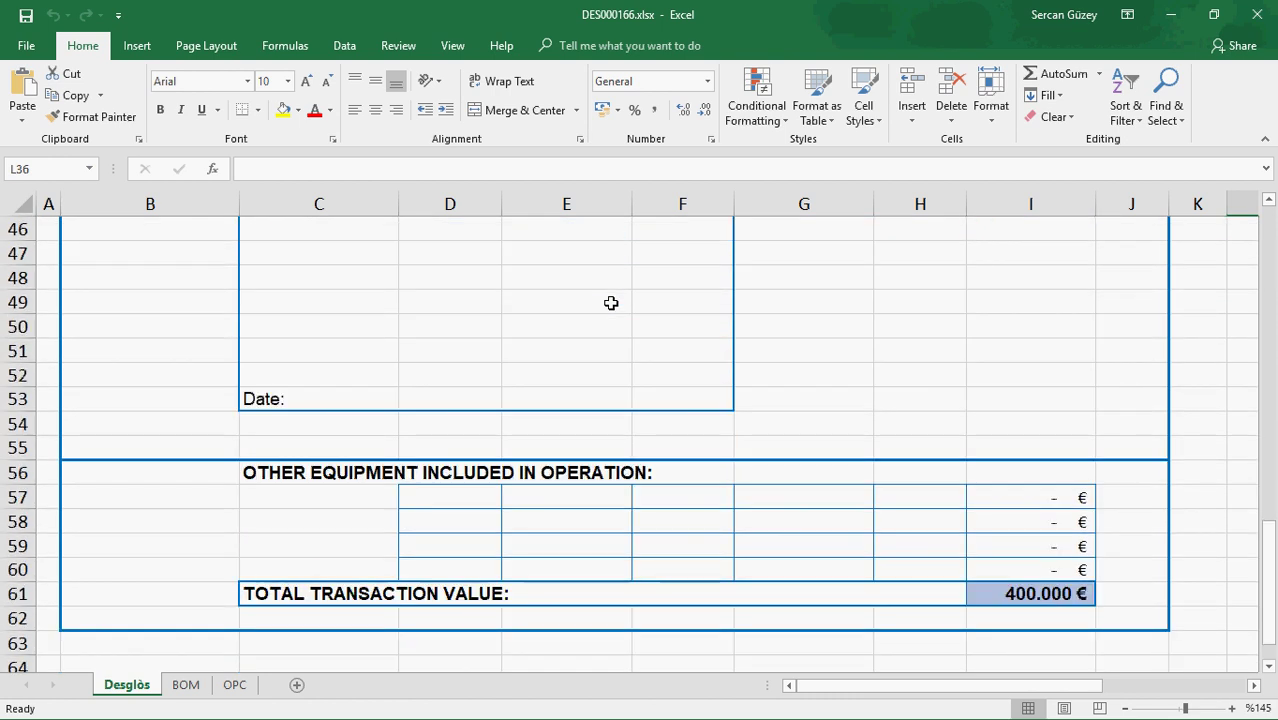
scroll(610, 302, up, 2)
scroll(610, 303, up, 5)
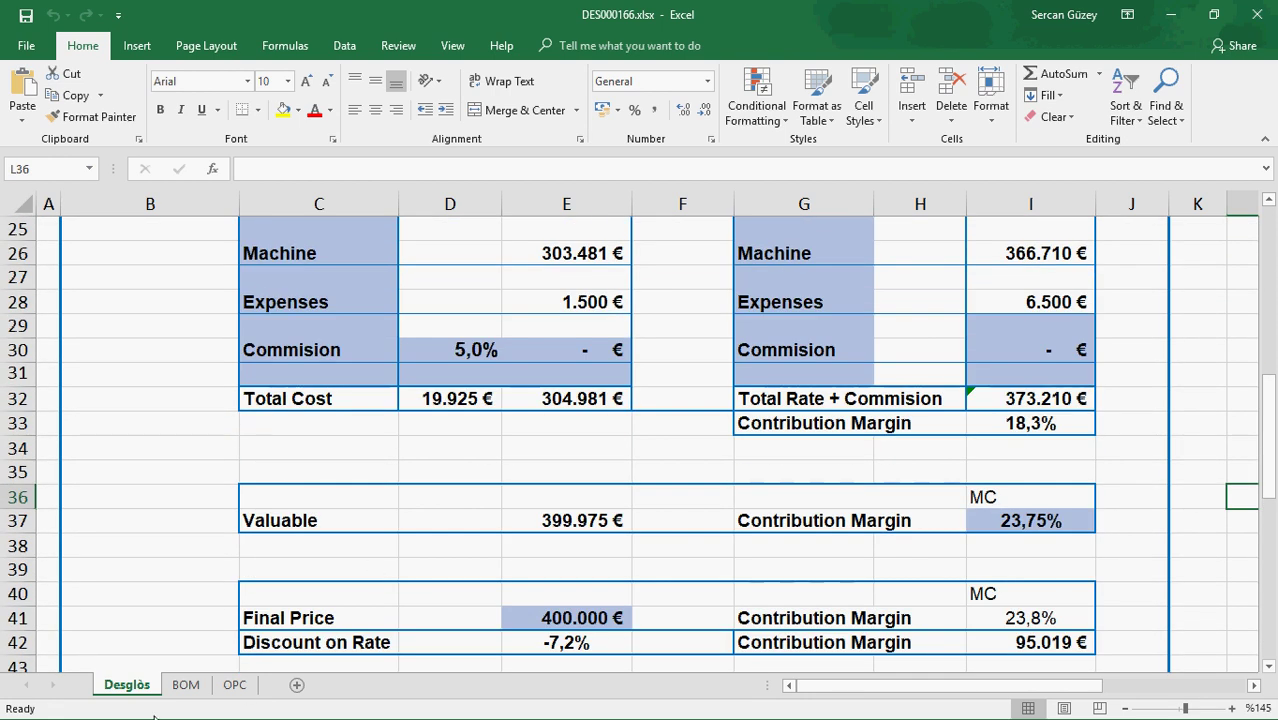
Show the BOM sheet at 100% zoom, listing parts like ipad pro with 304.981 € and 373.210 € totals
click(188, 690)
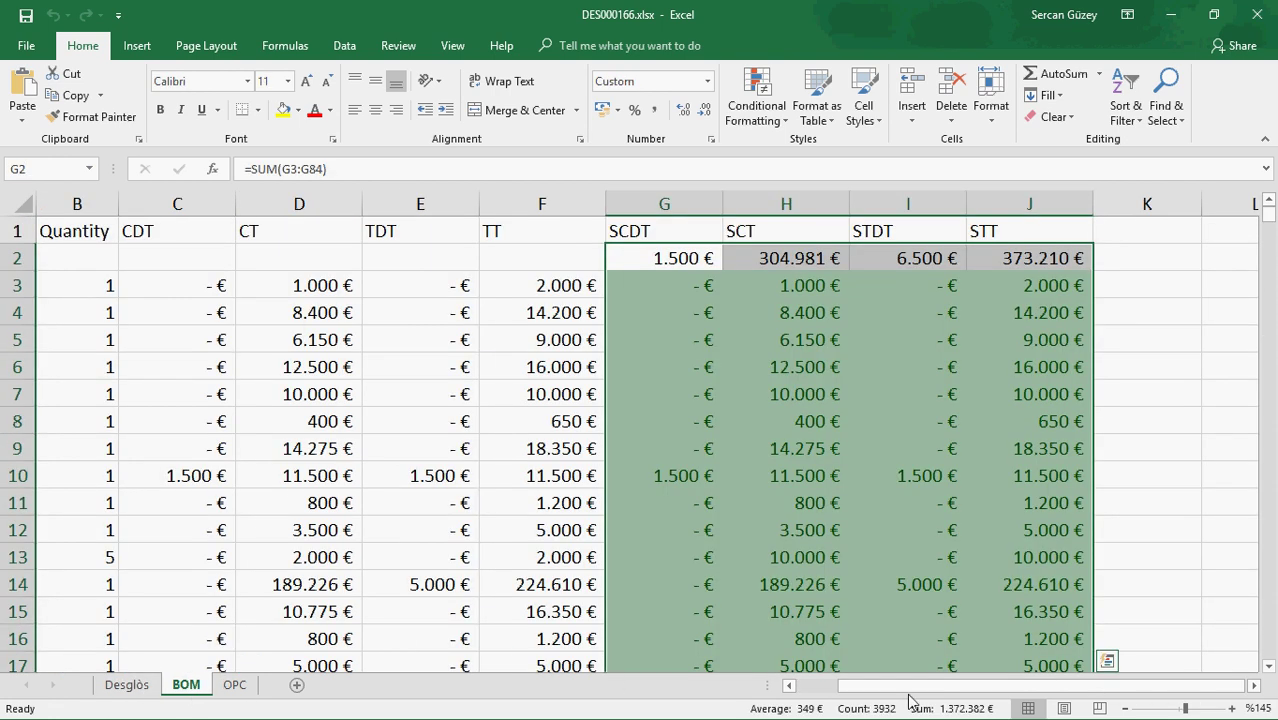
drag(910, 686, 870, 686)
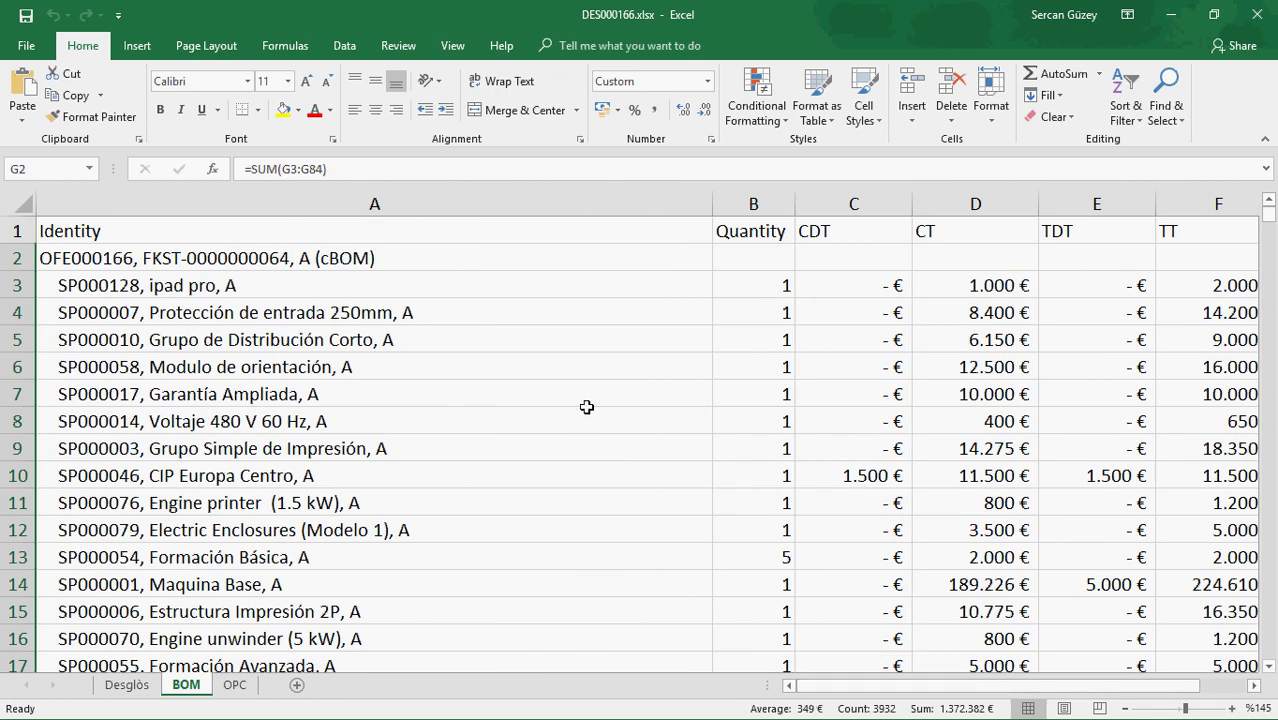
scroll(587, 407, down, 3)
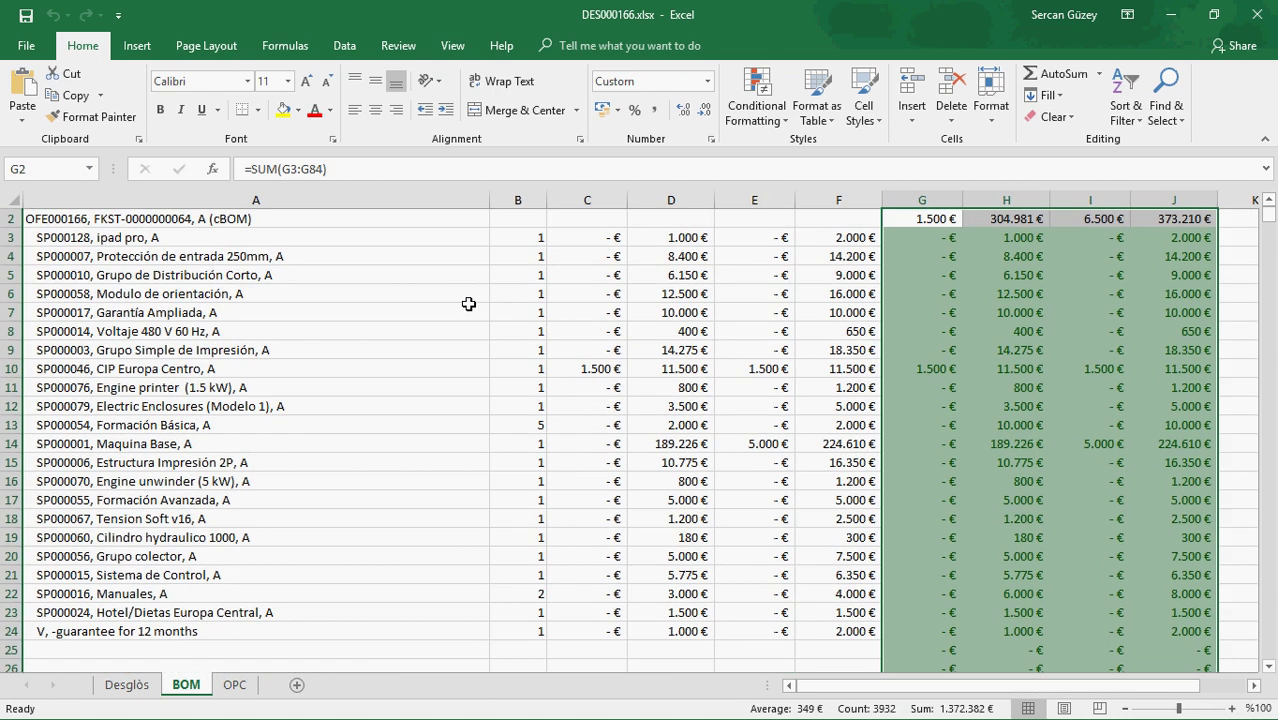
scroll(468, 304, down, 1)
scroll(464, 333, up, 2)
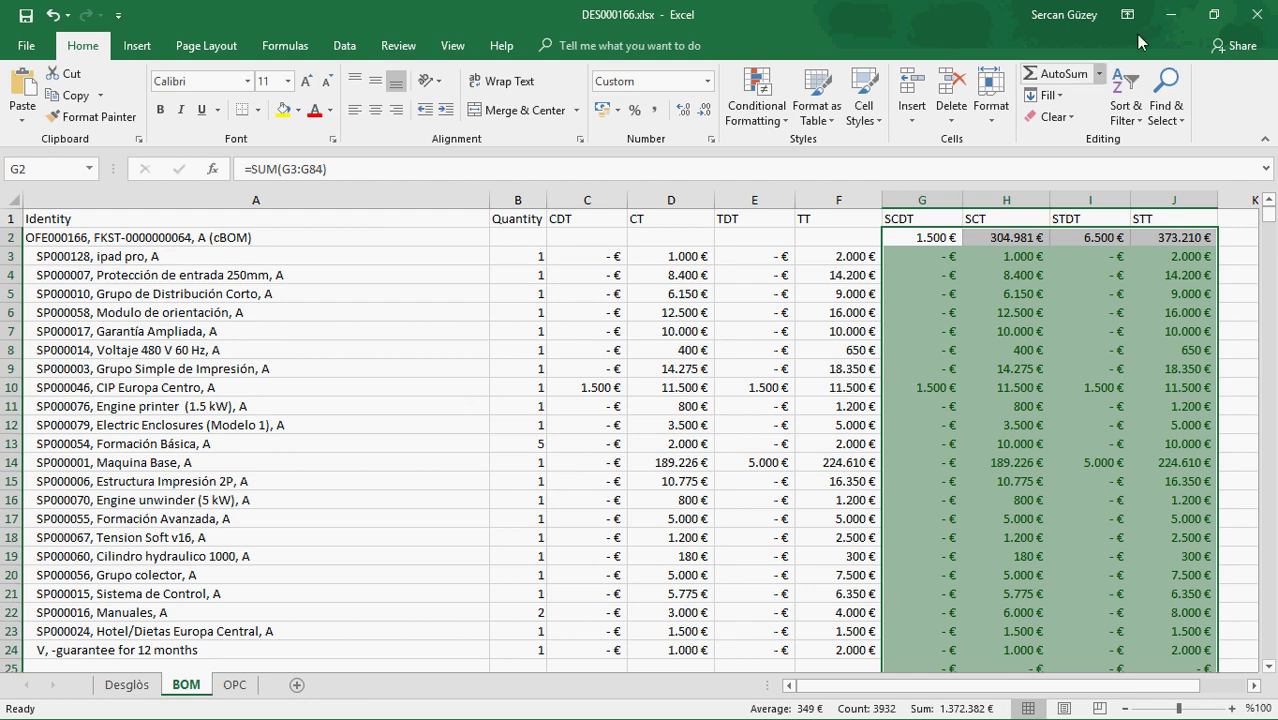
click(1270, 28)
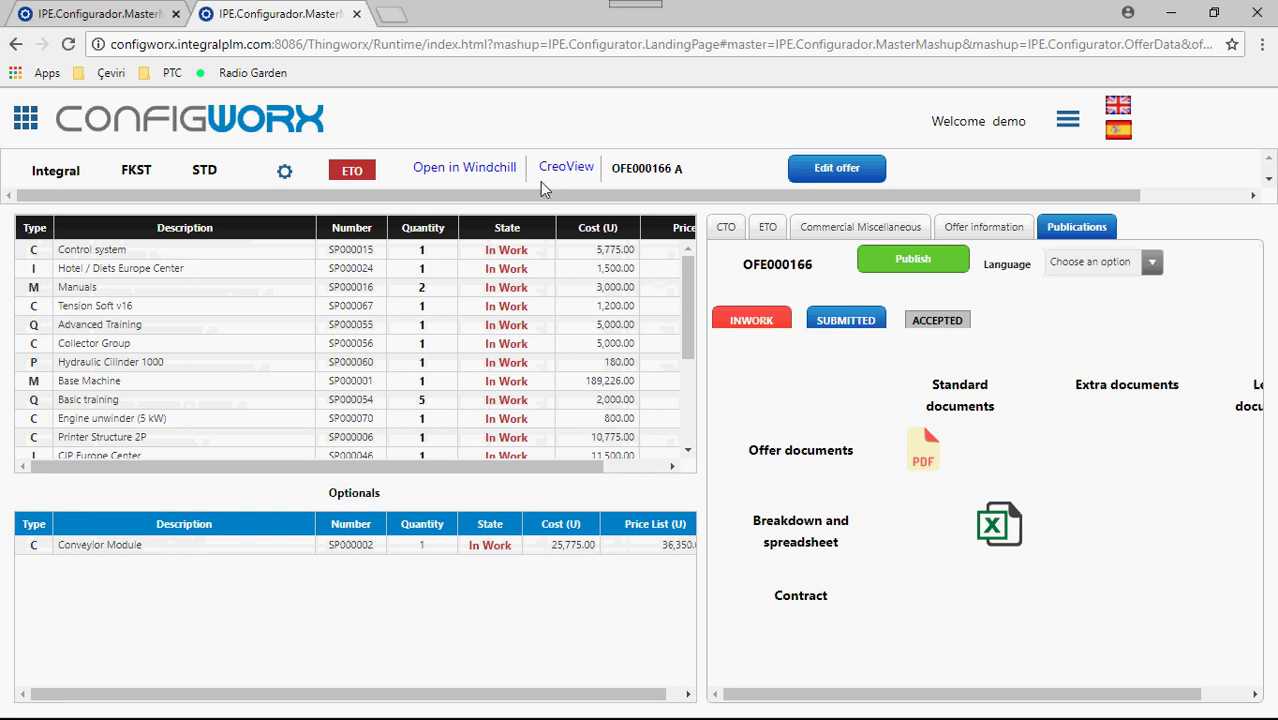
click(505, 175)
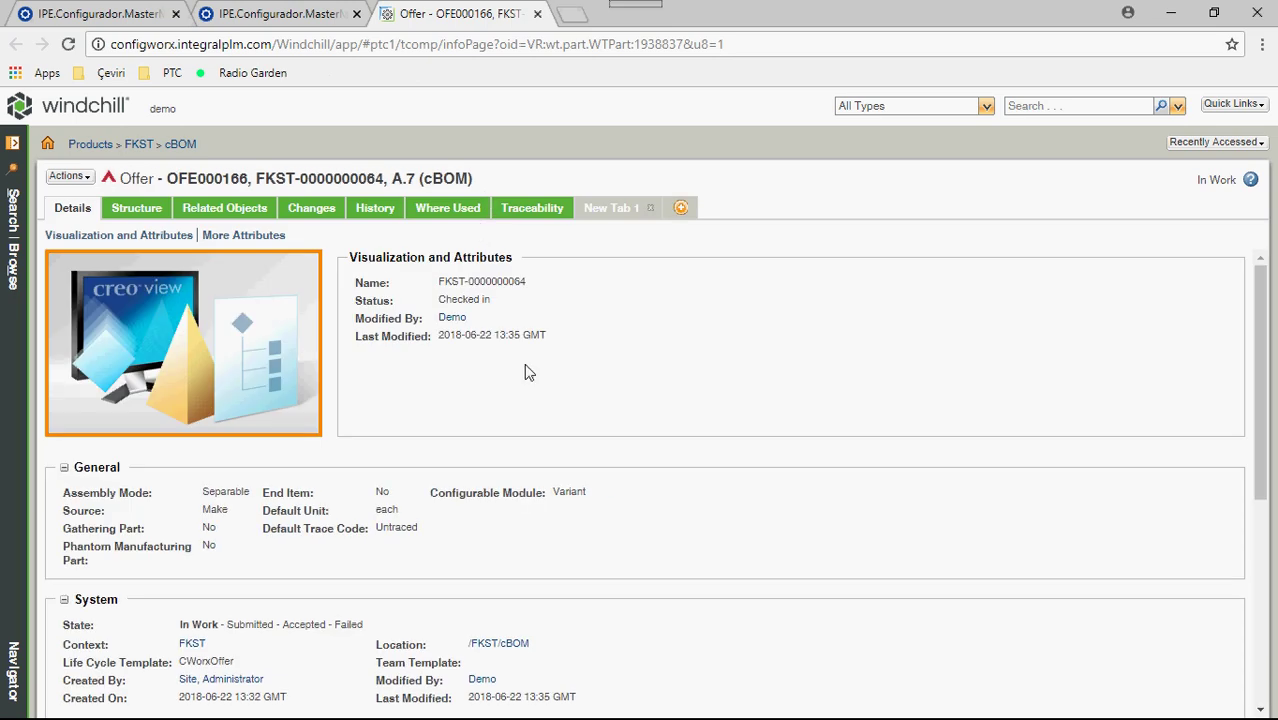
Browse the 22-object cBOM structure, including SP000128 ipad pro, then close the Windchill tab
scroll(525, 365, down, 1)
scroll(560, 357, up, 2)
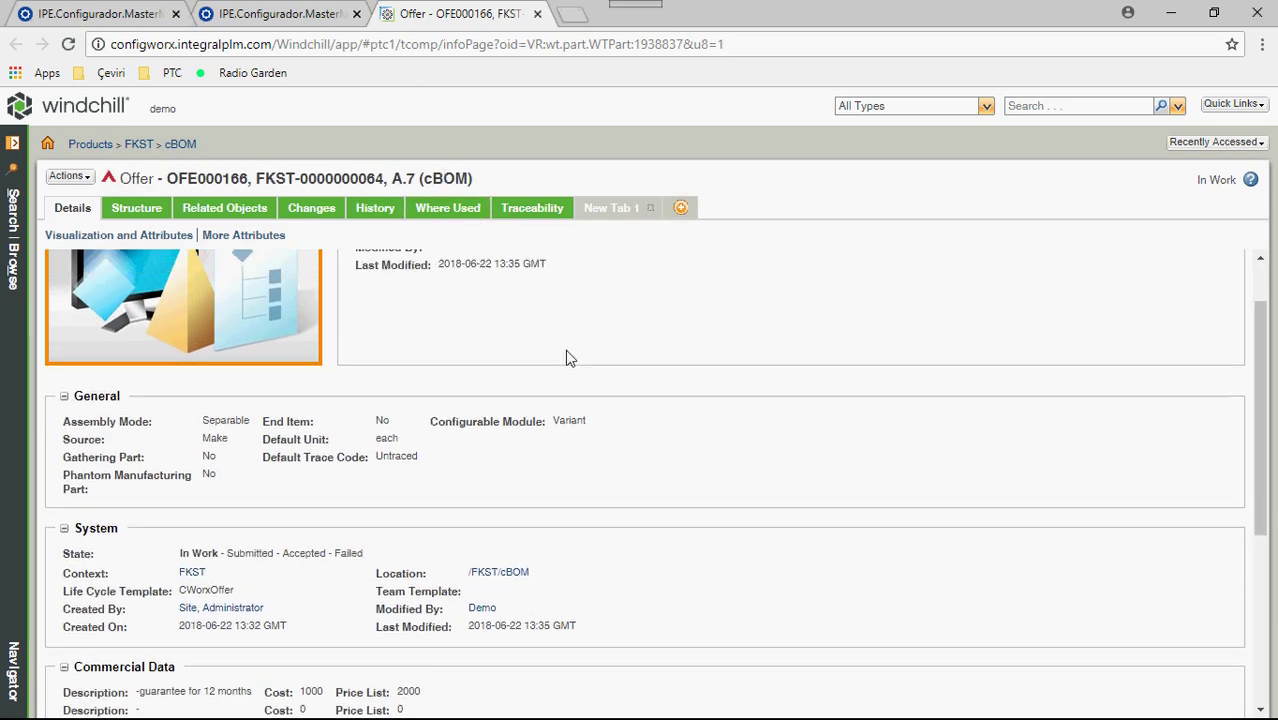
click(134, 209)
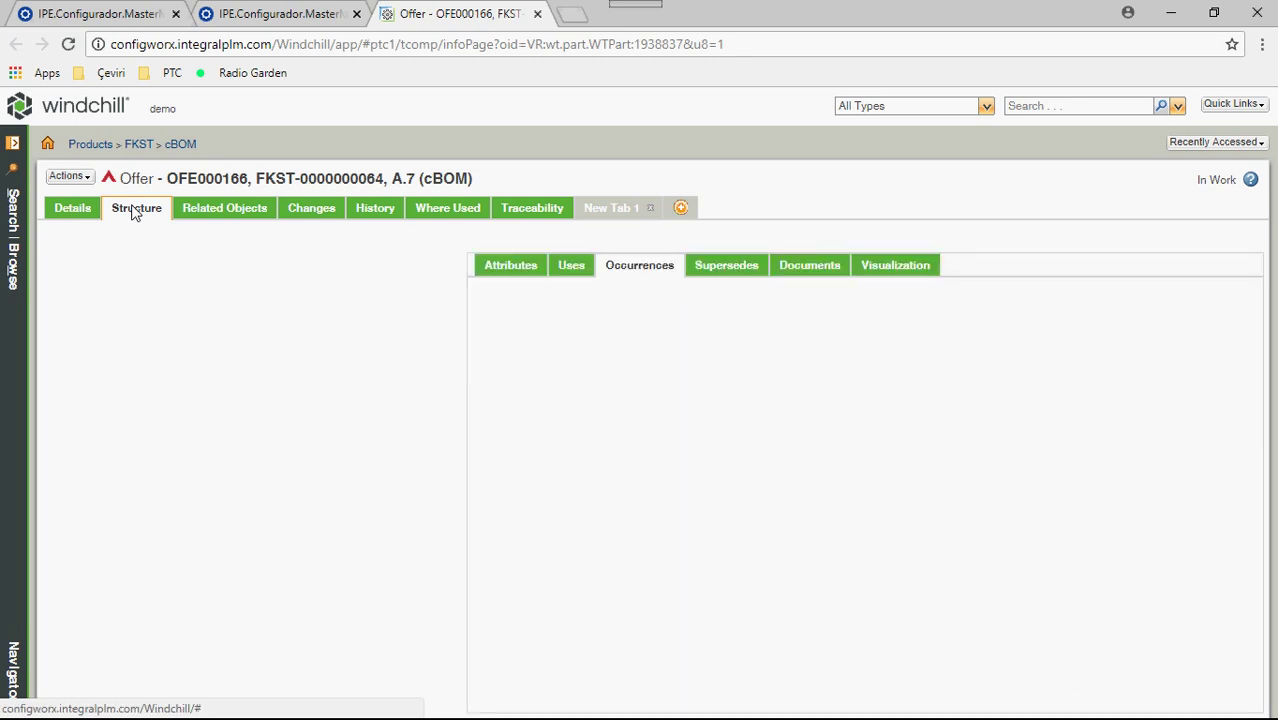
scroll(215, 362, down, 2)
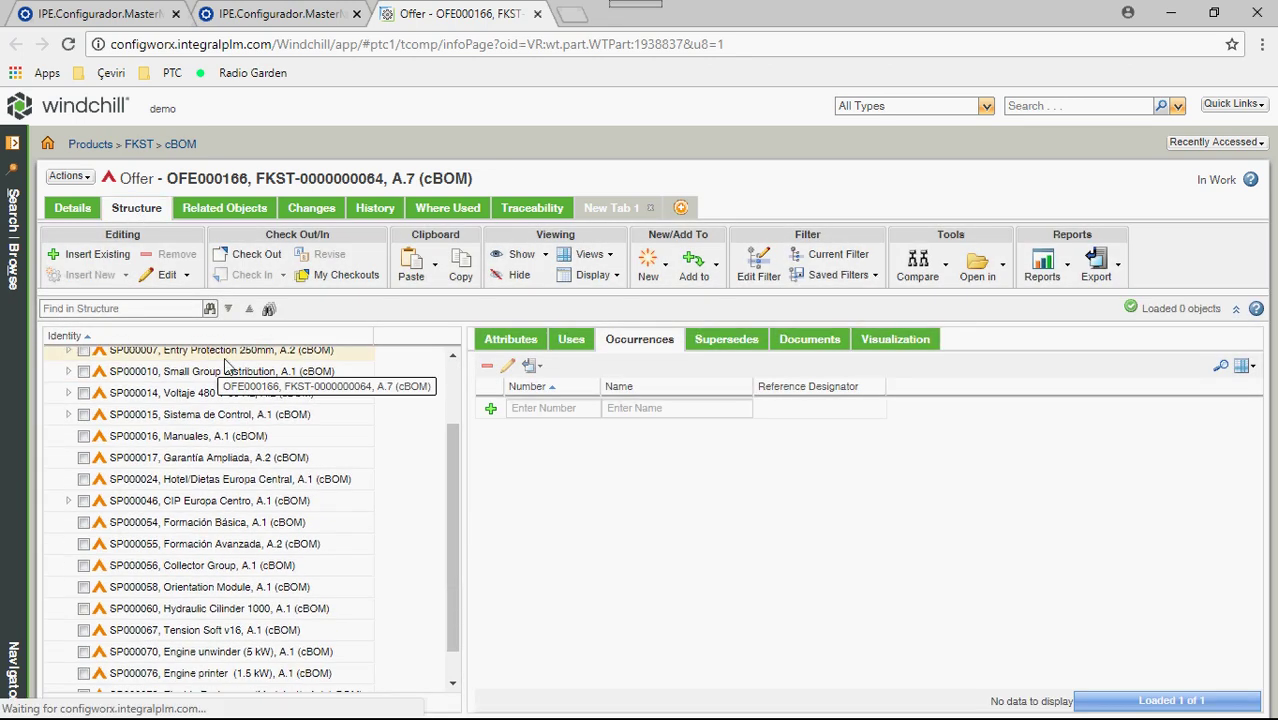
scroll(226, 370, down, 2)
scroll(303, 512, up, 4)
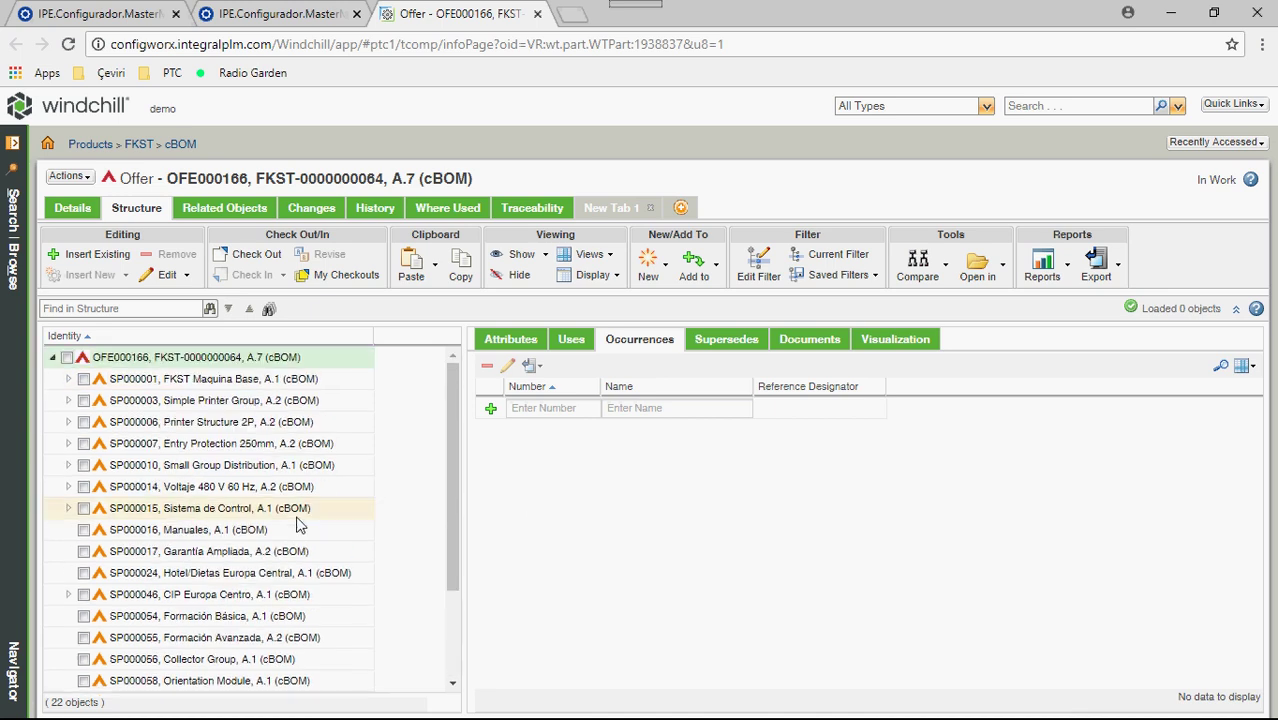
scroll(297, 408, down, 3)
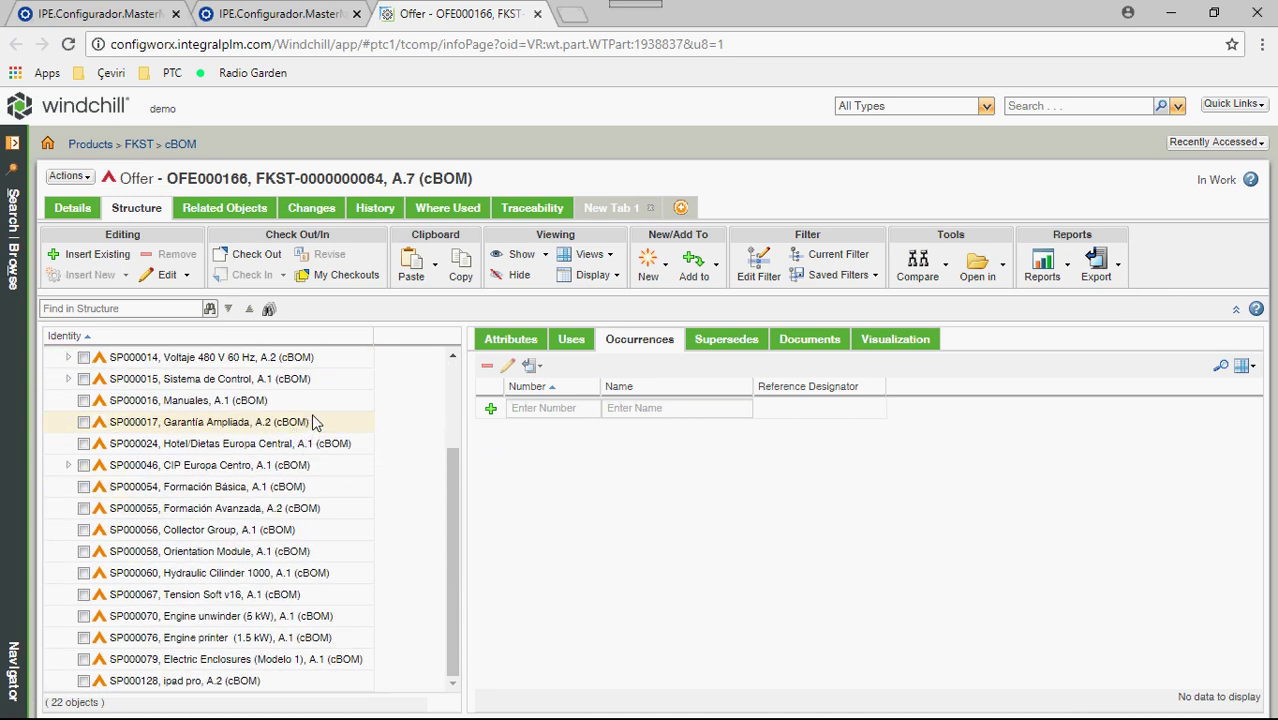
key(ctrl+w)
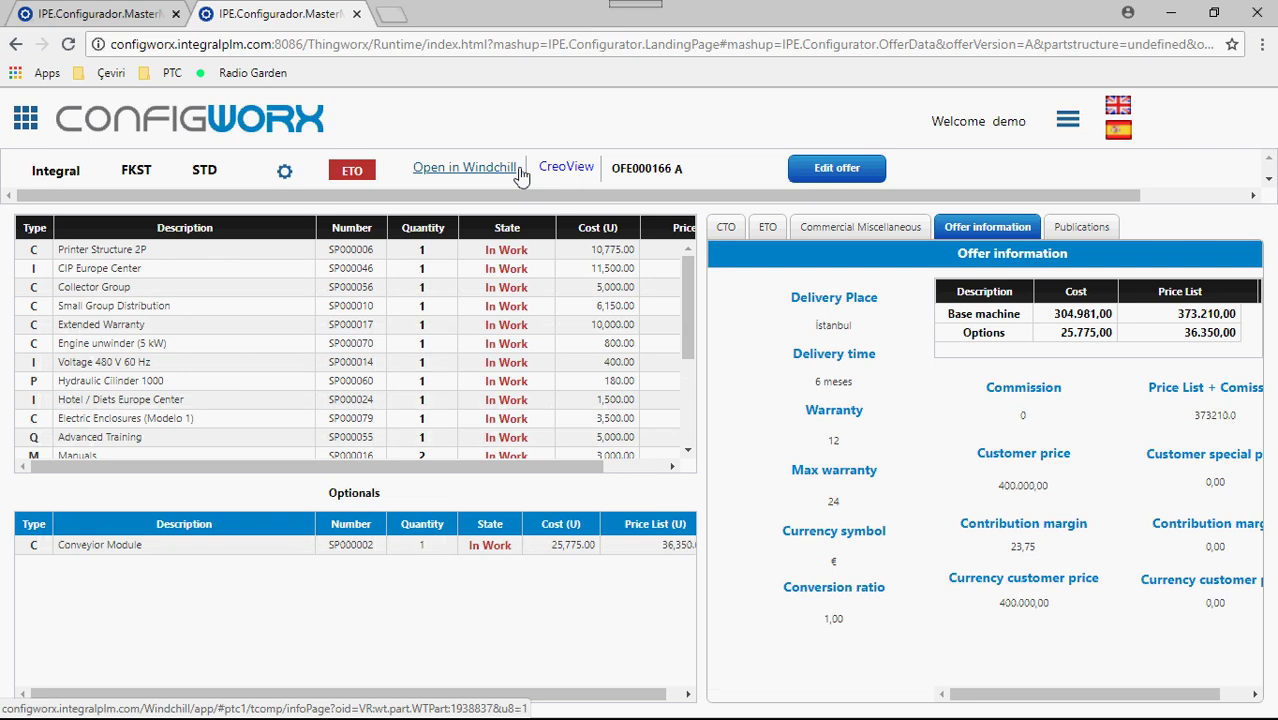
Reconfigure the offer with Printer_Structure set to 1P instead of 2P and save it
click(283, 176)
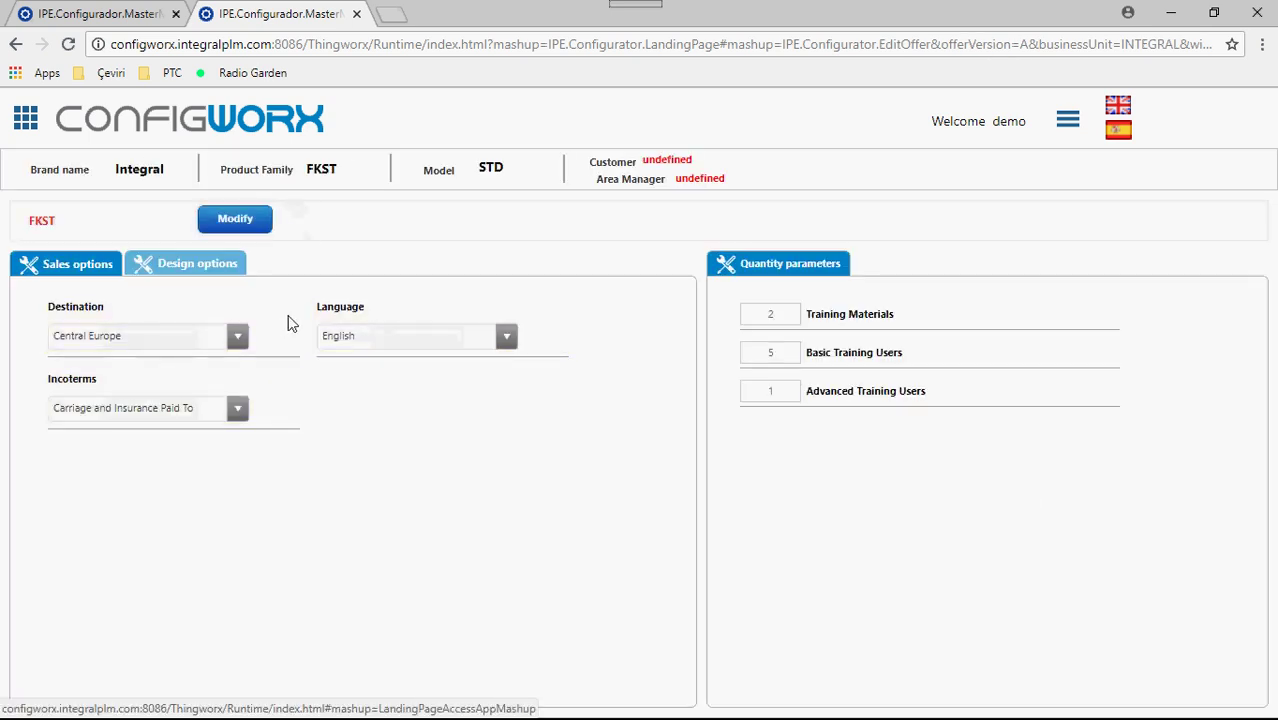
click(228, 272)
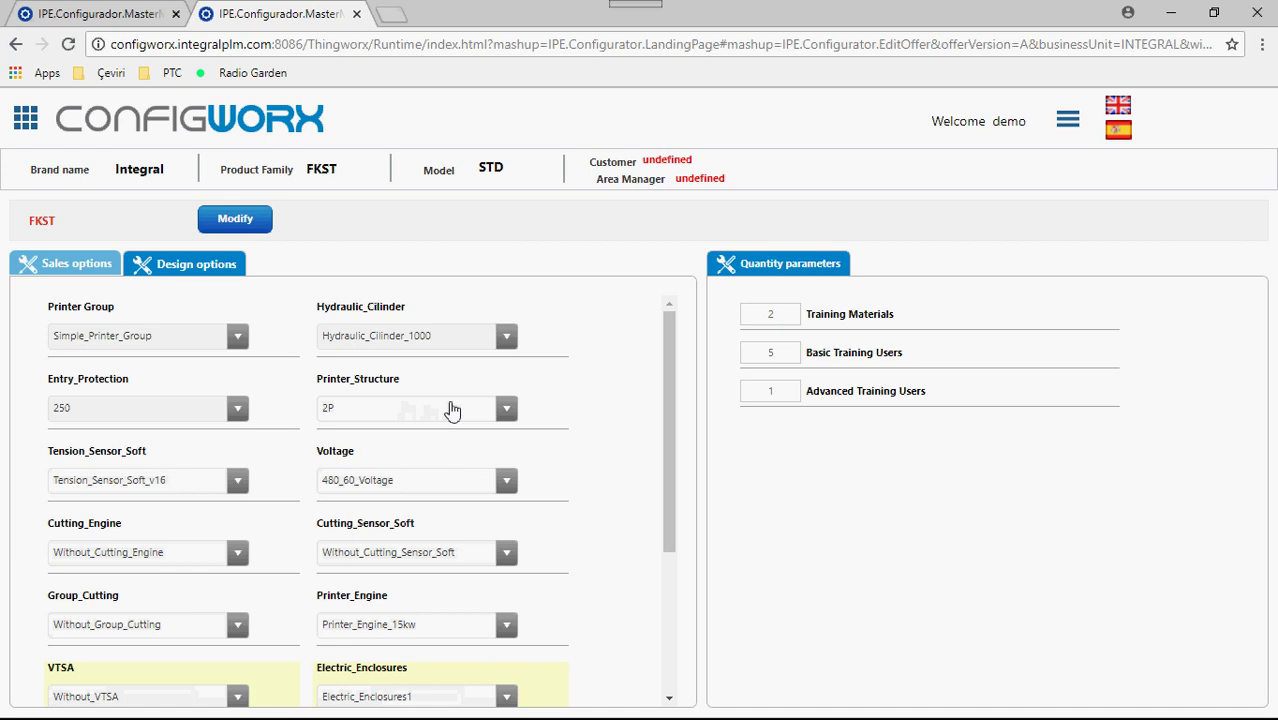
click(421, 410)
click(405, 433)
click(258, 218)
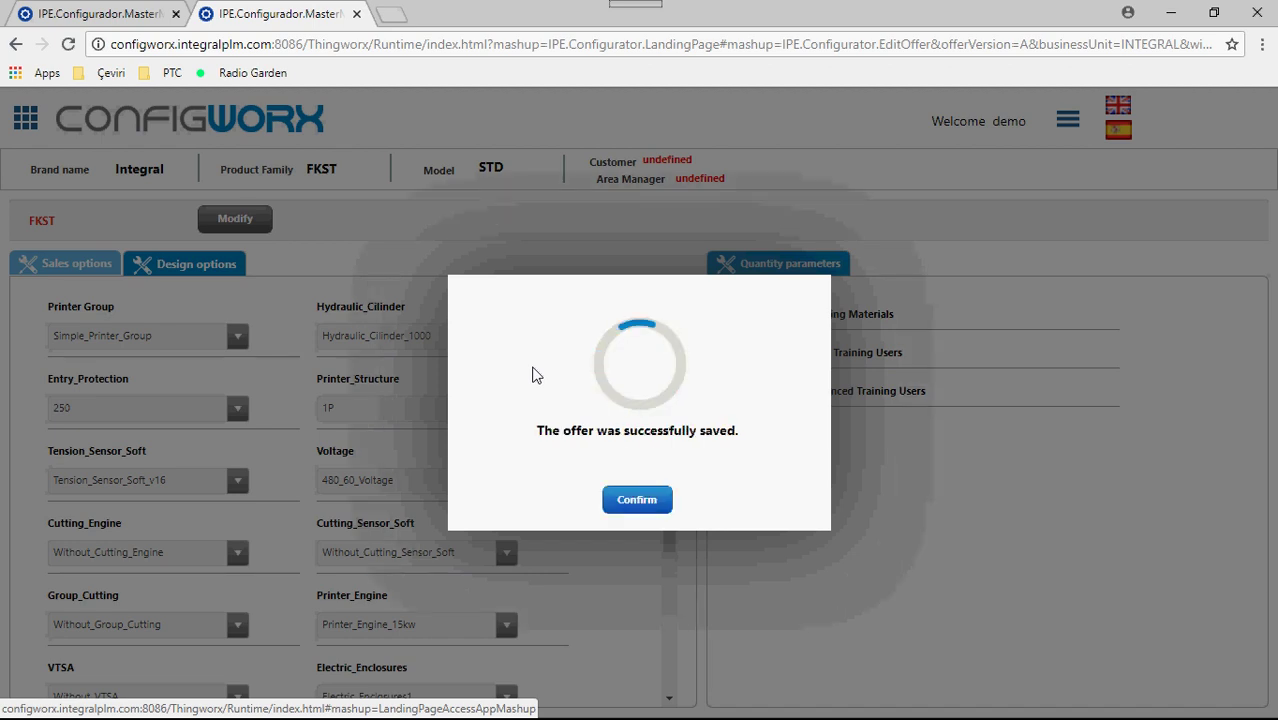
click(650, 502)
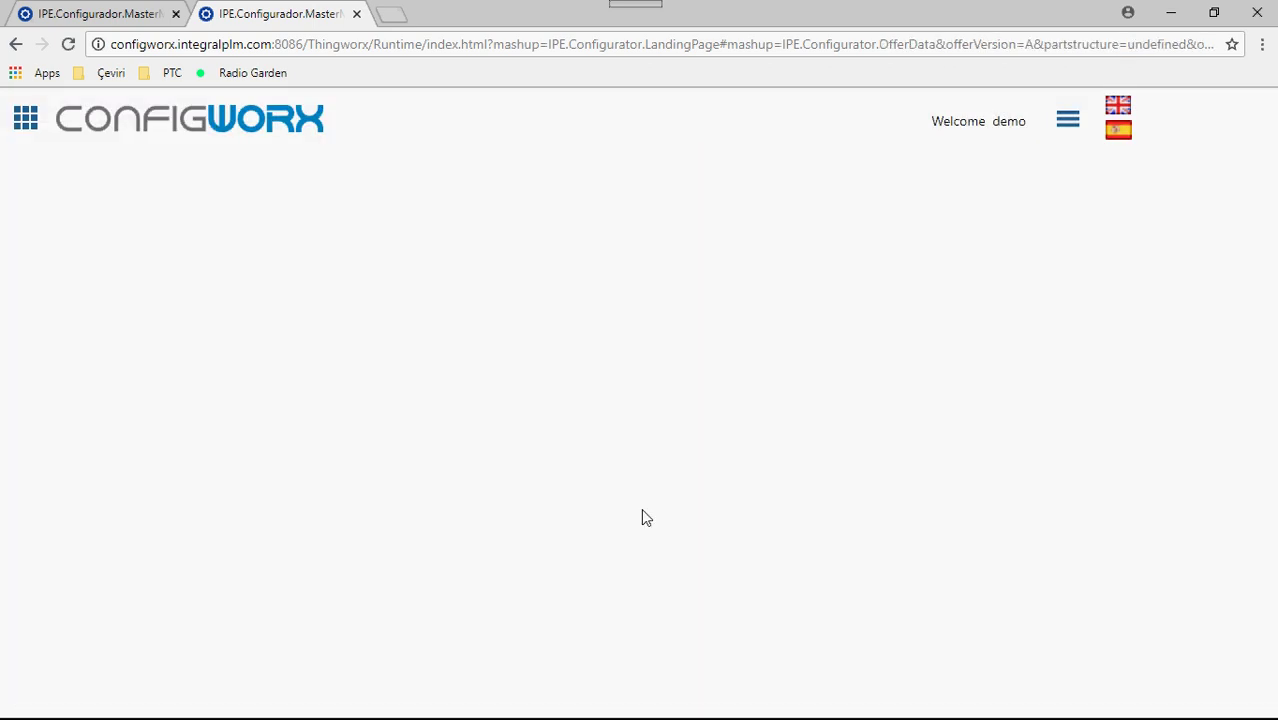